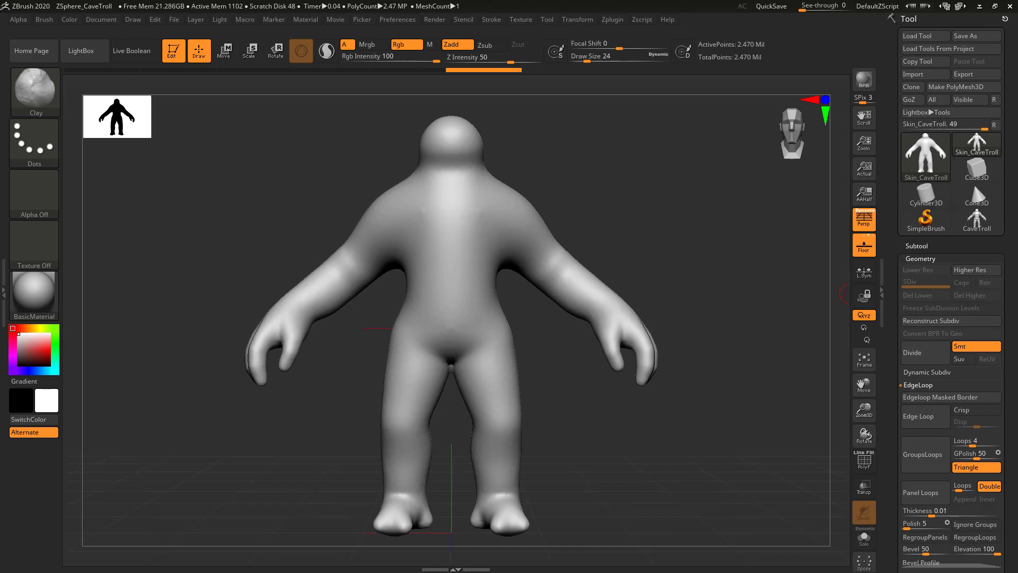
{"action": "left_click_drag", "start_coordinate": [682, 227], "coordinate": [642, 175]}
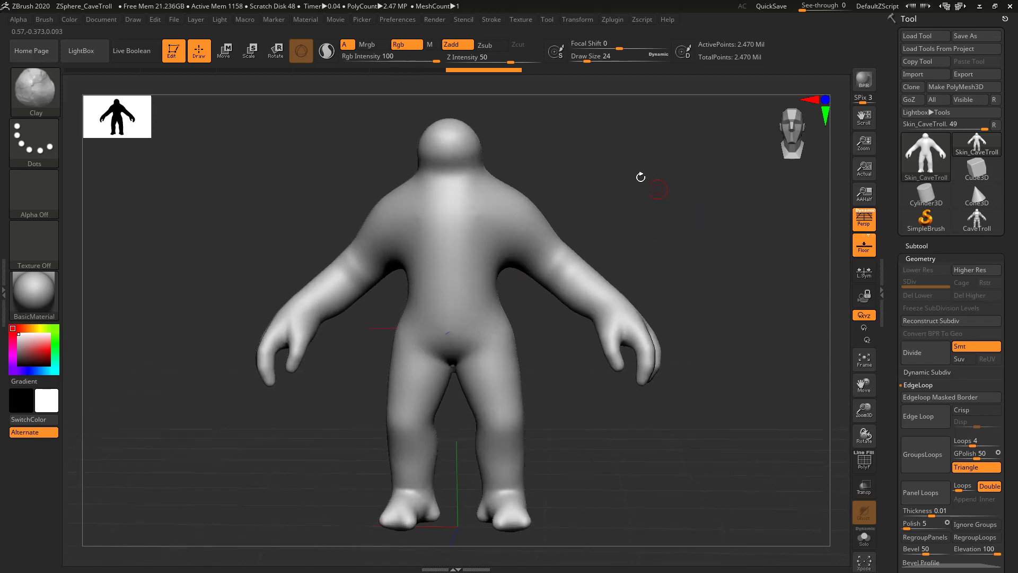
{"action": "left_click_drag", "start_coordinate": [711, 218], "coordinate": [687, 237]}
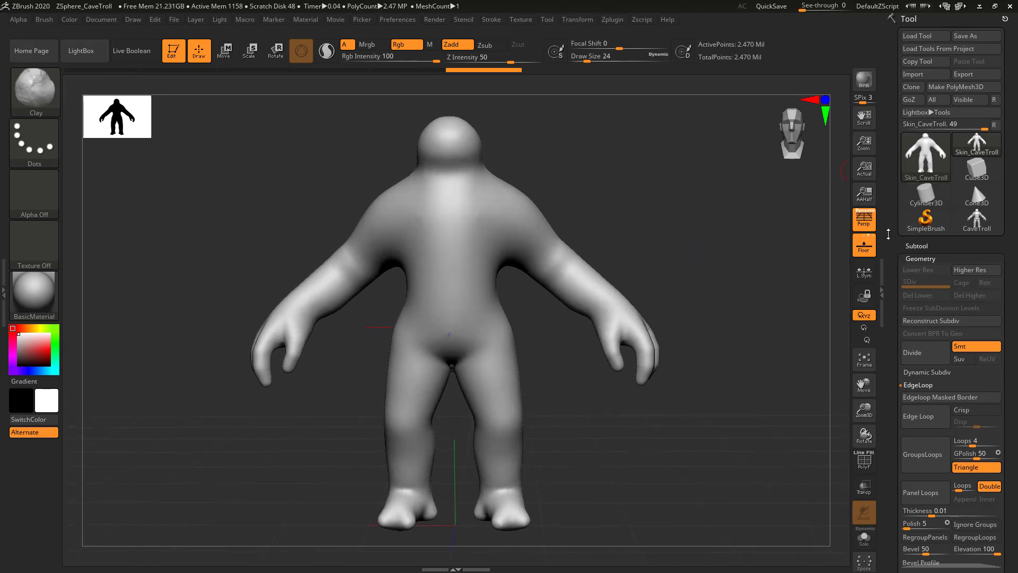
{"action": "scroll", "coordinate": [896, 239], "scroll_direction": "down", "scroll_amount": 1}
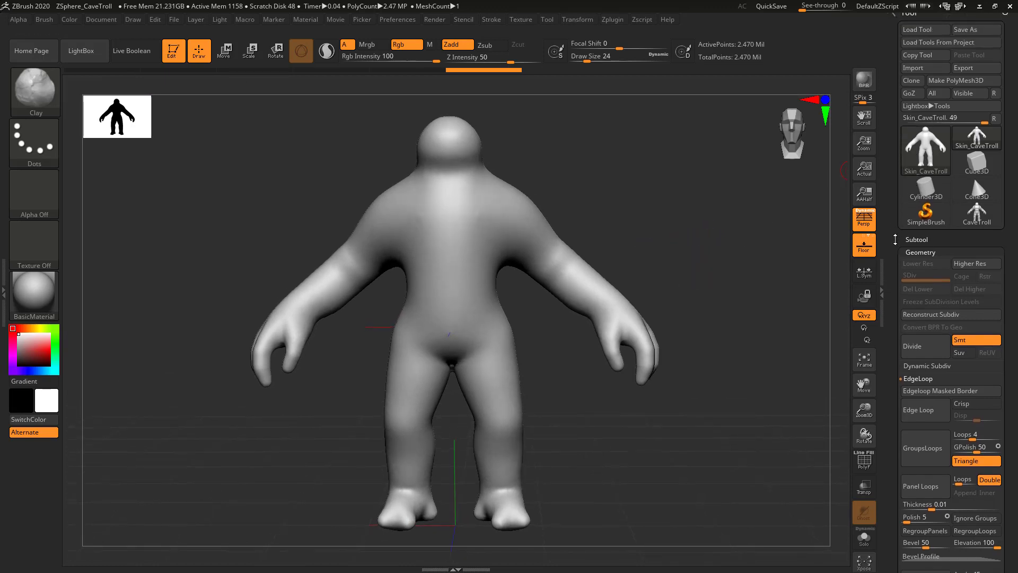
{"action": "left_click", "coordinate": [865, 461]}
{"action": "left_click", "coordinate": [865, 462]}
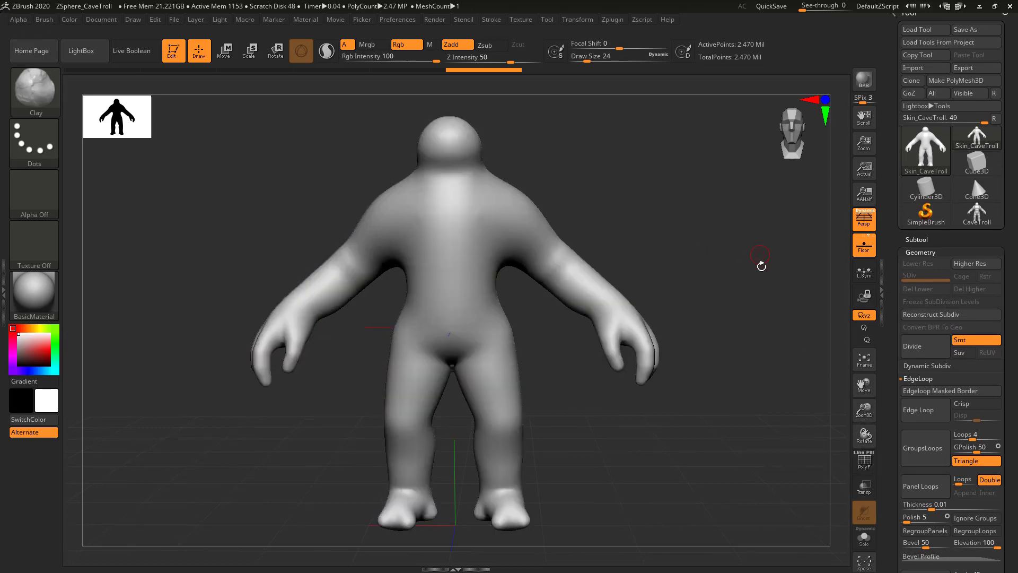
{"action": "left_click_drag", "start_coordinate": [733, 262], "coordinate": [738, 259]}
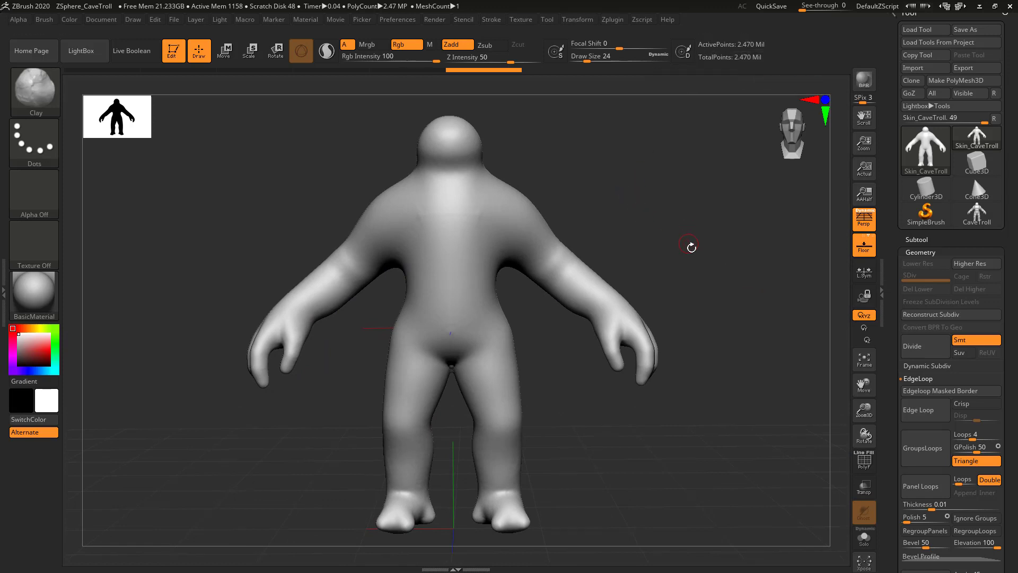
{"action": "left_click_drag", "start_coordinate": [693, 264], "coordinate": [698, 270]}
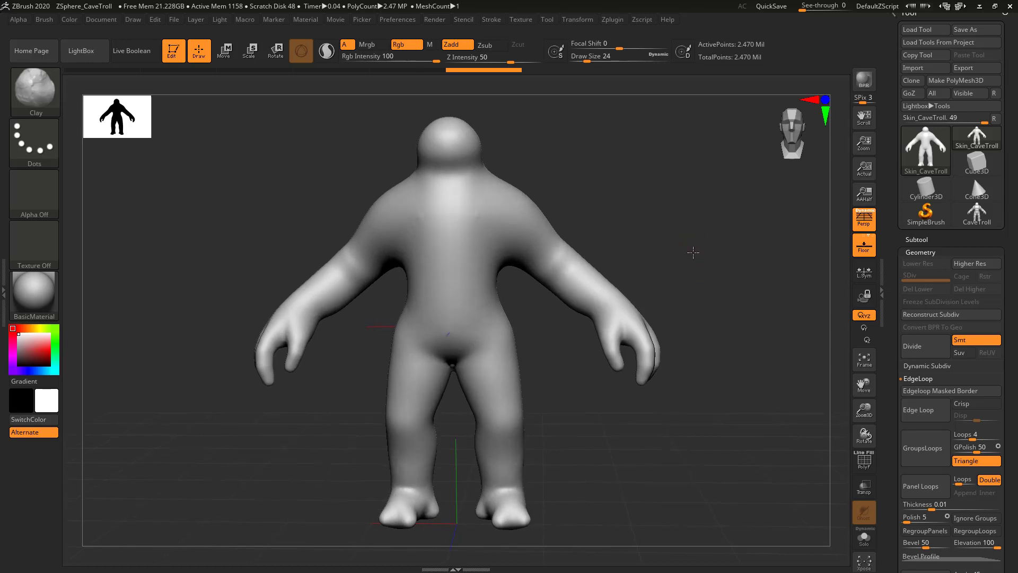
{"action": "left_click_drag", "start_coordinate": [693, 253], "coordinate": [685, 192]}
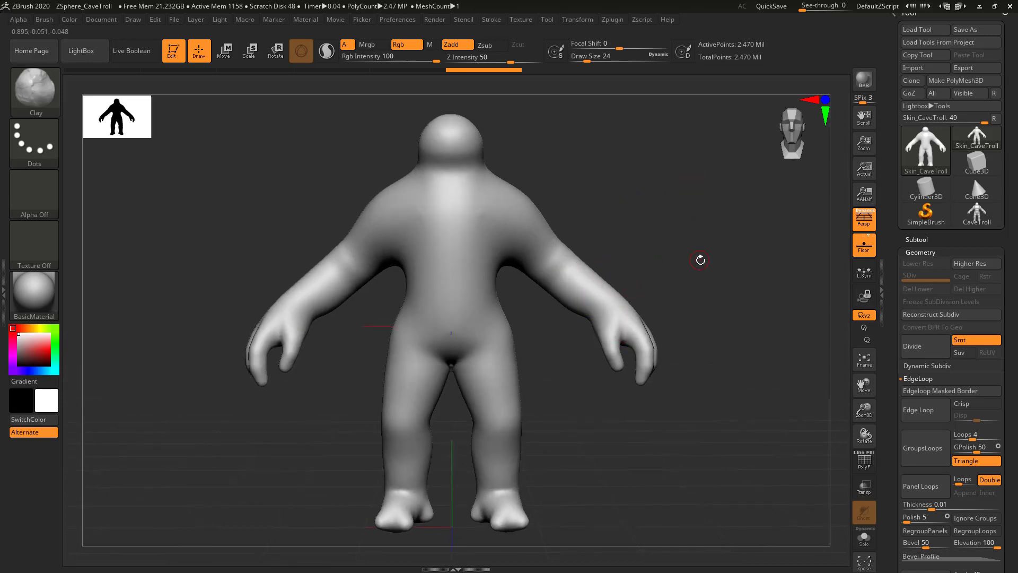
{"action": "left_click_drag", "start_coordinate": [700, 257], "coordinate": [698, 253]}
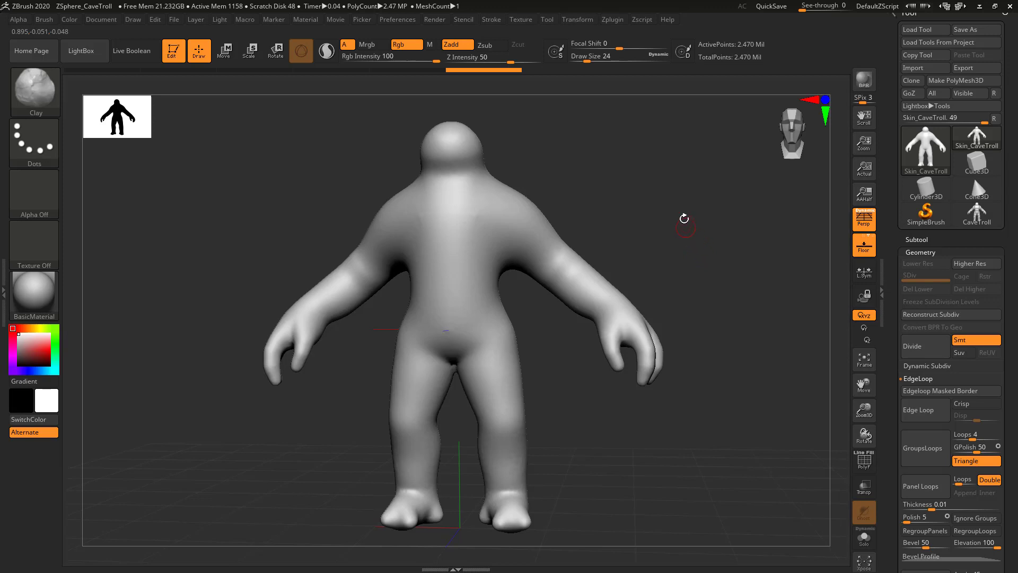
{"action": "left_click_drag", "start_coordinate": [684, 218], "coordinate": [715, 174]}
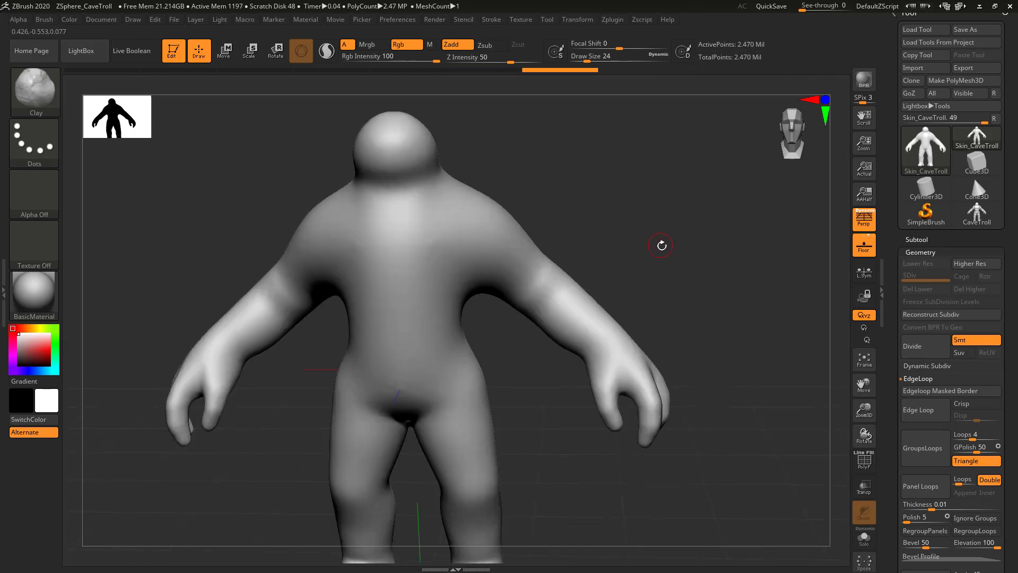
{"action": "left_click_drag", "start_coordinate": [662, 245], "coordinate": [663, 210]}
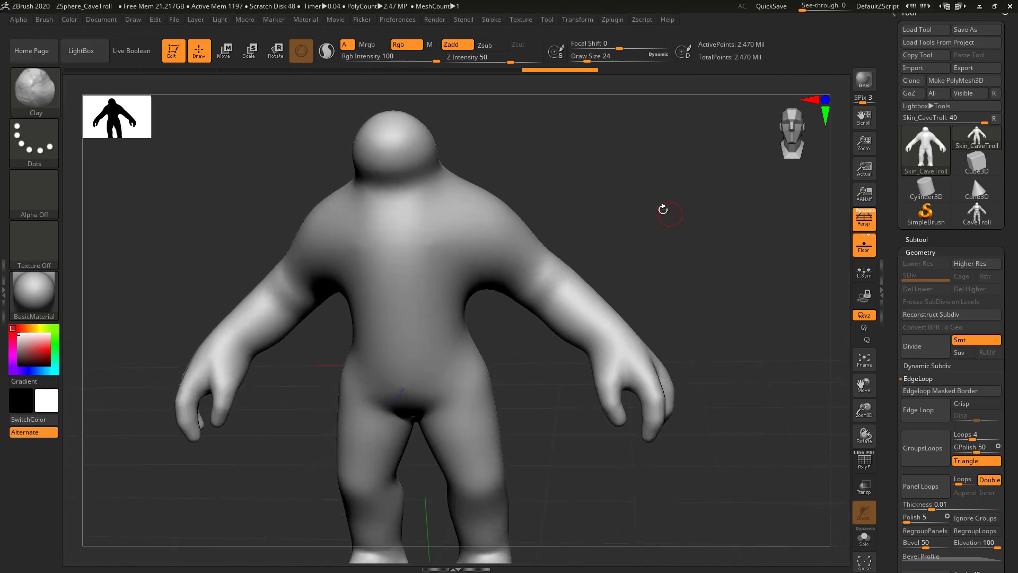
Step: Browse the Trim folder of the LightBox brush library and return to the brush folder overview
{"action": "key", "text": "b"}
{"action": "left_click", "coordinate": [81, 51]}
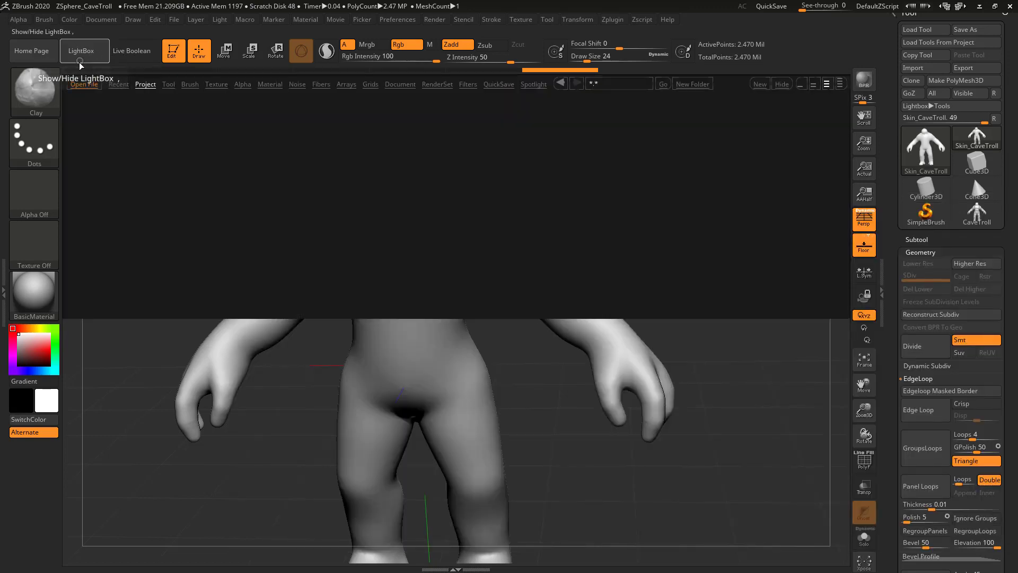
{"action": "left_click", "coordinate": [190, 84]}
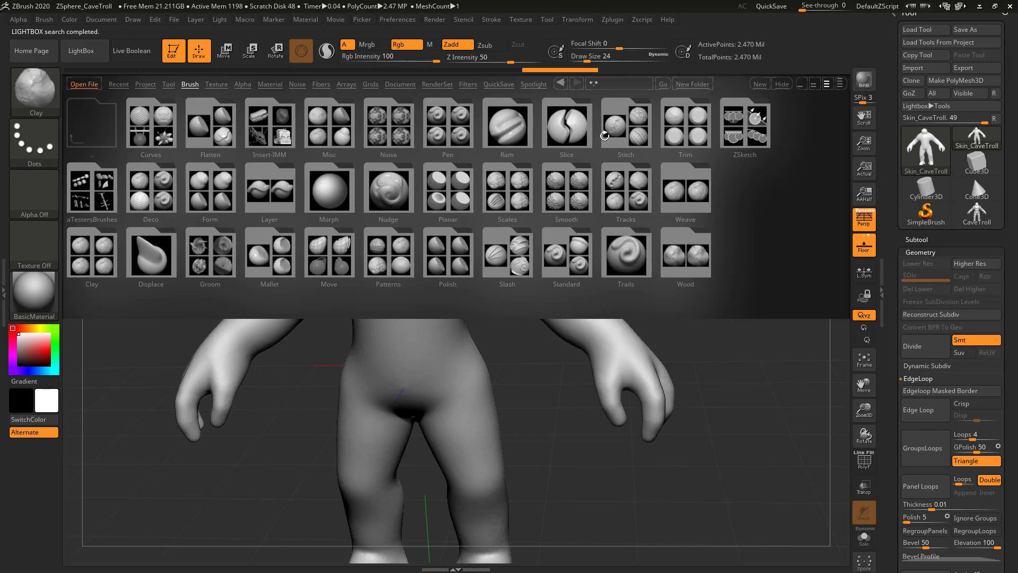
{"action": "left_click", "coordinate": [684, 132]}
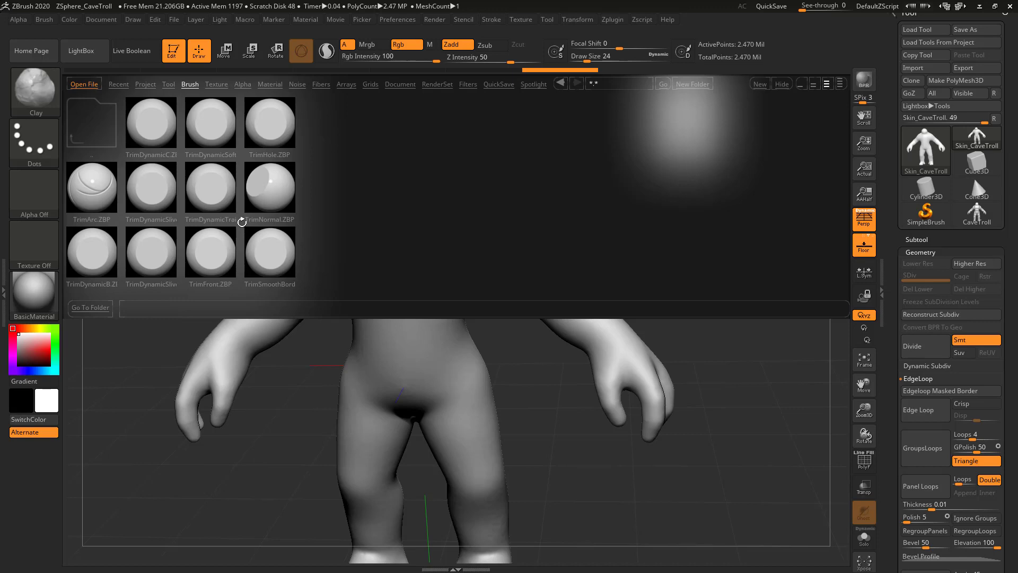
{"action": "left_click", "coordinate": [94, 124]}
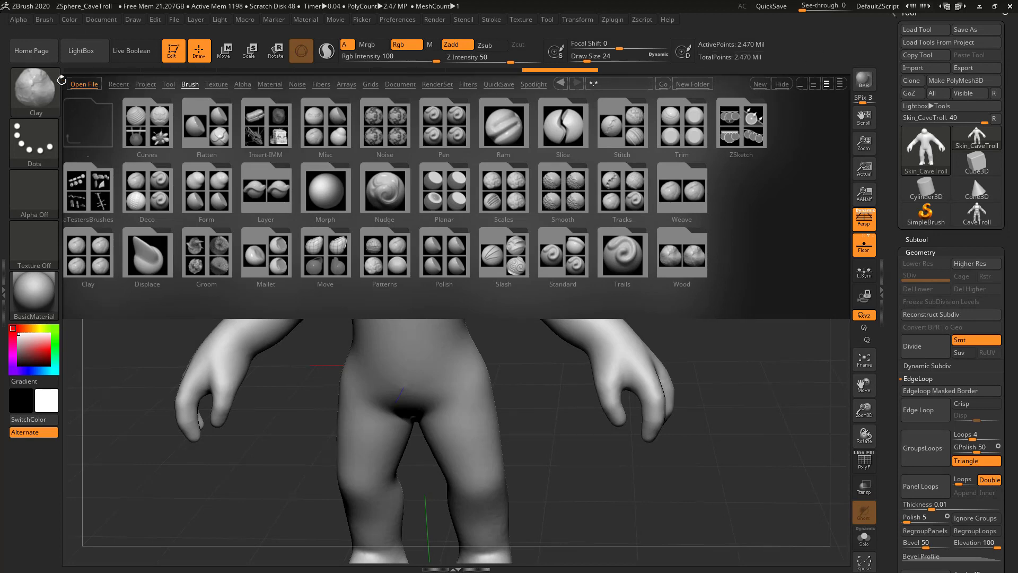
Step: Make TrimAdaptive the active sculpting brush and hide LightBox
{"action": "left_click", "coordinate": [46, 94]}
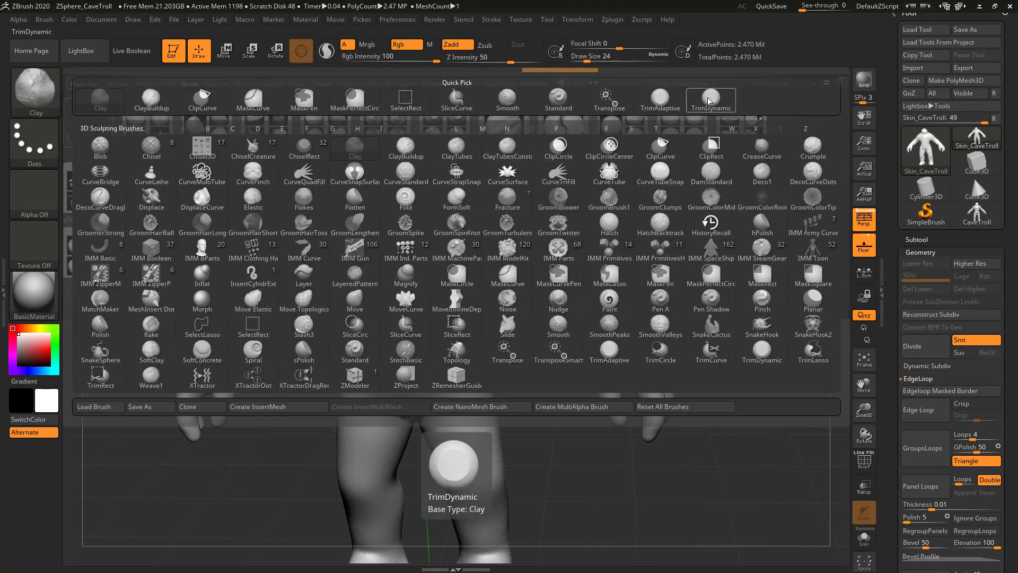
{"action": "left_click", "coordinate": [663, 102]}
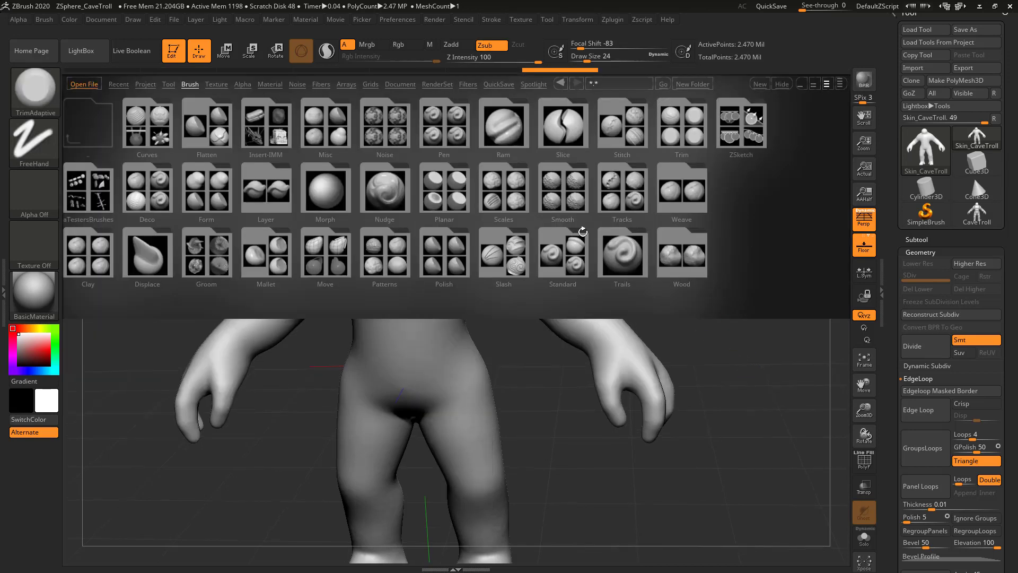
{"action": "left_click", "coordinate": [103, 60]}
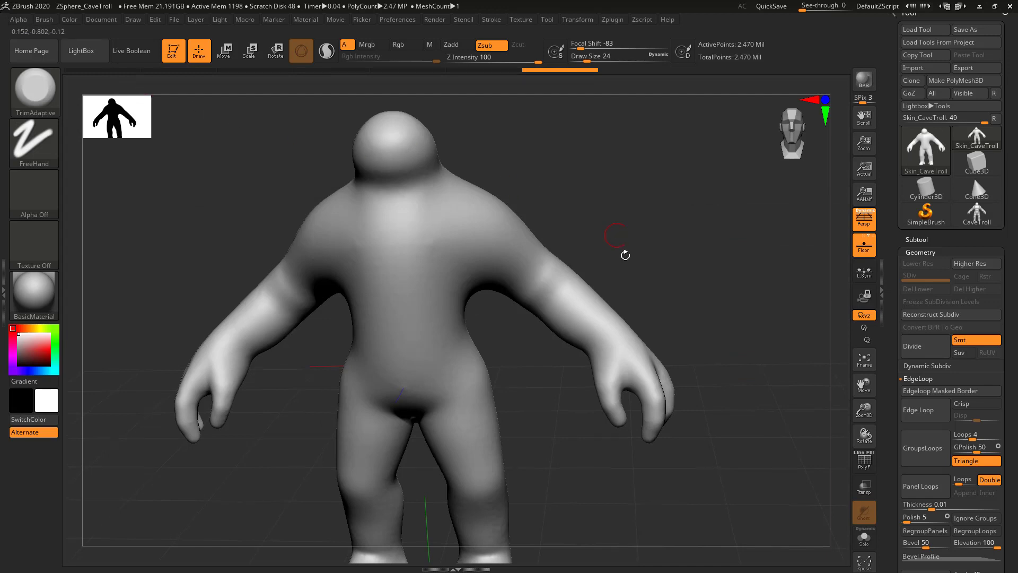
Step: Try flattening the back of the troll's hand near the thumb with TrimAdaptive strokes
{"action": "mouse_move", "coordinate": [645, 256]}
{"action": "left_mouse_down"}
{"action": "mouse_move", "coordinate": [652, 236]}
{"action": "mouse_move", "coordinate": [691, 284]}
{"action": "mouse_move", "coordinate": [615, 212]}
{"action": "mouse_move", "coordinate": [646, 269]}
{"action": "mouse_move", "coordinate": [686, 282]}
{"action": "mouse_move", "coordinate": [657, 265]}
{"action": "mouse_move", "coordinate": [510, 333]}
{"action": "mouse_move", "coordinate": [555, 333]}
{"action": "mouse_move", "coordinate": [553, 325]}
{"action": "left_mouse_up"}
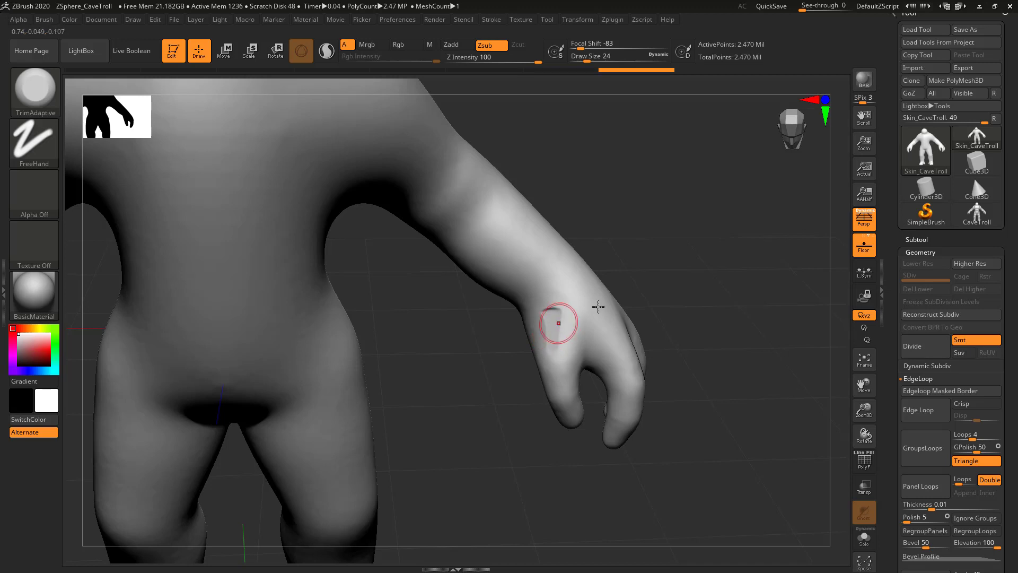
{"action": "mouse_move", "coordinate": [674, 277]}
{"action": "left_mouse_down"}
{"action": "mouse_move", "coordinate": [677, 254]}
{"action": "mouse_move", "coordinate": [682, 300]}
{"action": "left_mouse_up"}
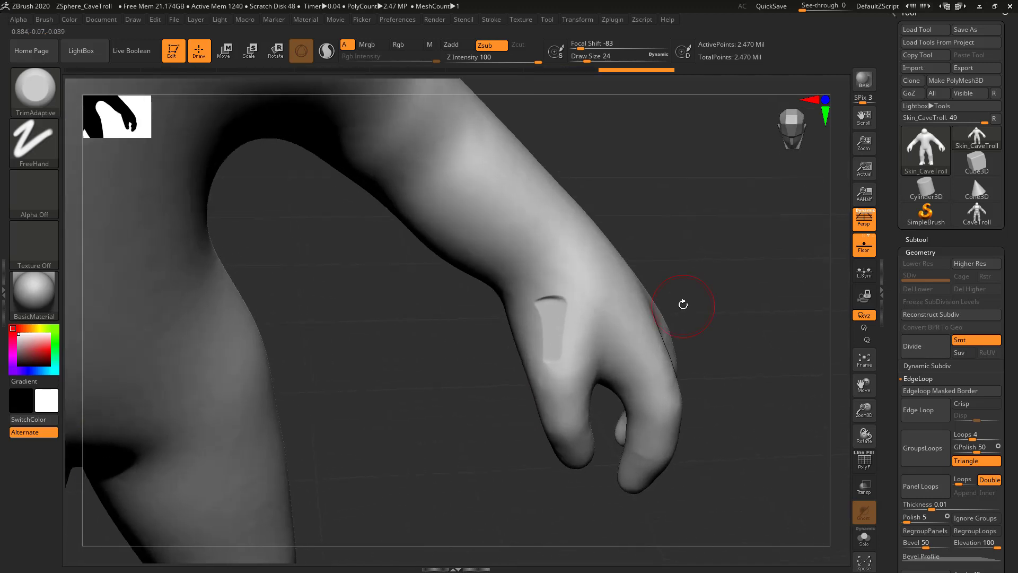
{"action": "key", "text": "ctrl+z"}
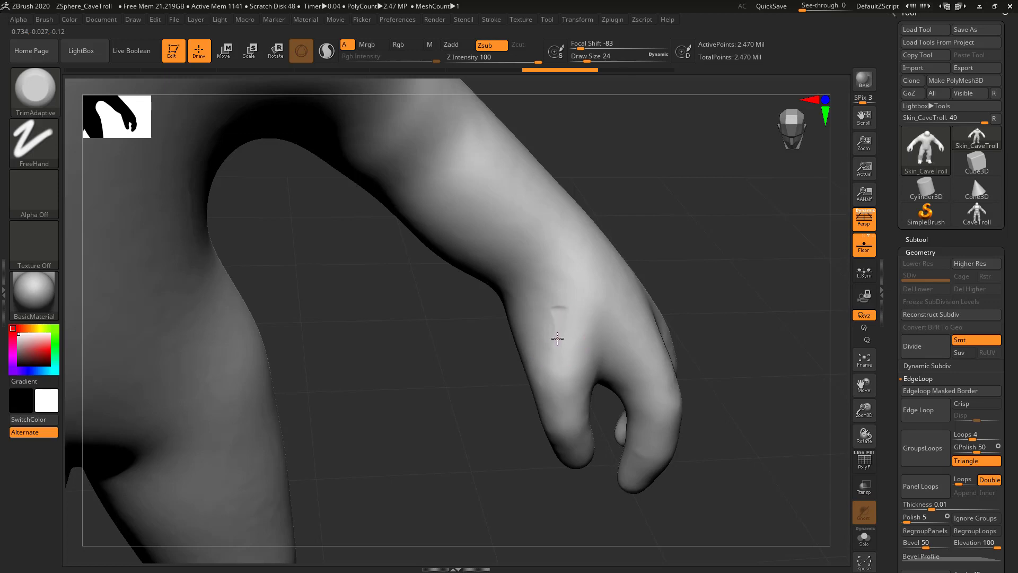
{"action": "mouse_move", "coordinate": [558, 336]}
{"action": "left_mouse_down"}
{"action": "mouse_move", "coordinate": [579, 325]}
{"action": "mouse_move", "coordinate": [583, 342]}
{"action": "mouse_move", "coordinate": [609, 334]}
{"action": "mouse_move", "coordinate": [581, 300]}
{"action": "mouse_move", "coordinate": [564, 366]}
{"action": "mouse_move", "coordinate": [534, 327]}
{"action": "mouse_move", "coordinate": [587, 304]}
{"action": "mouse_move", "coordinate": [552, 368]}
{"action": "mouse_move", "coordinate": [551, 392]}
{"action": "mouse_move", "coordinate": [615, 334]}
{"action": "left_mouse_up"}
{"action": "mouse_move", "coordinate": [697, 268]}
{"action": "left_mouse_down"}
{"action": "mouse_move", "coordinate": [594, 262]}
{"action": "mouse_move", "coordinate": [727, 246]}
{"action": "mouse_move", "coordinate": [695, 237]}
{"action": "mouse_move", "coordinate": [708, 259]}
{"action": "mouse_move", "coordinate": [659, 261]}
{"action": "mouse_move", "coordinate": [689, 302]}
{"action": "mouse_move", "coordinate": [562, 348]}
{"action": "left_mouse_up"}
{"action": "key", "text": "ctrl+z"}
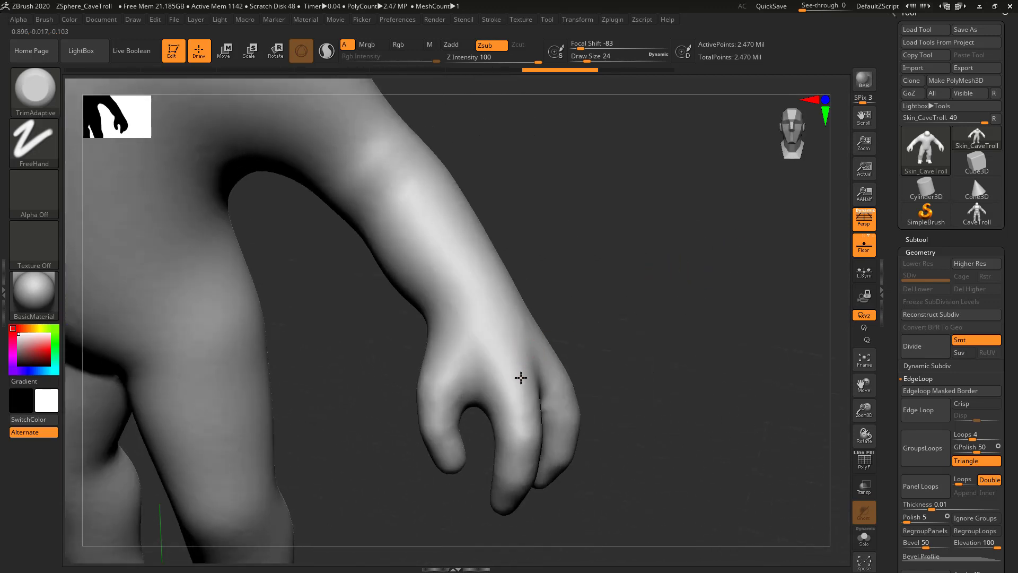
Step: Try trimming flat planes along the top of the middle finger, from the knuckle toward the tip, with TrimAdaptive
{"action": "left_click_drag", "start_coordinate": [599, 361], "coordinate": [519, 370]}
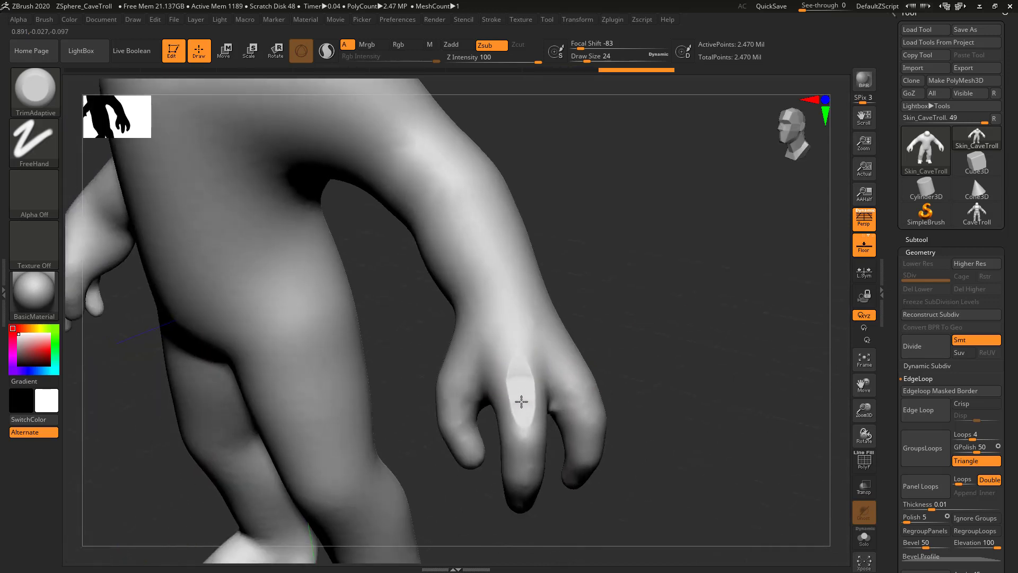
{"action": "left_click", "coordinate": [522, 419]}
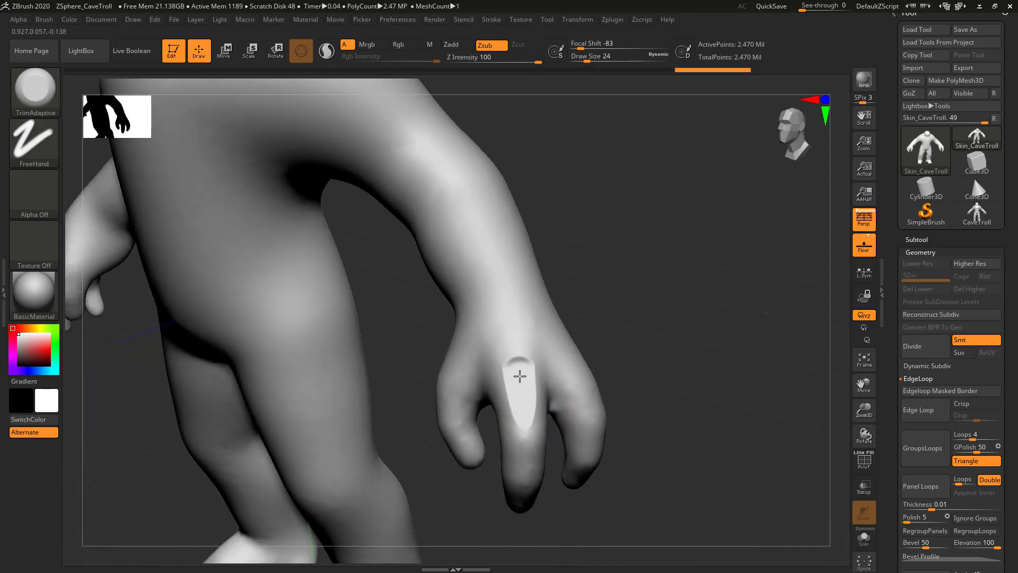
{"action": "mouse_move", "coordinate": [639, 289]}
{"action": "left_mouse_down"}
{"action": "mouse_move", "coordinate": [677, 275]}
{"action": "mouse_move", "coordinate": [659, 288]}
{"action": "mouse_move", "coordinate": [634, 234]}
{"action": "mouse_move", "coordinate": [652, 285]}
{"action": "mouse_move", "coordinate": [494, 361]}
{"action": "left_mouse_up"}
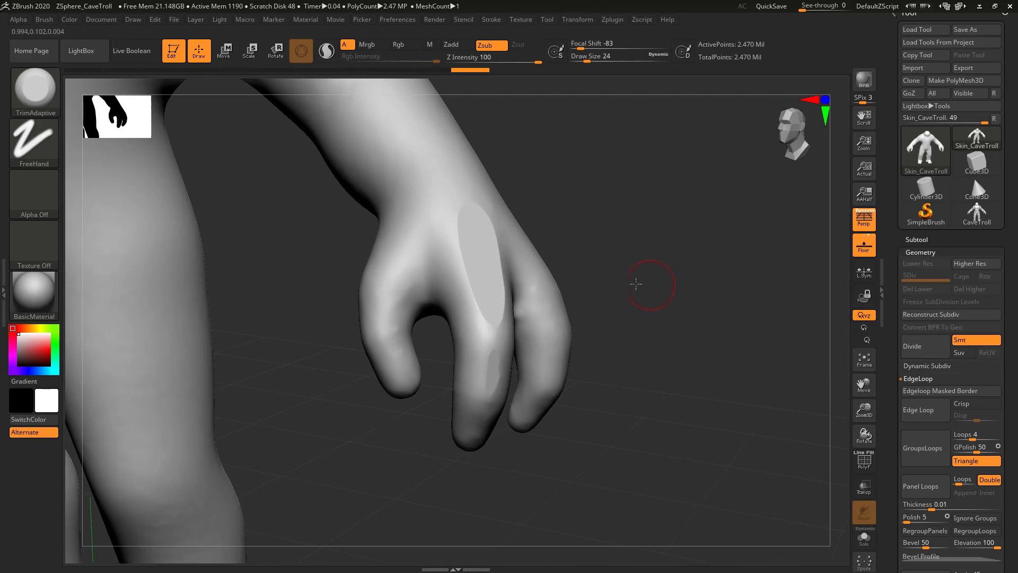
{"action": "mouse_move", "coordinate": [648, 285]}
{"action": "left_mouse_down"}
{"action": "mouse_move", "coordinate": [626, 277]}
{"action": "mouse_move", "coordinate": [587, 298]}
{"action": "left_mouse_up"}
Step: Undo the TrimAdaptive strokes on the middle finger
{"action": "key", "text": "ctrl"}
{"action": "key", "text": "ctrl+z"}
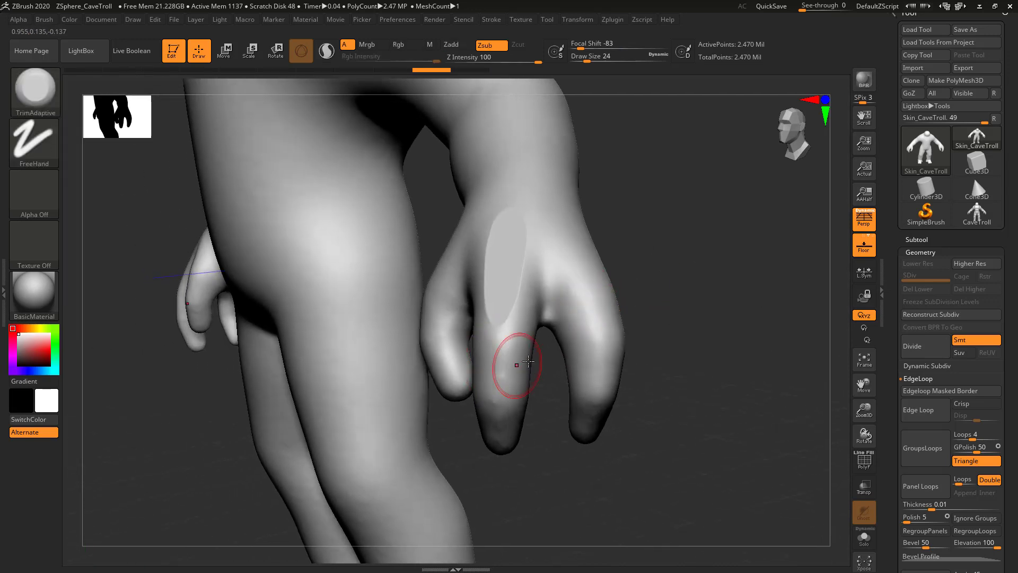
{"action": "key", "text": "ctrl+z"}
{"action": "key", "text": "ctrl+z"}
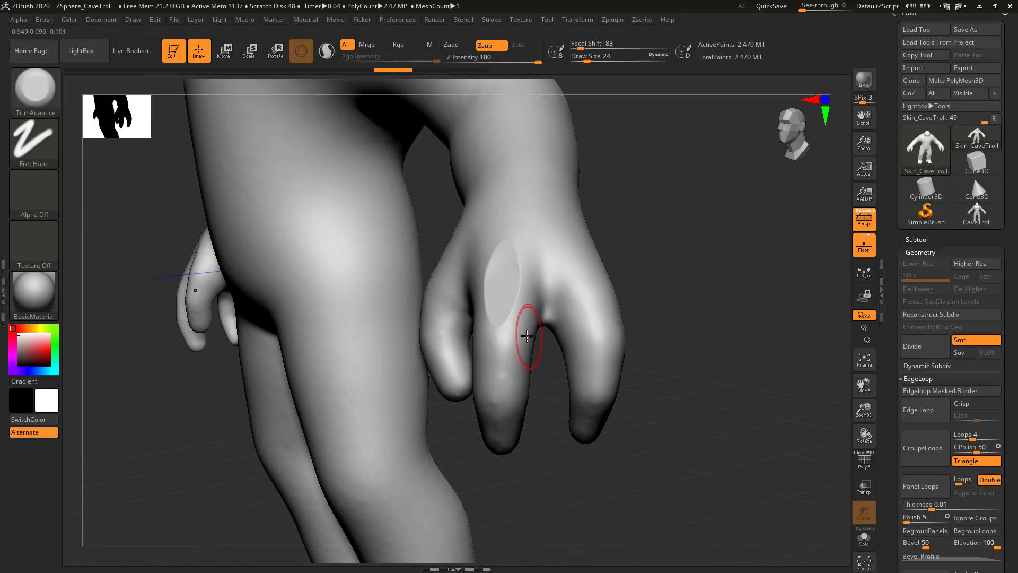
{"action": "key", "text": "ctrl+z"}
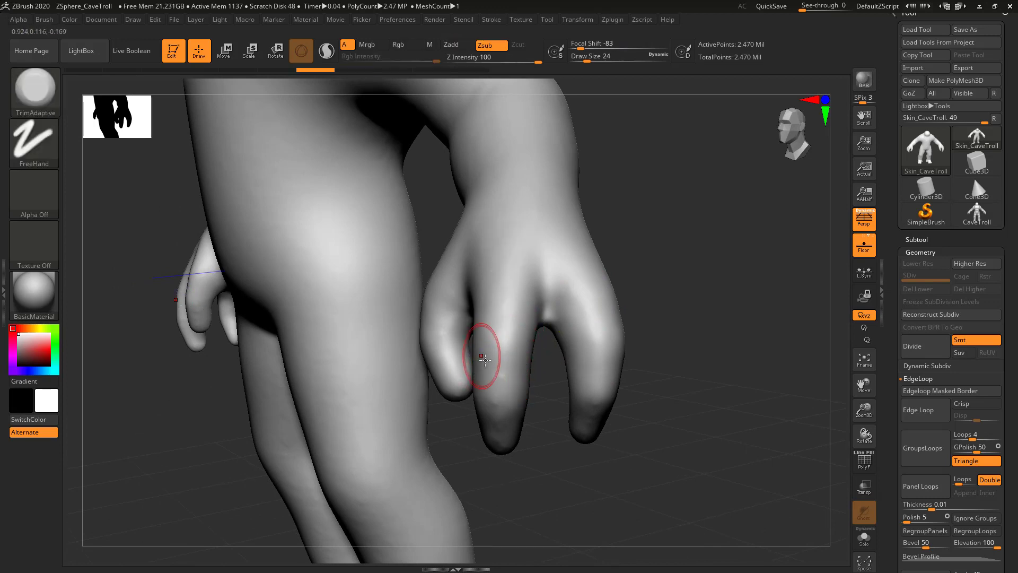
Step: Try cutting two adjoining flat facets along the middle finger, one on its top and one on its thumb side, with TrimAdaptive
{"action": "mouse_move", "coordinate": [684, 221]}
{"action": "left_mouse_down"}
{"action": "mouse_move", "coordinate": [694, 232]}
{"action": "mouse_move", "coordinate": [677, 237]}
{"action": "mouse_move", "coordinate": [689, 228]}
{"action": "left_mouse_up"}
{"action": "left_click_drag", "start_coordinate": [503, 349], "coordinate": [501, 385]}
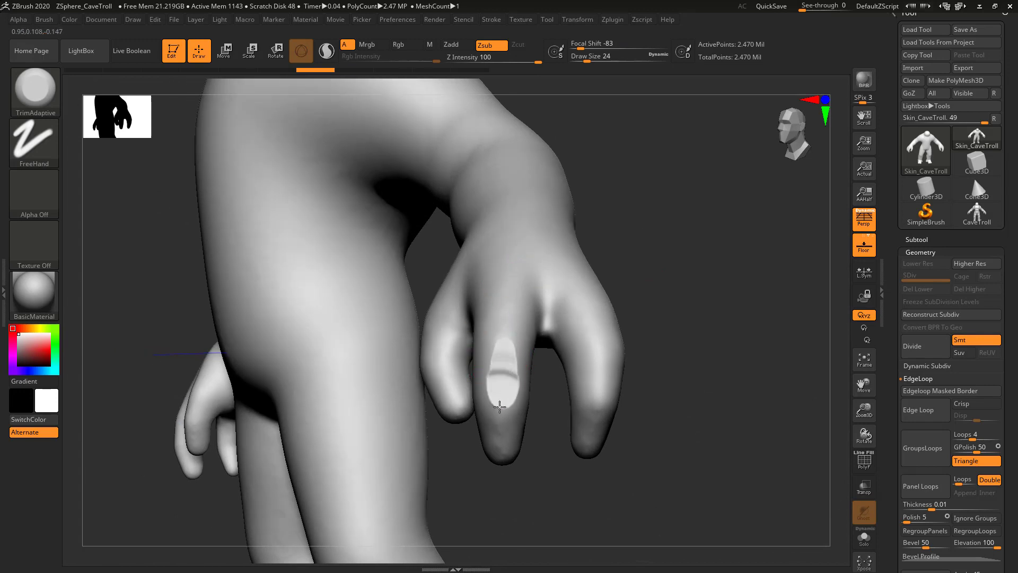
{"action": "left_click_drag", "start_coordinate": [505, 345], "coordinate": [505, 351]}
{"action": "left_click_drag", "start_coordinate": [615, 289], "coordinate": [709, 257]}
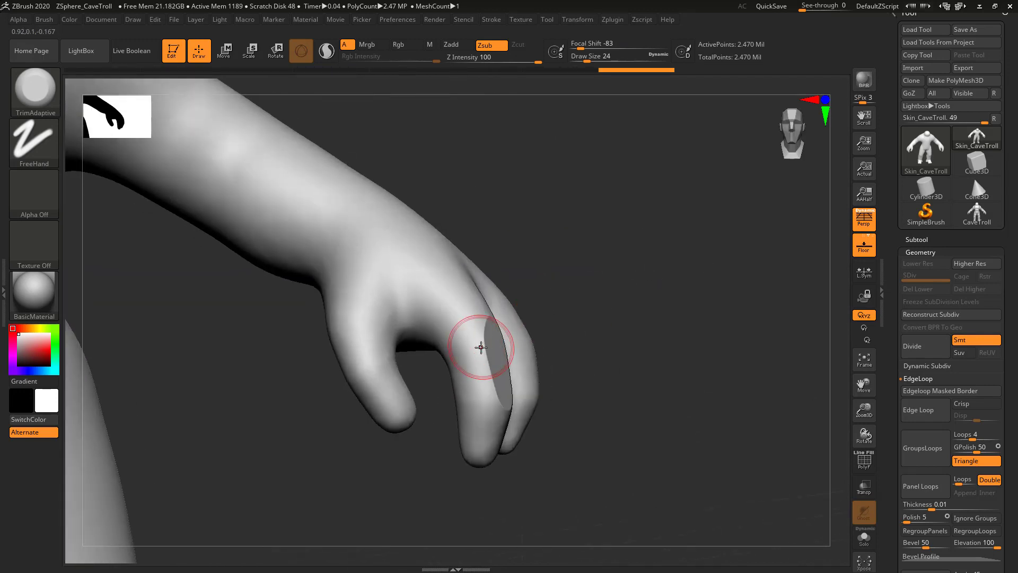
{"action": "mouse_move", "coordinate": [480, 348]}
{"action": "left_mouse_down"}
{"action": "mouse_move", "coordinate": [483, 372]}
{"action": "mouse_move", "coordinate": [598, 287]}
{"action": "mouse_move", "coordinate": [541, 285]}
{"action": "mouse_move", "coordinate": [515, 353]}
{"action": "mouse_move", "coordinate": [478, 351]}
{"action": "left_mouse_up"}
{"action": "mouse_move", "coordinate": [416, 371]}
{"action": "left_mouse_down"}
{"action": "mouse_move", "coordinate": [576, 332]}
{"action": "mouse_move", "coordinate": [662, 275]}
{"action": "mouse_move", "coordinate": [675, 375]}
{"action": "left_mouse_up"}
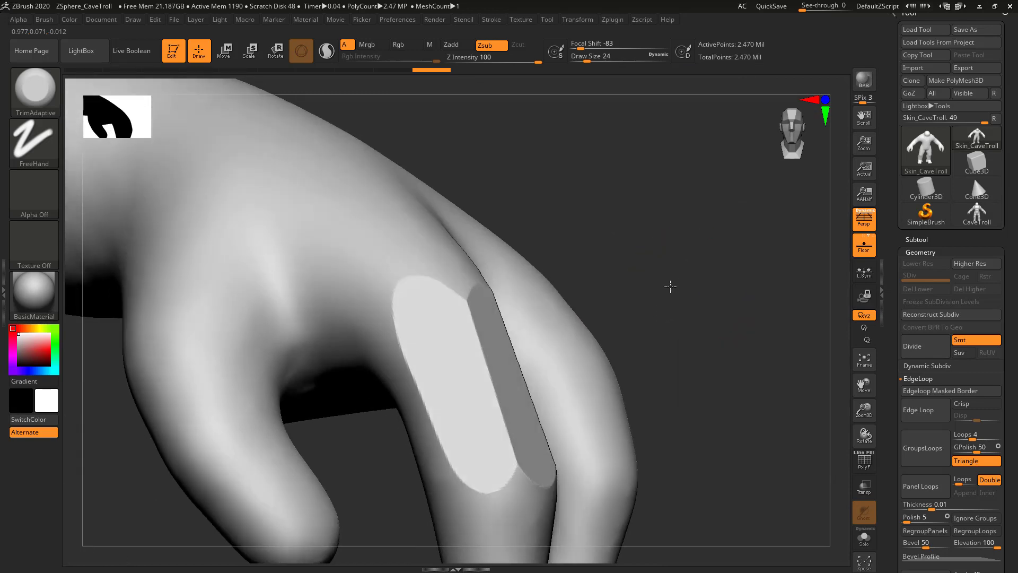
{"action": "mouse_move", "coordinate": [670, 286]}
{"action": "left_mouse_down"}
{"action": "mouse_move", "coordinate": [657, 291]}
{"action": "mouse_move", "coordinate": [667, 286]}
{"action": "left_mouse_up"}
{"action": "left_click_drag", "start_coordinate": [711, 243], "coordinate": [566, 211]}
{"action": "key", "text": "b"}
{"action": "key", "text": "Escape"}
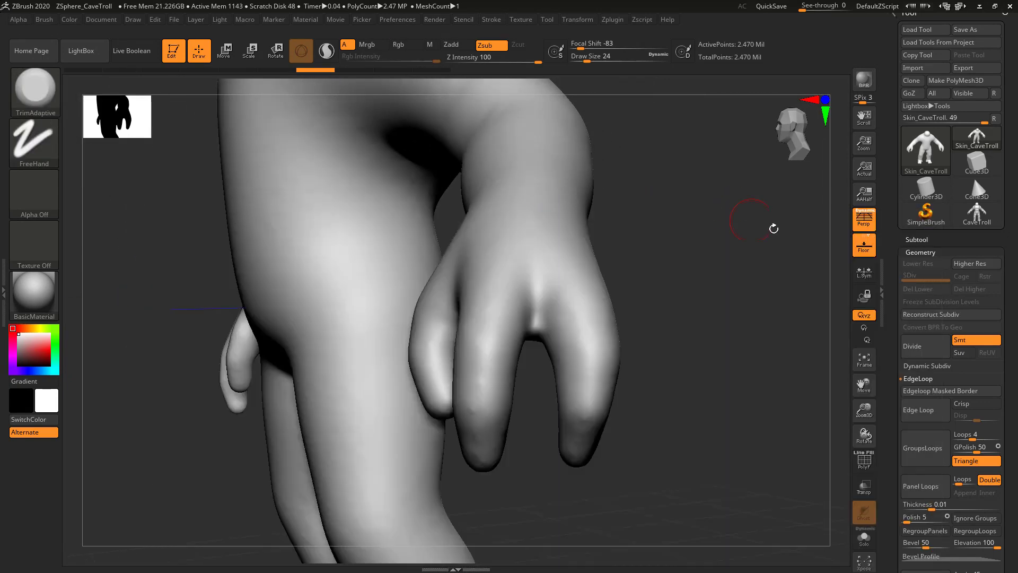
Step: Switch to the TrimDynamic brush and plane two adjoining lengthwise facets near the middle finger's tip
{"action": "key", "text": "b"}
{"action": "key", "text": "t"}
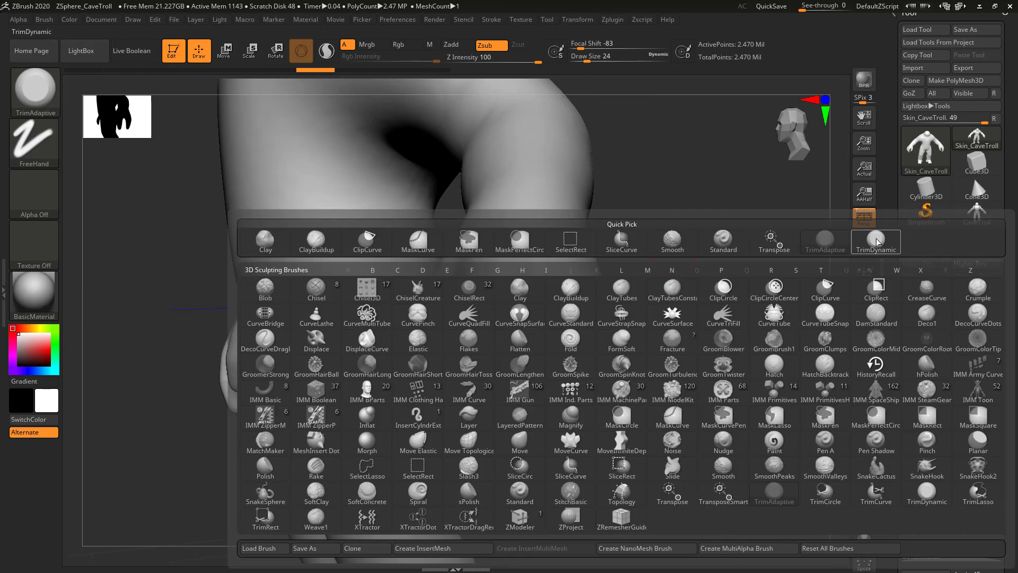
{"action": "key", "text": "d"}
{"action": "left_click_drag", "start_coordinate": [661, 270], "coordinate": [590, 278]}
{"action": "left_click_drag", "start_coordinate": [703, 252], "coordinate": [600, 329]}
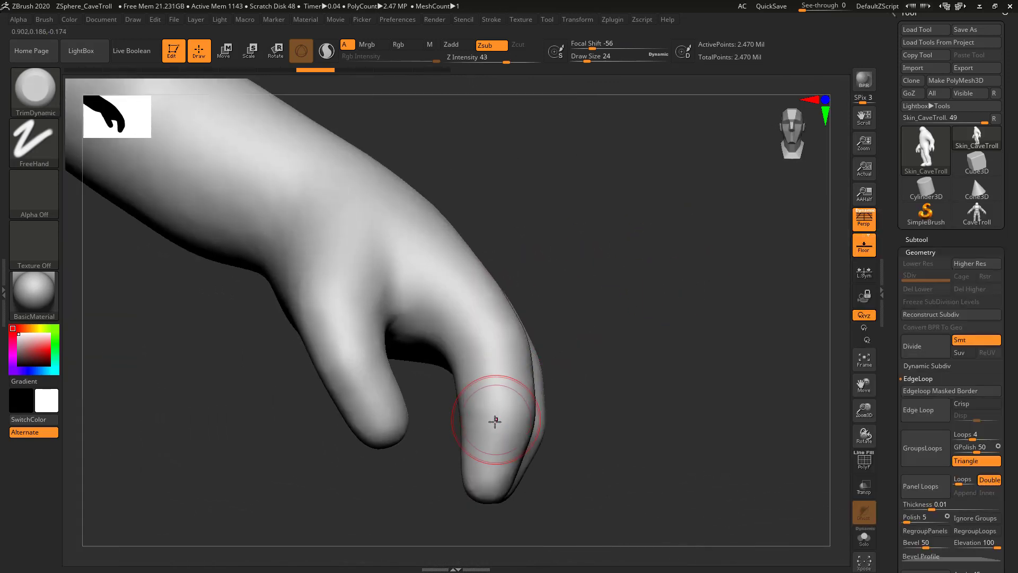
{"action": "left_click_drag", "start_coordinate": [490, 448], "coordinate": [487, 473]}
{"action": "mouse_move", "coordinate": [495, 417]}
{"action": "left_mouse_down"}
{"action": "mouse_move", "coordinate": [487, 475]}
{"action": "mouse_move", "coordinate": [490, 444]}
{"action": "left_mouse_up"}
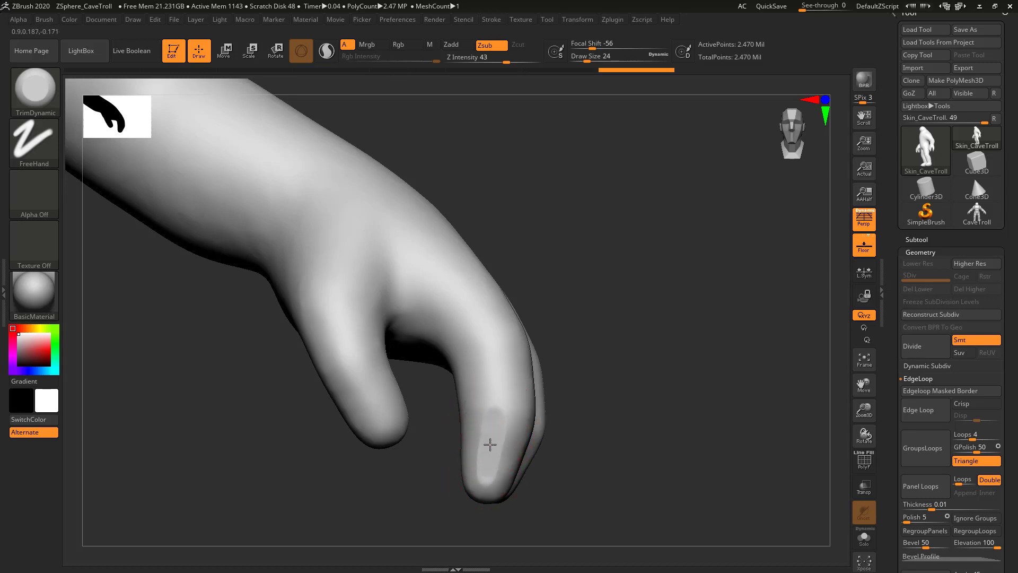
{"action": "left_click_drag", "start_coordinate": [678, 351], "coordinate": [645, 304]}
{"action": "left_click_drag", "start_coordinate": [496, 357], "coordinate": [499, 319]}
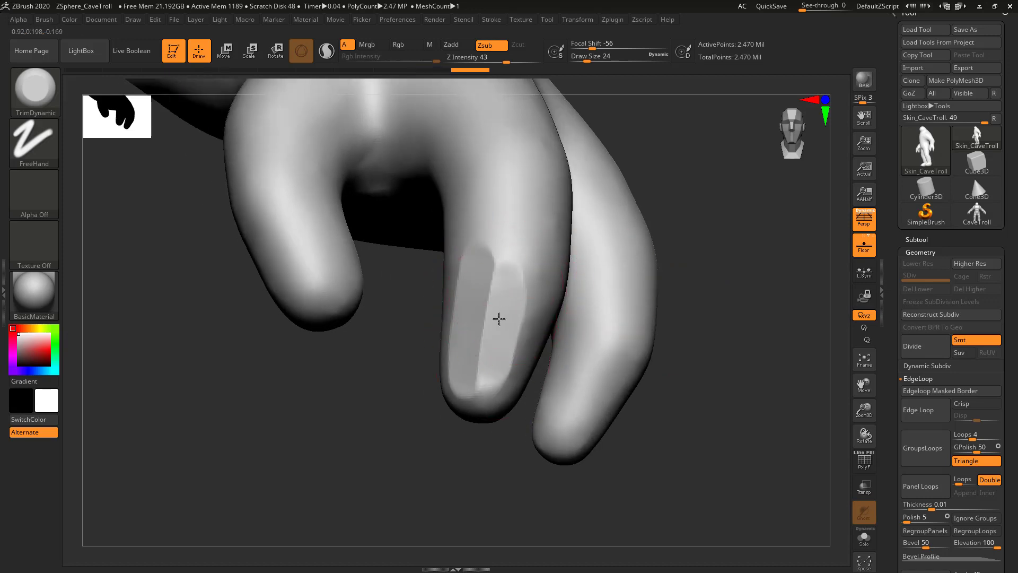
Step: Plane the top facet of the middle finger down to the fingertip with TrimDynamic strokes
{"action": "left_click_drag", "start_coordinate": [492, 359], "coordinate": [482, 392]}
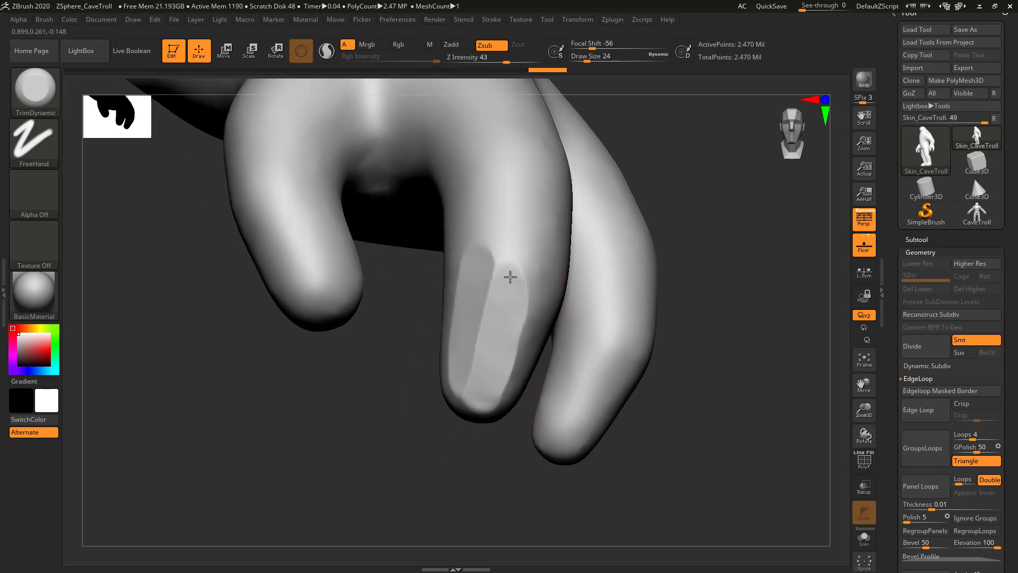
{"action": "left_click_drag", "start_coordinate": [511, 281], "coordinate": [481, 393]}
{"action": "left_click_drag", "start_coordinate": [504, 303], "coordinate": [486, 387]}
Step: Cut another lengthwise facet near the middle finger's tip, on the side away from the thumb, with TrimDynamic
{"action": "mouse_move", "coordinate": [730, 270]}
{"action": "left_mouse_down"}
{"action": "mouse_move", "coordinate": [554, 288]}
{"action": "mouse_move", "coordinate": [516, 390]}
{"action": "left_mouse_up"}
{"action": "left_click_drag", "start_coordinate": [532, 307], "coordinate": [513, 391]}
{"action": "left_click_drag", "start_coordinate": [525, 327], "coordinate": [511, 402]}
{"action": "left_click_drag", "start_coordinate": [533, 304], "coordinate": [522, 402]}
Step: Reduce the Draw Size to 10 and retrim the facets on both sides of the middle finger's lengthwise ridge
{"action": "mouse_move", "coordinate": [534, 445]}
{"action": "left_mouse_down"}
{"action": "mouse_move", "coordinate": [571, 373]}
{"action": "mouse_move", "coordinate": [598, 366]}
{"action": "mouse_move", "coordinate": [495, 320]}
{"action": "left_mouse_up"}
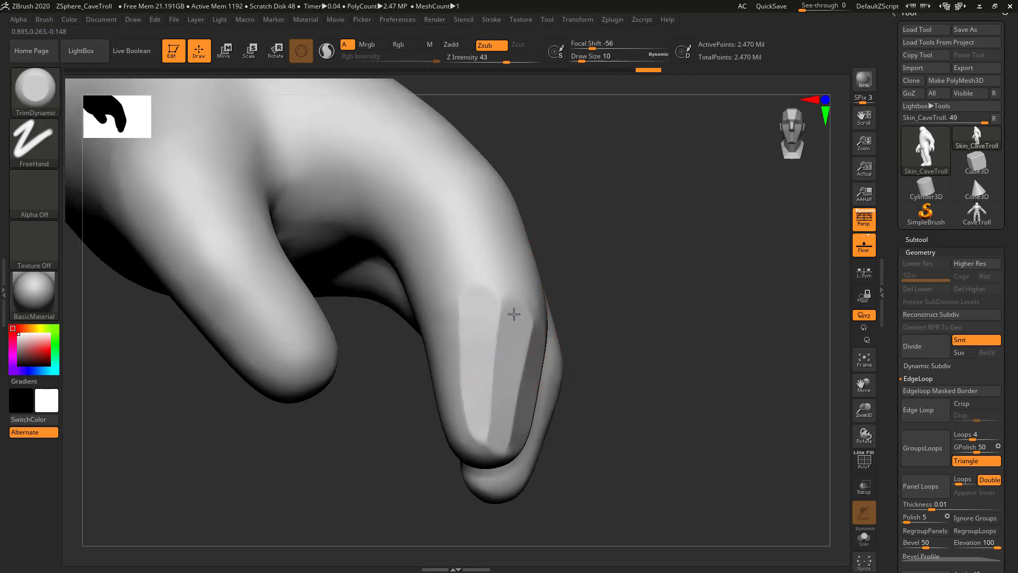
{"action": "left_click_drag", "start_coordinate": [540, 307], "coordinate": [540, 305]}
{"action": "mouse_move", "coordinate": [595, 299]}
{"action": "left_mouse_down"}
{"action": "mouse_move", "coordinate": [573, 289]}
{"action": "mouse_move", "coordinate": [501, 297]}
{"action": "left_mouse_up"}
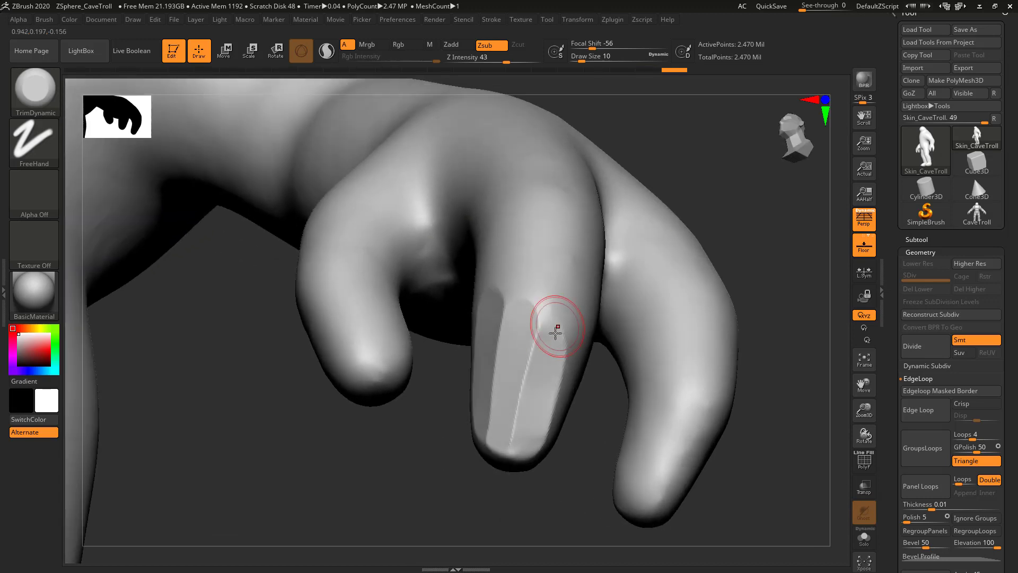
{"action": "left_click_drag", "start_coordinate": [555, 330], "coordinate": [553, 334]}
{"action": "mouse_move", "coordinate": [534, 410]}
{"action": "left_mouse_down"}
{"action": "mouse_move", "coordinate": [530, 422]}
{"action": "mouse_move", "coordinate": [535, 413]}
{"action": "left_mouse_up"}
{"action": "mouse_move", "coordinate": [560, 322]}
{"action": "left_mouse_down"}
{"action": "mouse_move", "coordinate": [518, 348]}
{"action": "mouse_move", "coordinate": [542, 357]}
{"action": "left_mouse_up"}
Step: Retrim the thumb-side facet of the middle finger with TrimDynamic at Draw Size 10
{"action": "mouse_move", "coordinate": [756, 223]}
{"action": "left_mouse_down"}
{"action": "mouse_move", "coordinate": [653, 237]}
{"action": "mouse_move", "coordinate": [507, 336]}
{"action": "mouse_move", "coordinate": [500, 425]}
{"action": "mouse_move", "coordinate": [498, 325]}
{"action": "mouse_move", "coordinate": [485, 320]}
{"action": "mouse_move", "coordinate": [485, 340]}
{"action": "left_mouse_up"}
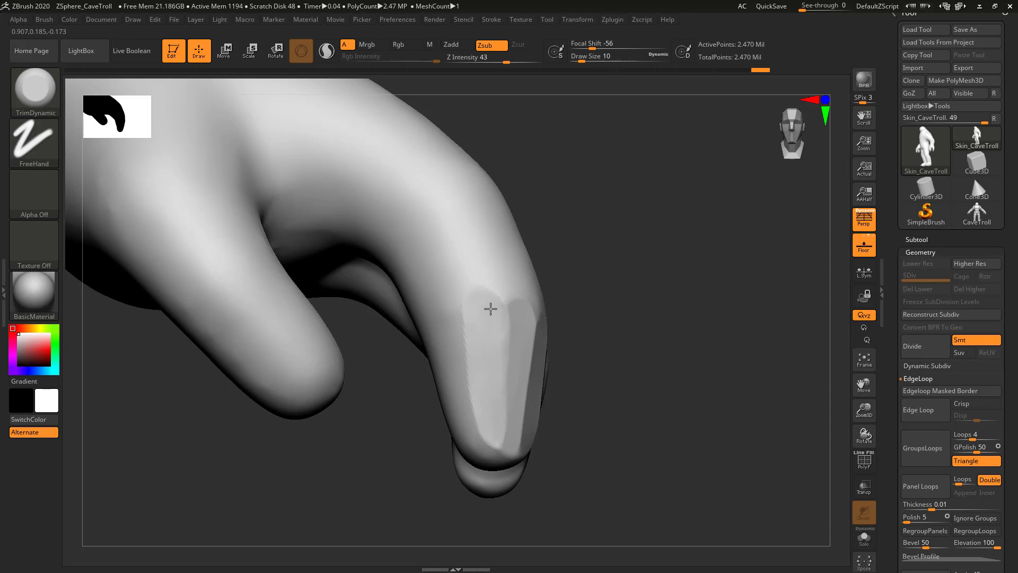
{"action": "right_click_drag", "start_coordinate": [518, 391], "coordinate": [523, 273]}
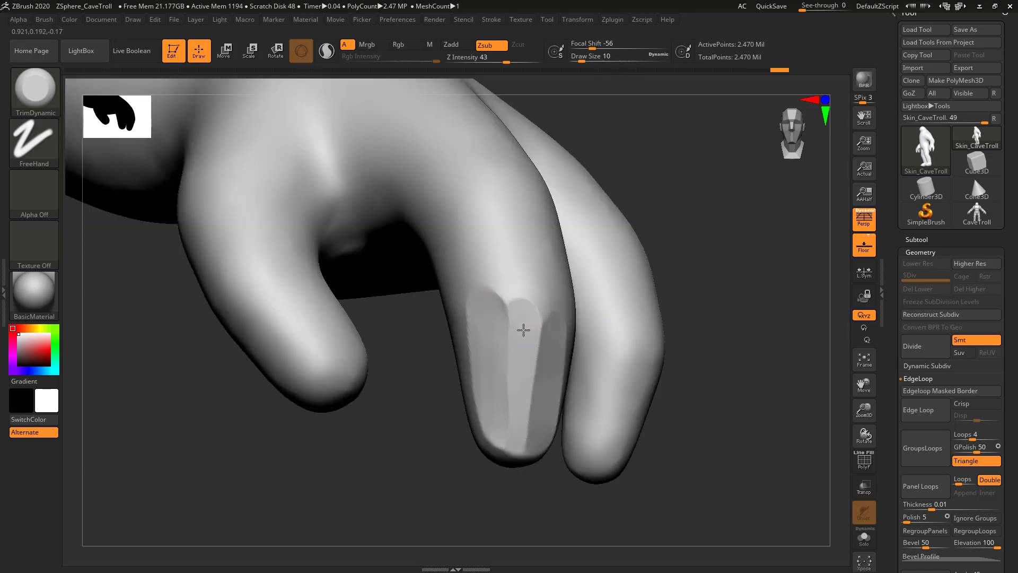
{"action": "right_click_drag", "start_coordinate": [511, 444], "coordinate": [488, 382]}
Step: Plane the facets on the middle finger's top and far side down to the tip at Draw Size 10
{"action": "right_click_drag", "start_coordinate": [656, 302], "coordinate": [546, 345]}
{"action": "mouse_move", "coordinate": [538, 344]}
{"action": "left_mouse_down"}
{"action": "mouse_move", "coordinate": [518, 419]}
{"action": "mouse_move", "coordinate": [548, 357]}
{"action": "mouse_move", "coordinate": [516, 446]}
{"action": "left_mouse_up"}
{"action": "left_click_drag", "start_coordinate": [568, 342], "coordinate": [517, 444]}
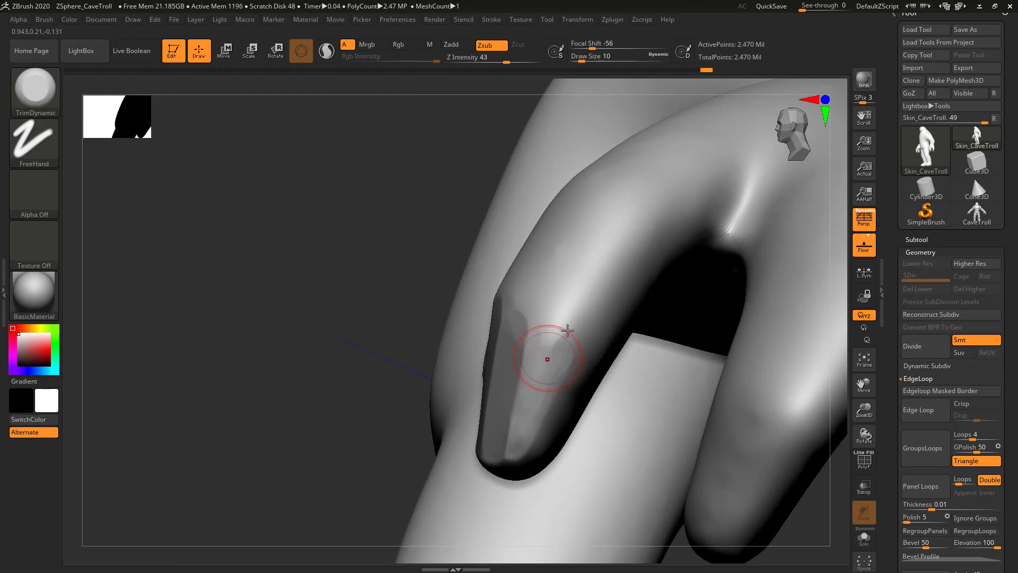
{"action": "left_click_drag", "start_coordinate": [546, 357], "coordinate": [510, 452]}
{"action": "right_click_drag", "start_coordinate": [332, 391], "coordinate": [372, 348]}
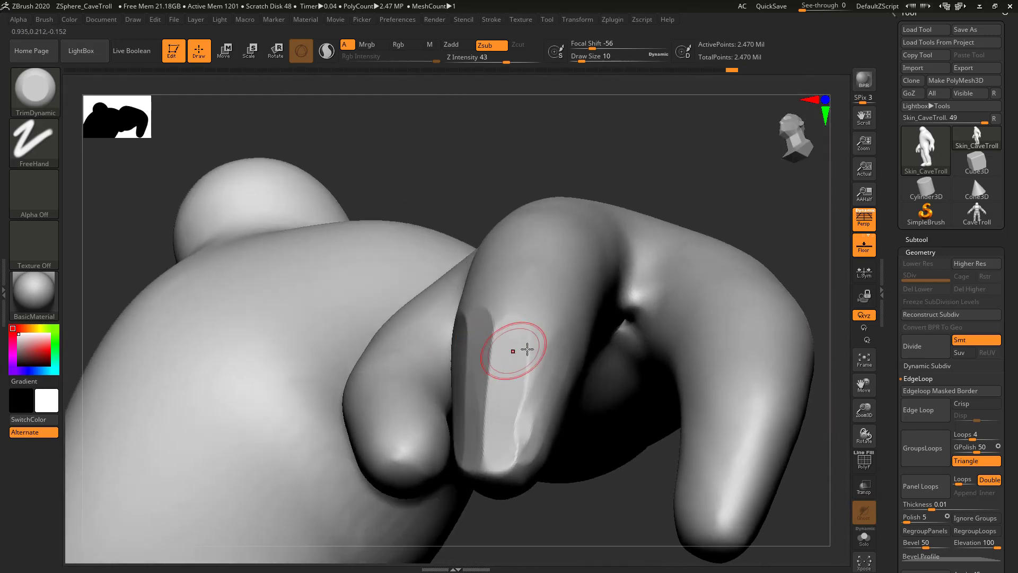
Step: Enlarge the Draw Size to 34 and cut a broad facet down the middle finger's side away from the thumb
{"action": "key", "text": "bracketright"}
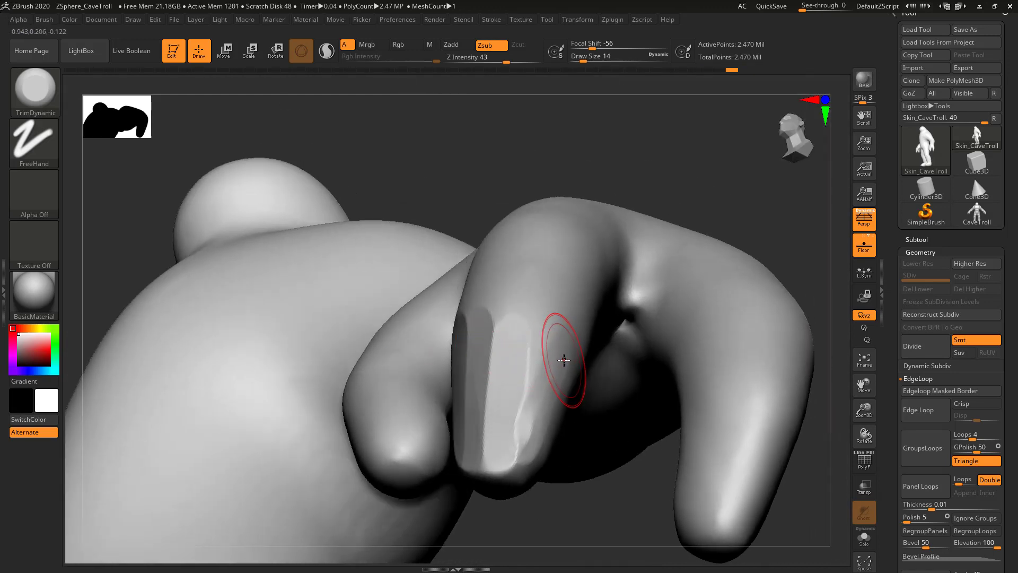
{"action": "mouse_move", "coordinate": [691, 213]}
{"action": "left_mouse_down"}
{"action": "mouse_move", "coordinate": [700, 207]}
{"action": "mouse_move", "coordinate": [653, 266]}
{"action": "left_mouse_up"}
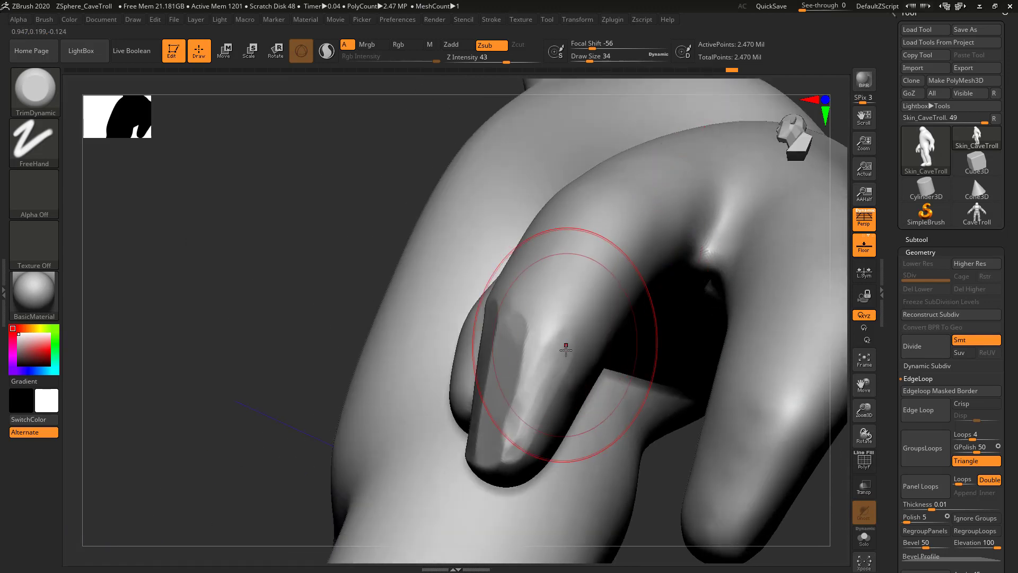
{"action": "mouse_move", "coordinate": [564, 347]}
{"action": "left_mouse_down"}
{"action": "mouse_move", "coordinate": [516, 445]}
{"action": "mouse_move", "coordinate": [501, 450]}
{"action": "left_mouse_up"}
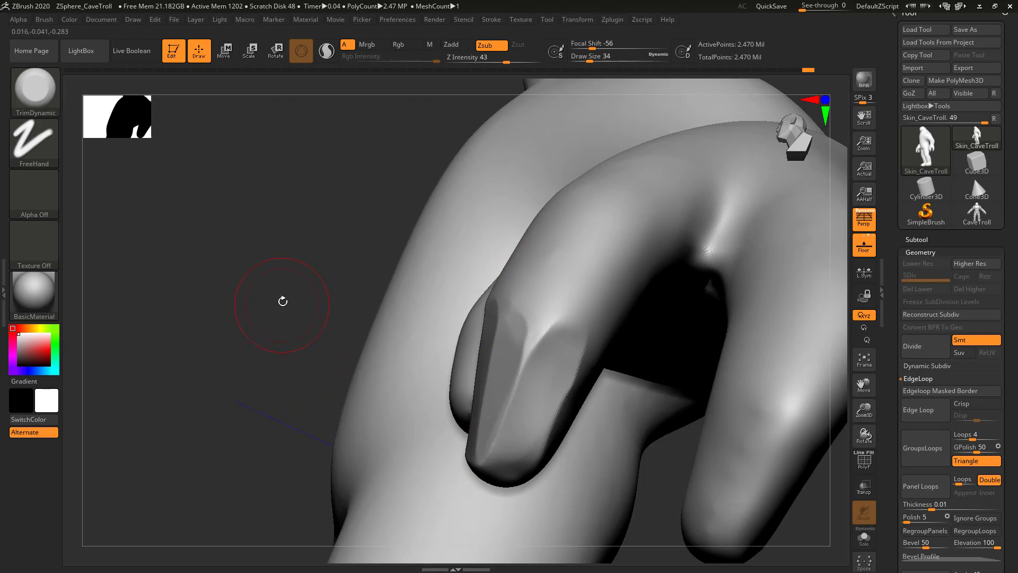
Step: Flatten the thumb side of the middle finger's tip into one broad plane with TrimDynamic, setting the Draw Size to 18
{"action": "left_click_drag", "start_coordinate": [283, 302], "coordinate": [531, 349]}
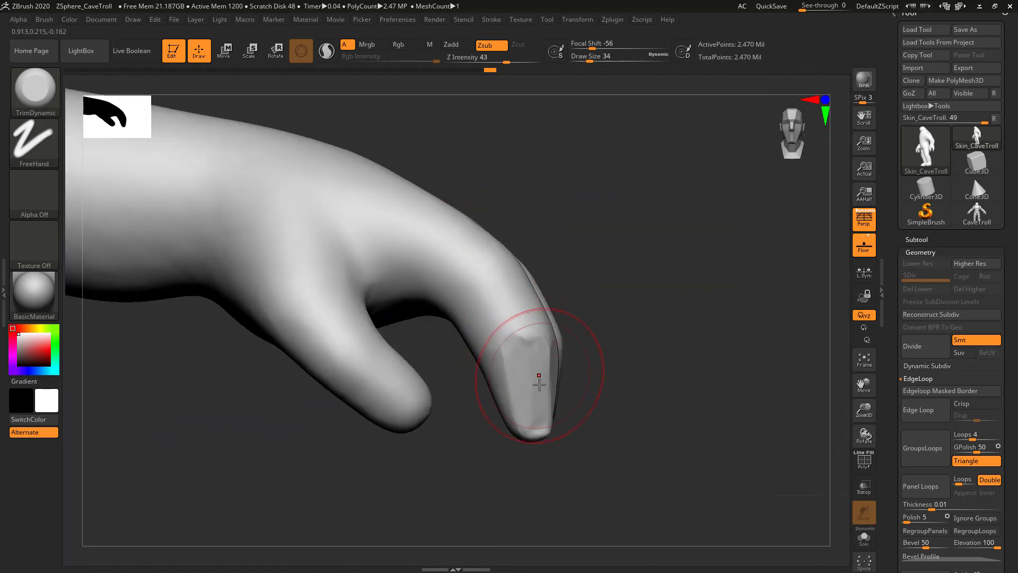
{"action": "left_click_drag", "start_coordinate": [548, 391], "coordinate": [592, 349]}
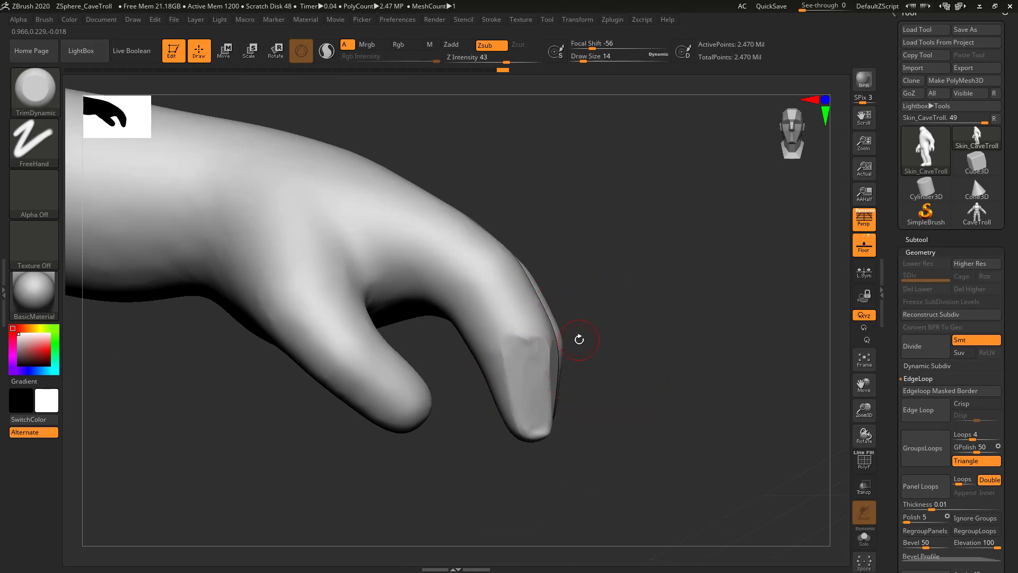
{"action": "key", "text": "["}
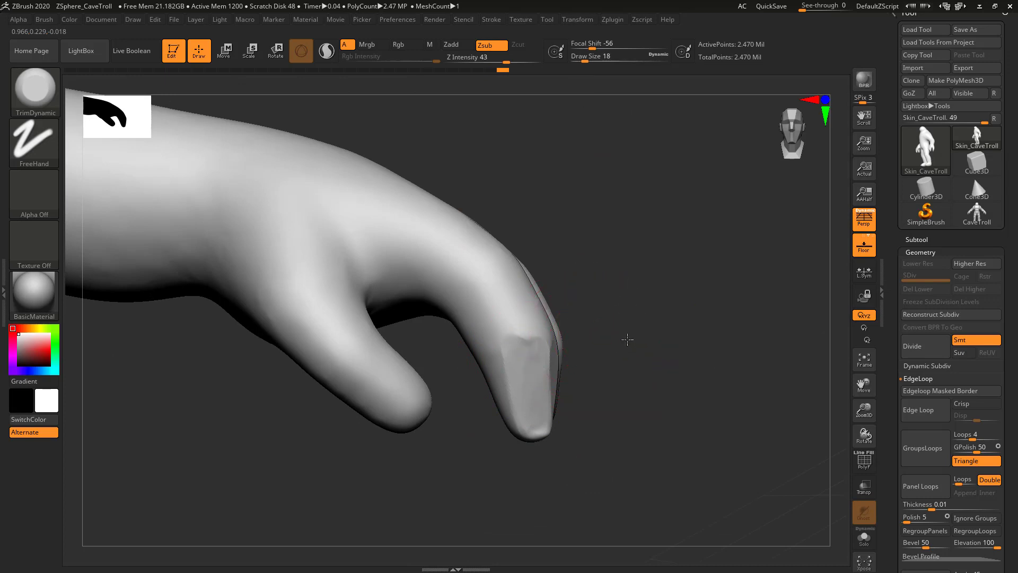
{"action": "left_click_drag", "start_coordinate": [628, 340], "coordinate": [534, 368]}
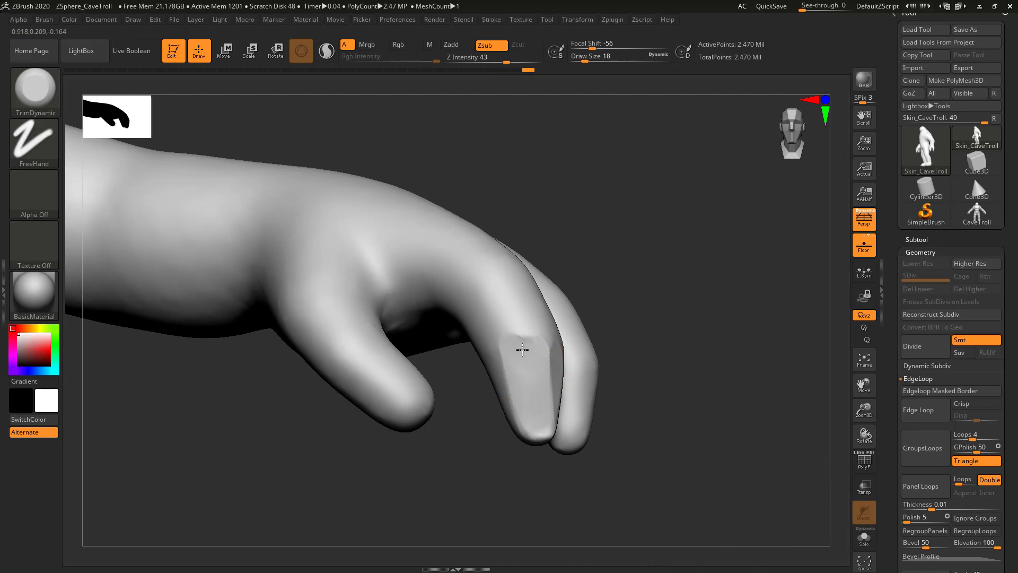
{"action": "mouse_move", "coordinate": [527, 351]}
{"action": "left_mouse_down"}
{"action": "mouse_move", "coordinate": [523, 409]}
{"action": "mouse_move", "coordinate": [526, 372]}
{"action": "left_mouse_up"}
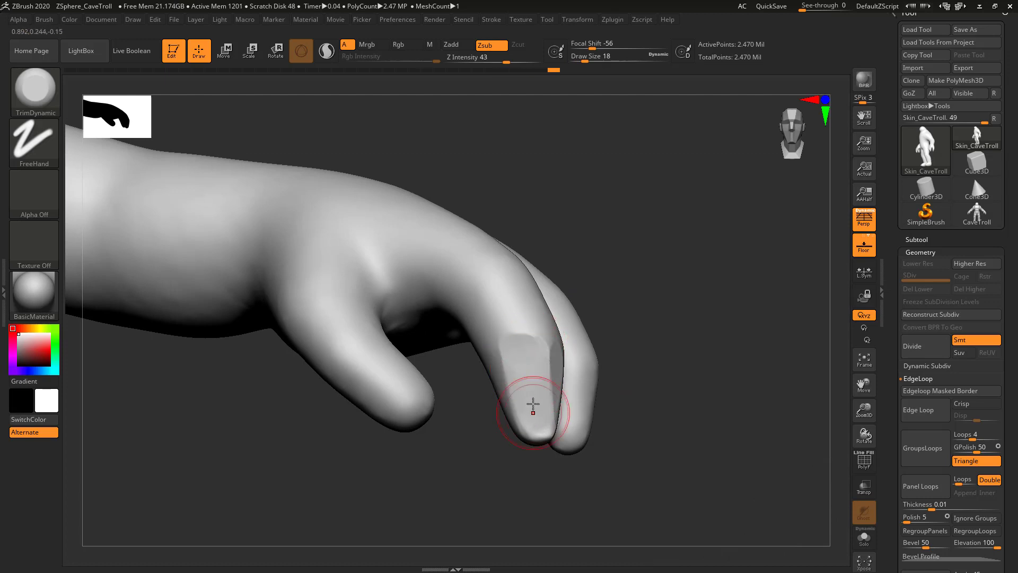
{"action": "mouse_move", "coordinate": [537, 424]}
{"action": "left_mouse_down"}
{"action": "mouse_move", "coordinate": [541, 359]}
{"action": "mouse_move", "coordinate": [545, 431]}
{"action": "left_mouse_up"}
Step: Reduce the Draw Size to 10 and even out the broad thumb-side facet with TrimDynamic strokes
{"action": "left_click_drag", "start_coordinate": [672, 338], "coordinate": [575, 350]}
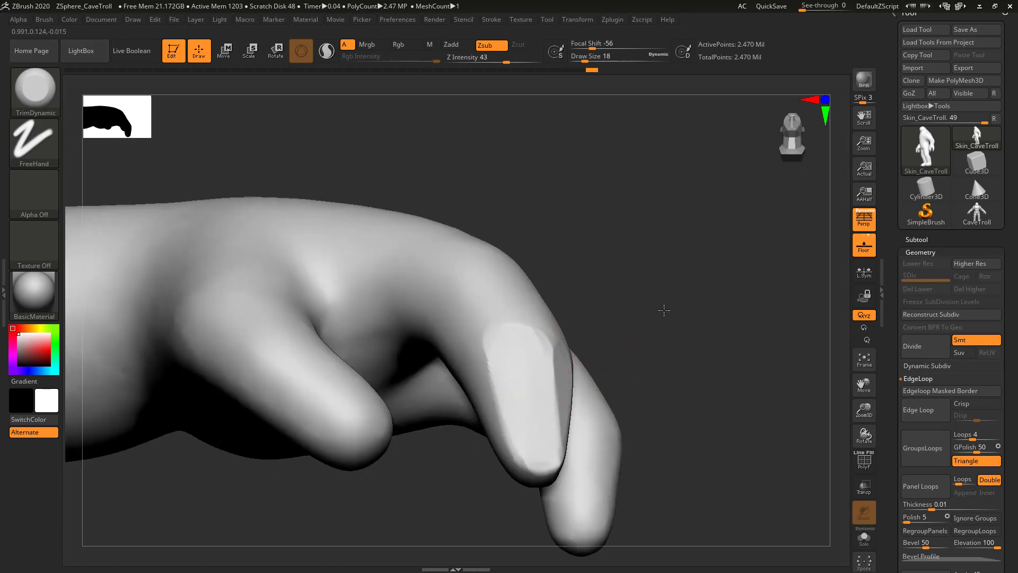
{"action": "left_click_drag", "start_coordinate": [666, 310], "coordinate": [562, 366]}
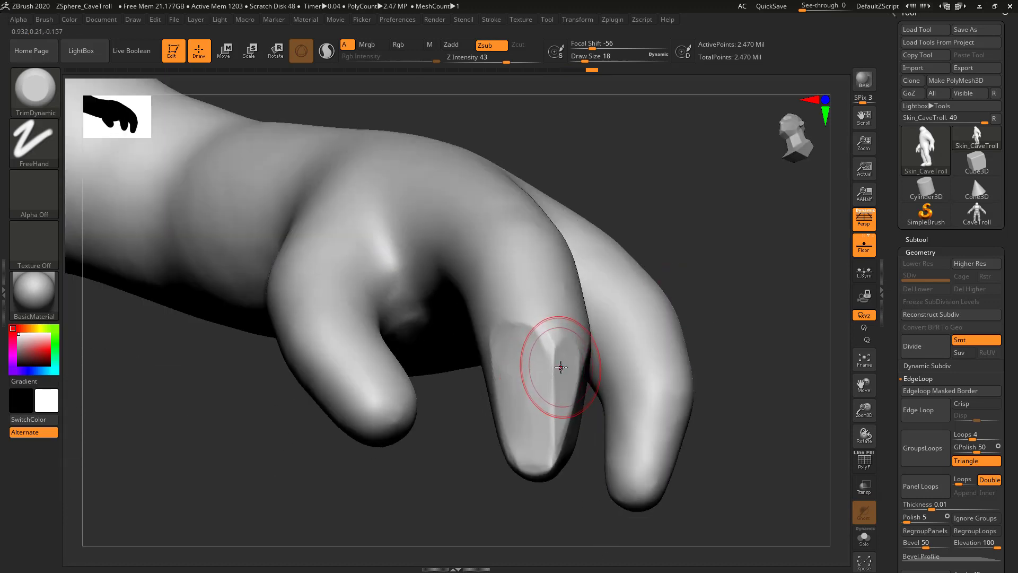
{"action": "key", "text": "bracketleft"}
{"action": "mouse_move", "coordinate": [532, 352]}
{"action": "left_mouse_down"}
{"action": "mouse_move", "coordinate": [527, 424]}
{"action": "mouse_move", "coordinate": [521, 412]}
{"action": "left_mouse_up"}
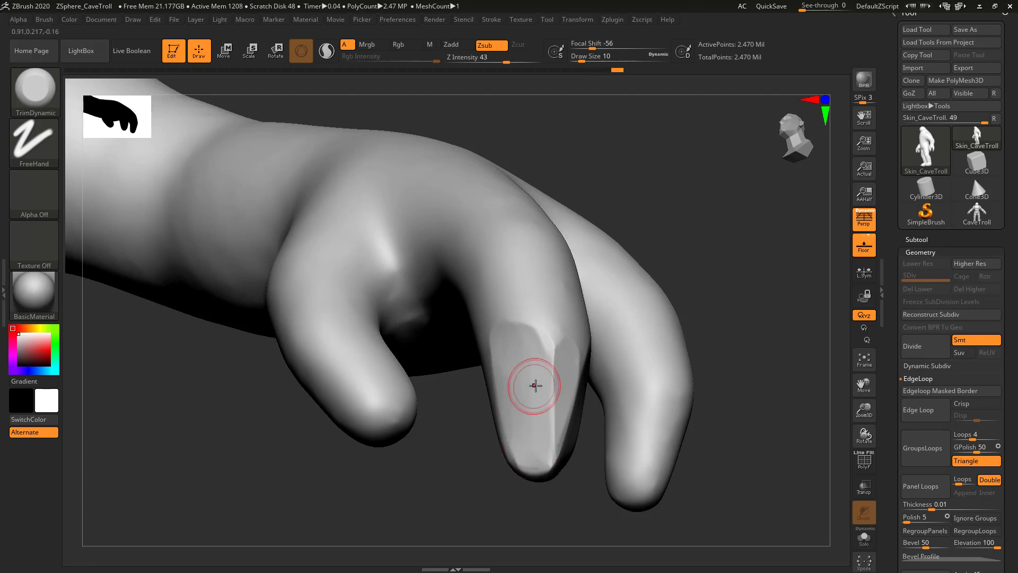
{"action": "left_click_drag", "start_coordinate": [511, 365], "coordinate": [520, 427]}
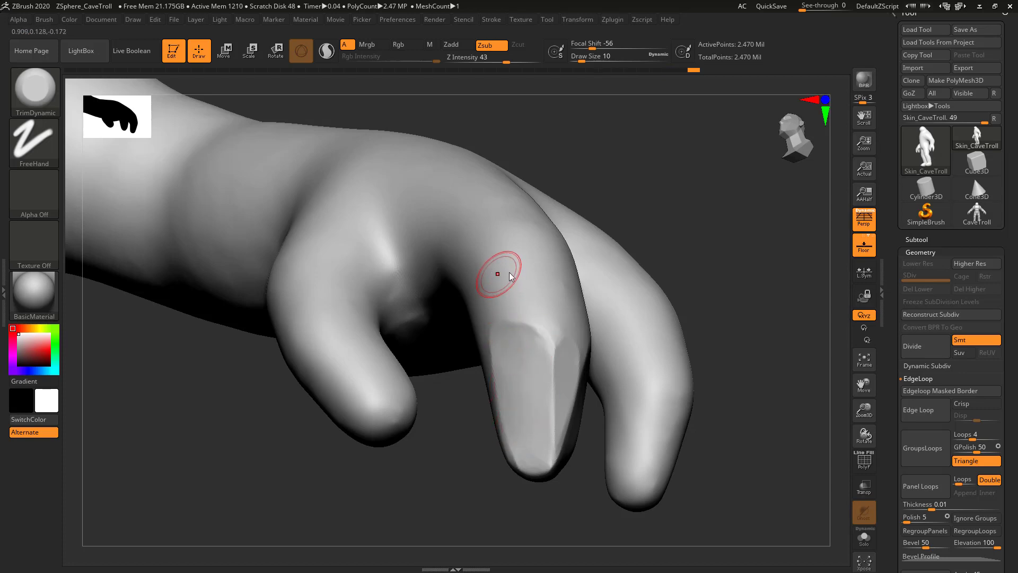
Step: Switch to the TrimAdaptive brush at Draw Size 14 and flatten the broad fingertip facet along its length
{"action": "key", "text": "b"}
{"action": "left_click", "coordinate": [701, 242]}
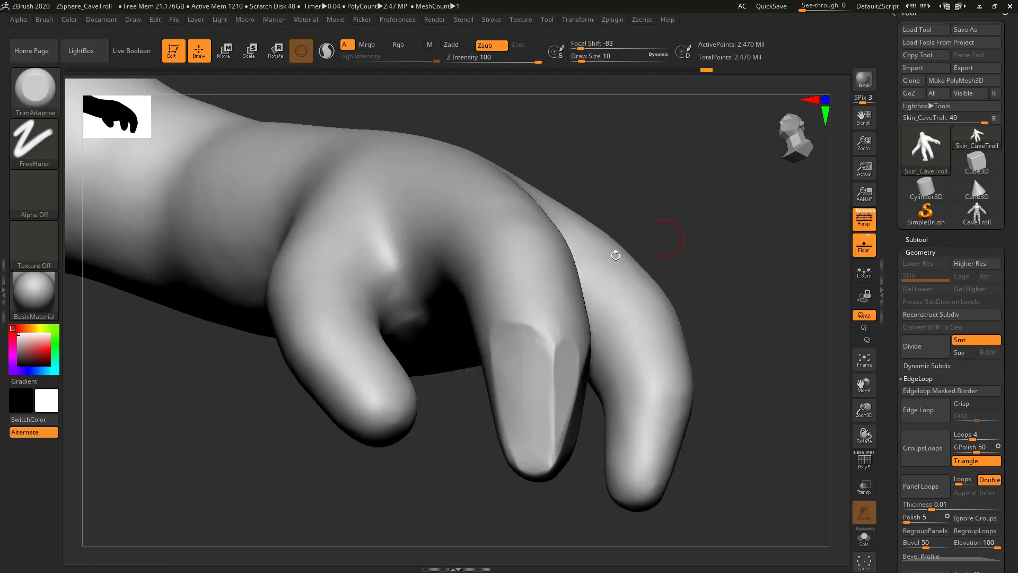
{"action": "key", "text": "]"}
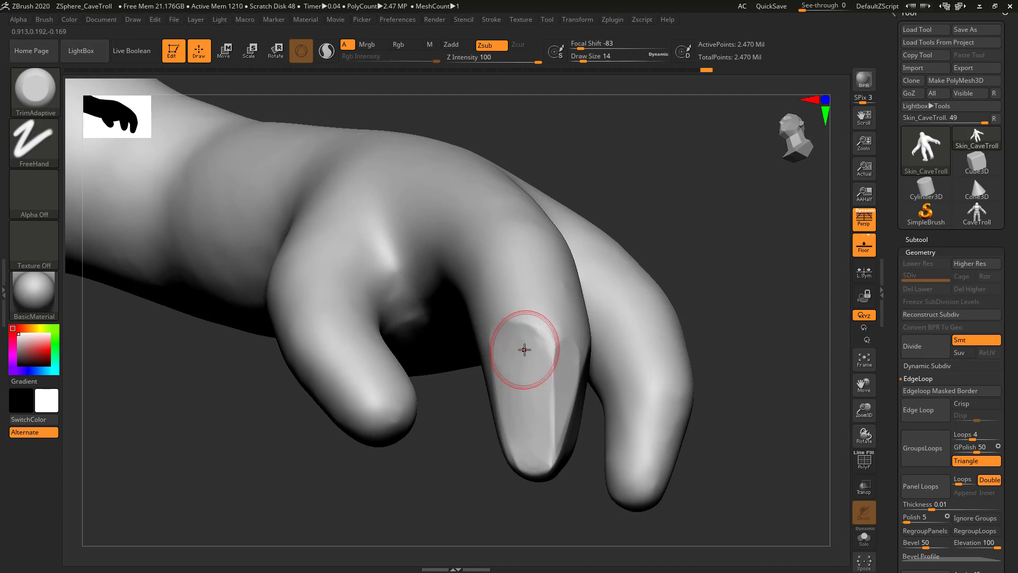
{"action": "mouse_move", "coordinate": [525, 349]}
{"action": "left_mouse_down"}
{"action": "mouse_move", "coordinate": [538, 466]}
{"action": "mouse_move", "coordinate": [530, 461]}
{"action": "left_mouse_up"}
{"action": "mouse_move", "coordinate": [525, 367]}
{"action": "left_mouse_down"}
{"action": "mouse_move", "coordinate": [538, 453]}
{"action": "mouse_move", "coordinate": [518, 375]}
{"action": "mouse_move", "coordinate": [520, 416]}
{"action": "left_mouse_up"}
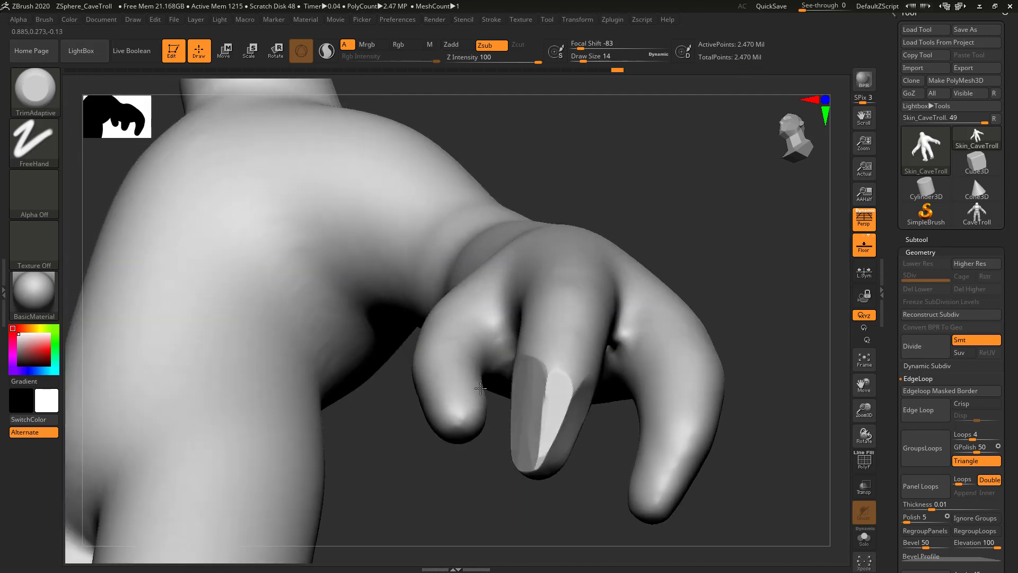
Step: Reduce the Draw Size to 9 and trim the knuckle end of the middle finger's thumb-side facet with TrimAdaptive
{"action": "right_click_drag", "start_coordinate": [481, 388], "coordinate": [536, 423], "text": "ctrl"}
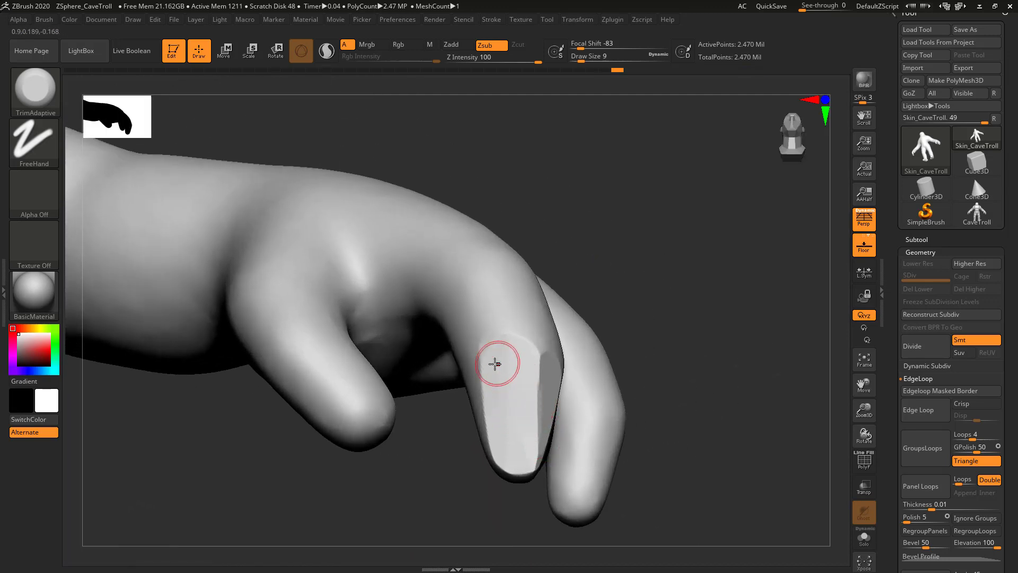
{"action": "key", "text": "shift"}
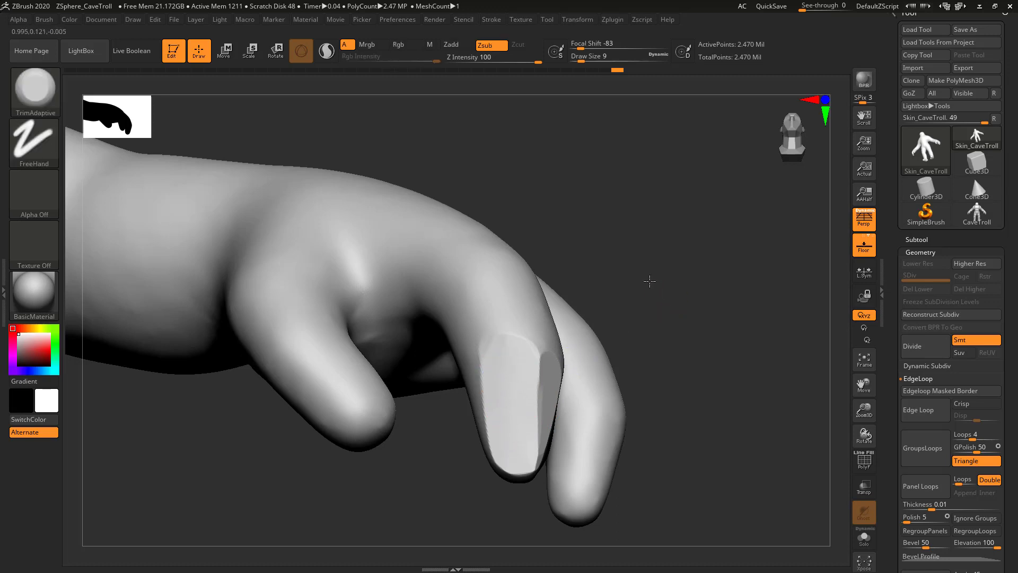
{"action": "right_click_drag", "start_coordinate": [647, 280], "coordinate": [583, 338]}
{"action": "key", "text": "shift"}
Step: Select the TrimDynamic brush and switch back to the Planar brush
{"action": "right_click_drag", "start_coordinate": [617, 206], "coordinate": [645, 209]}
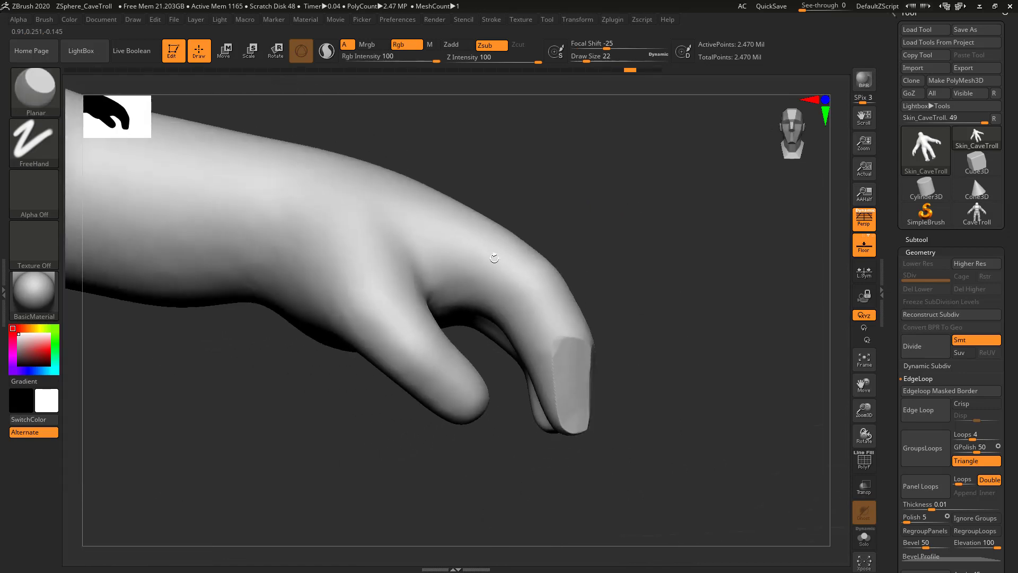
{"action": "right_click_drag", "start_coordinate": [493, 256], "coordinate": [478, 255]}
{"action": "left_click", "coordinate": [35, 91]}
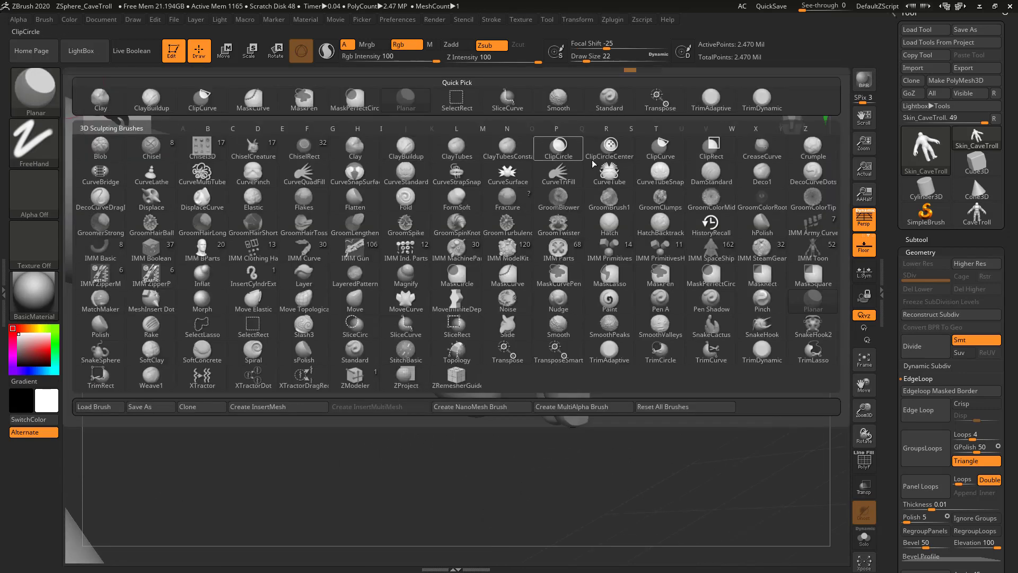
{"action": "left_click", "coordinate": [763, 102]}
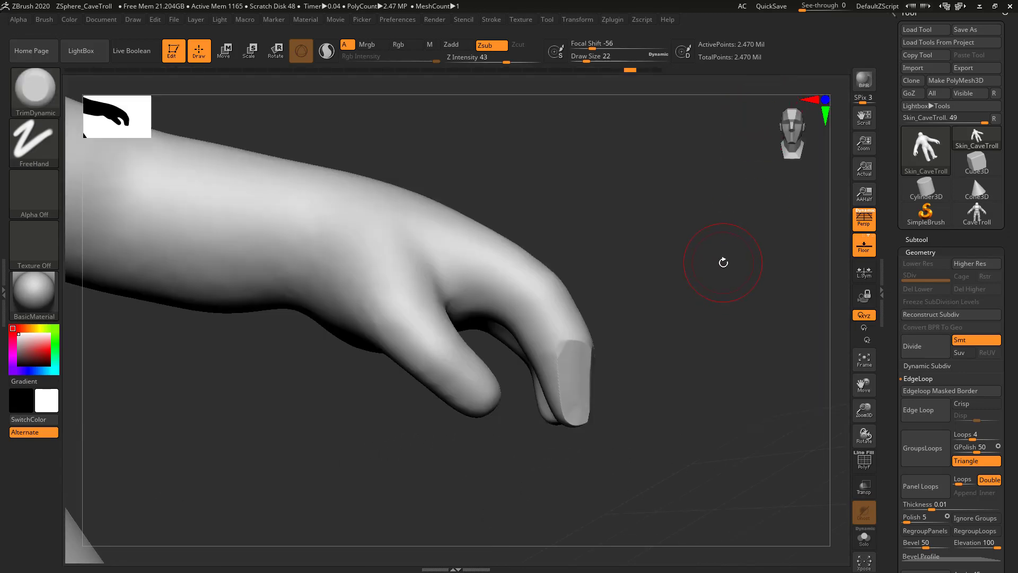
{"action": "left_click", "coordinate": [46, 87]}
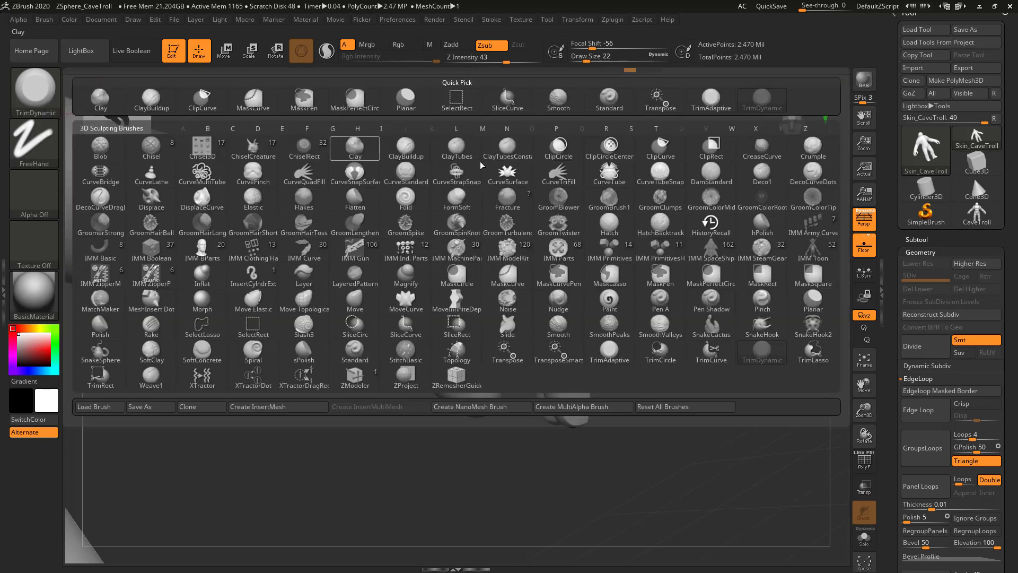
{"action": "left_click", "coordinate": [813, 301]}
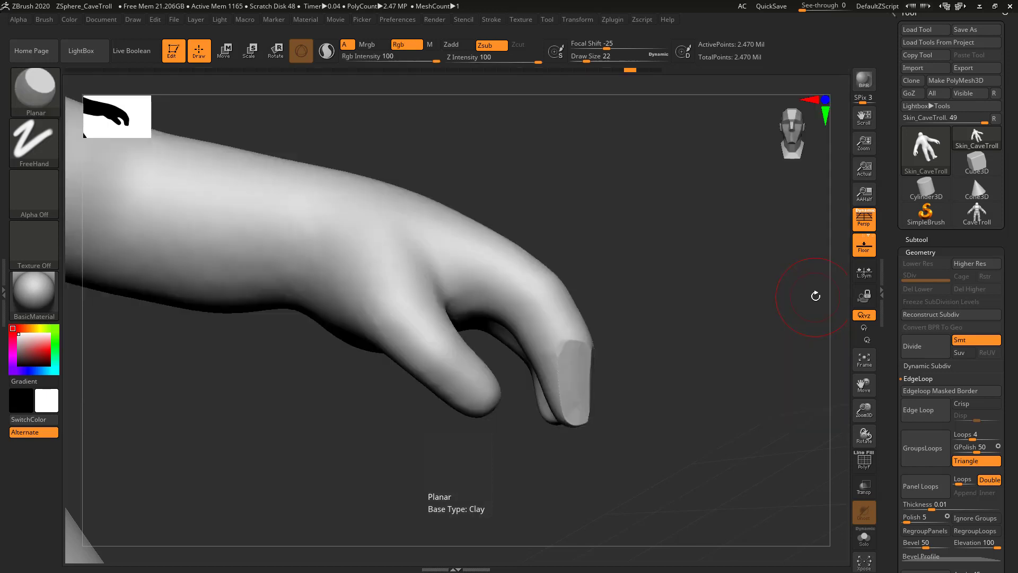
Step: Load the PlanarFlatten brush from the Planar folder of the LightBox brush library
{"action": "left_click", "coordinate": [79, 55]}
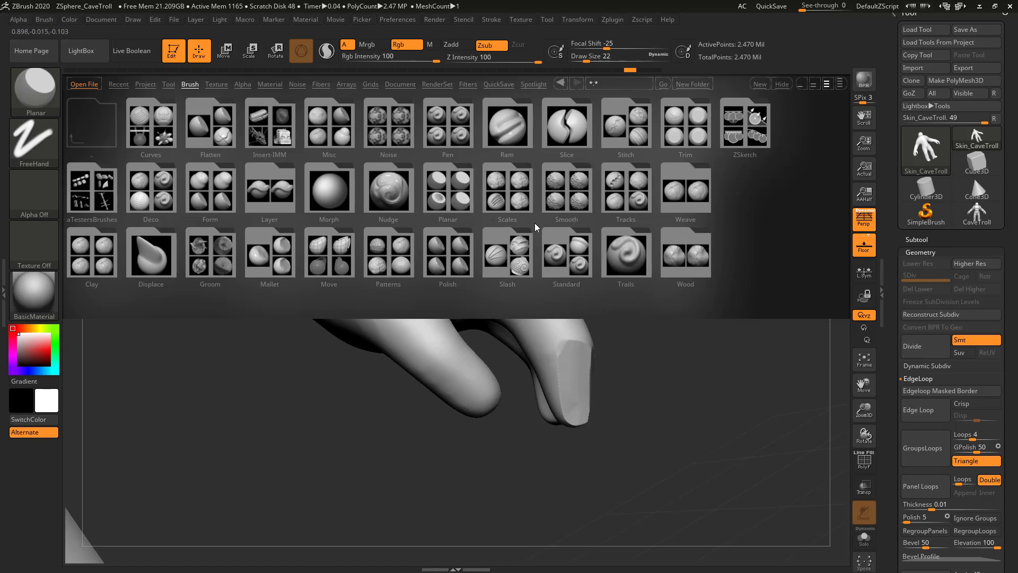
{"action": "mouse_move", "coordinate": [534, 223]}
{"action": "left_mouse_down"}
{"action": "mouse_move", "coordinate": [328, 234]}
{"action": "mouse_move", "coordinate": [559, 244]}
{"action": "left_mouse_up"}
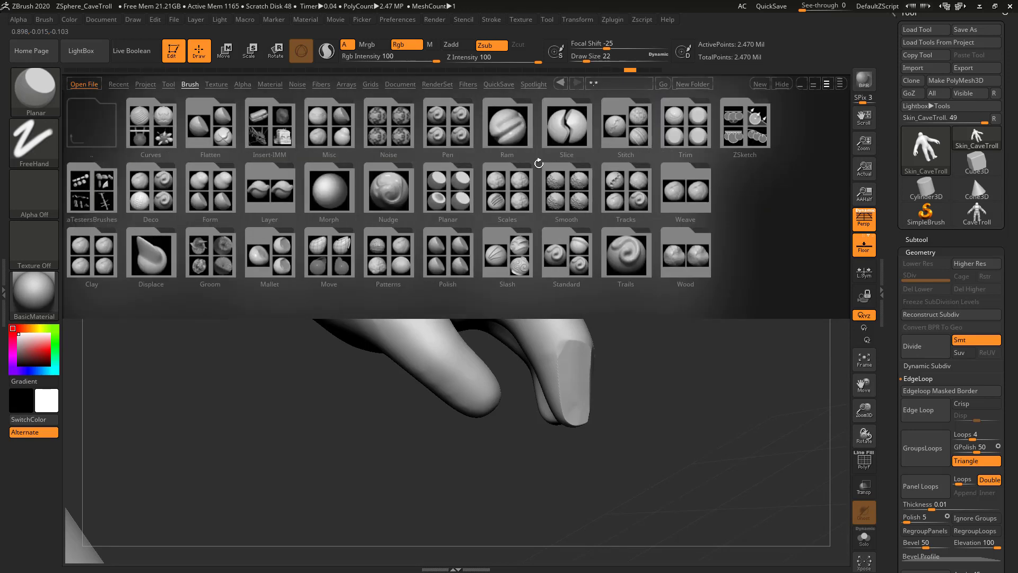
{"action": "double_click", "coordinate": [458, 194]}
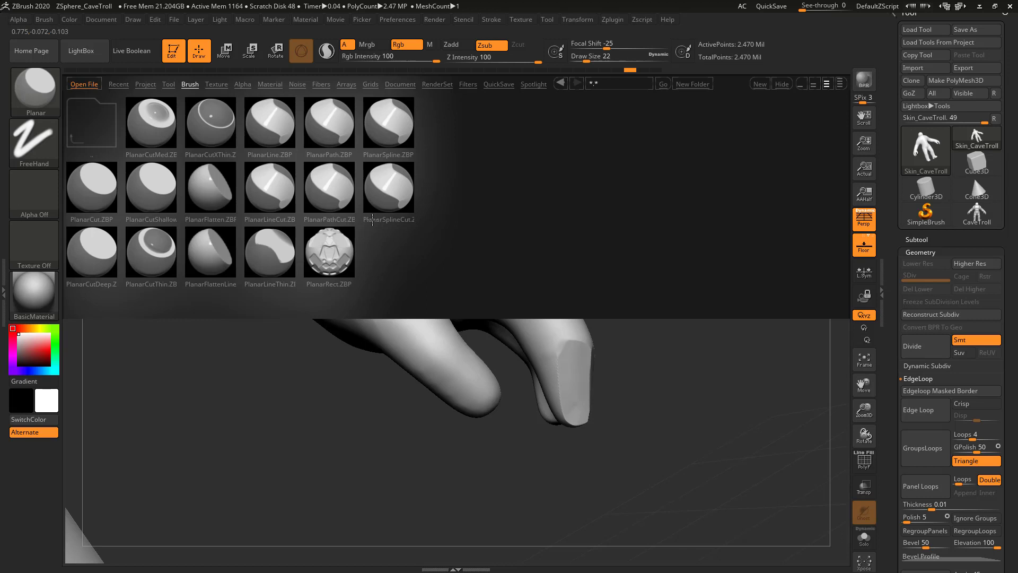
{"action": "double_click", "coordinate": [211, 188]}
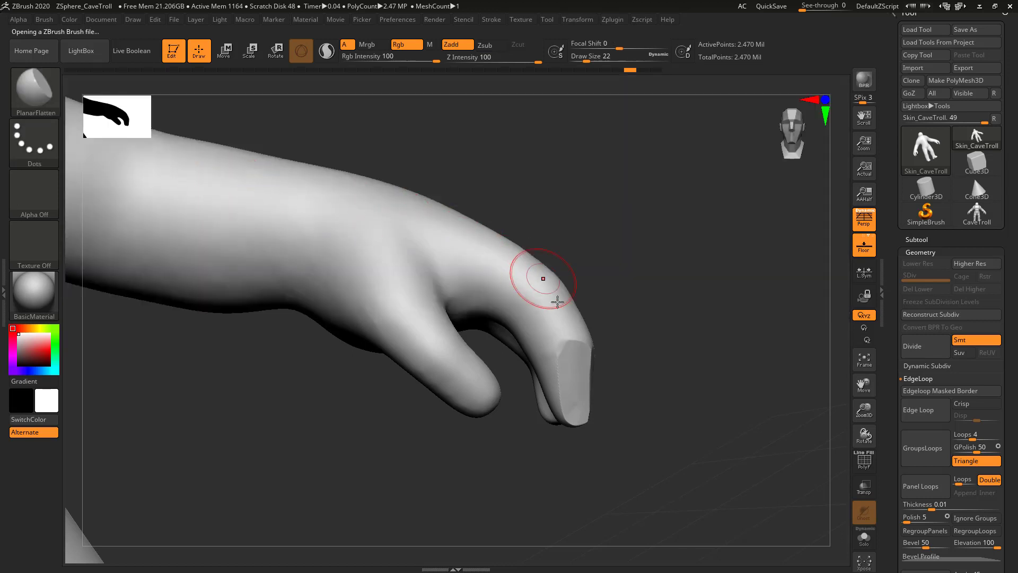
Step: Flatten adjoining planes around the middle fingertip with the PlanarFlatten brush
{"action": "left_click_drag", "start_coordinate": [644, 353], "coordinate": [587, 353]}
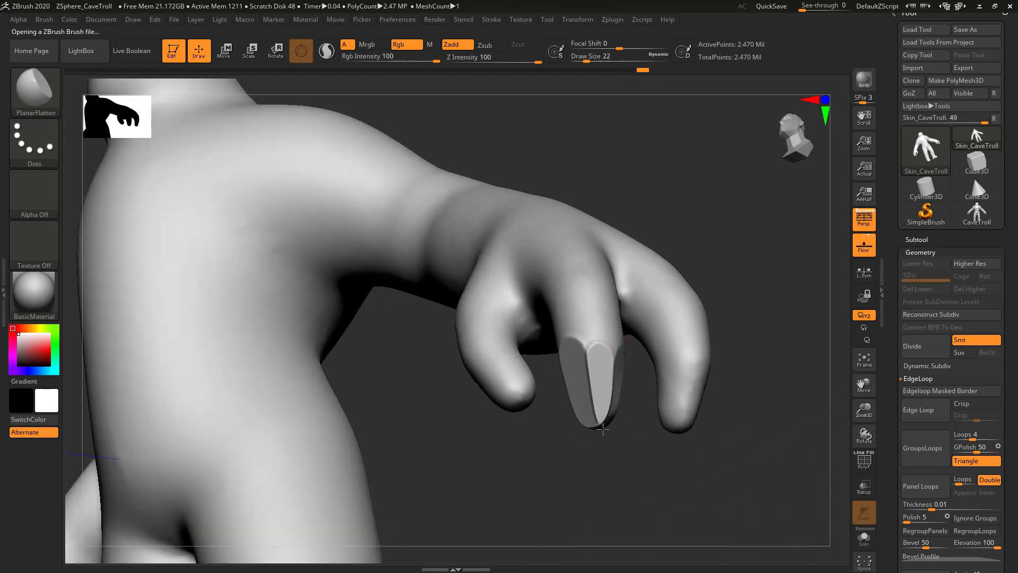
{"action": "left_click_drag", "start_coordinate": [603, 428], "coordinate": [614, 364]}
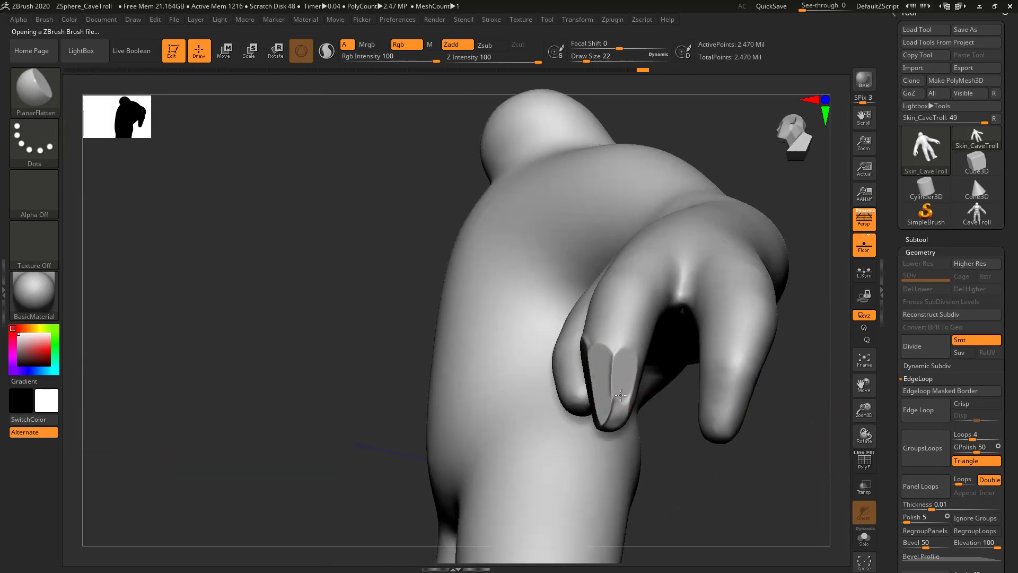
{"action": "left_click_drag", "start_coordinate": [474, 351], "coordinate": [485, 348]}
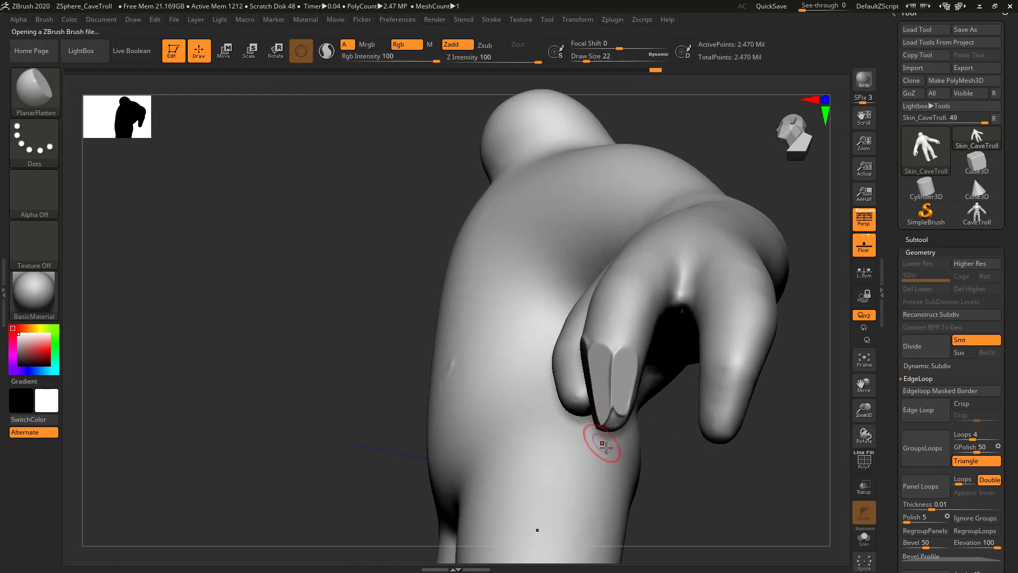
Step: Cut flat facets into the side, back and tip of the thumb with the PlanarFlatten brush
{"action": "mouse_move", "coordinate": [712, 467]}
{"action": "left_mouse_down"}
{"action": "mouse_move", "coordinate": [754, 480]}
{"action": "mouse_move", "coordinate": [700, 276]}
{"action": "left_mouse_up"}
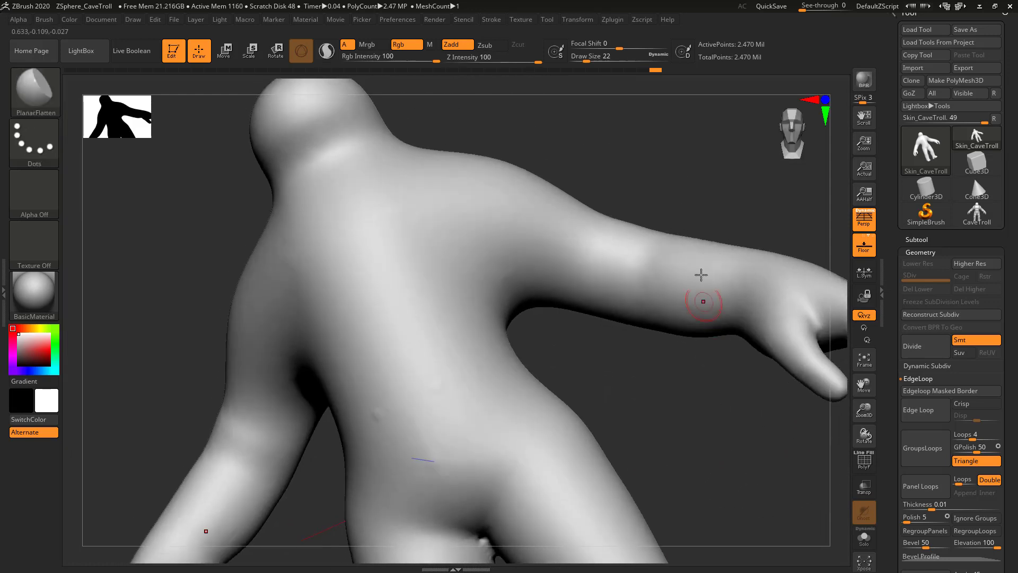
{"action": "mouse_move", "coordinate": [718, 209]}
{"action": "left_mouse_down"}
{"action": "mouse_move", "coordinate": [662, 219]}
{"action": "mouse_move", "coordinate": [700, 238]}
{"action": "mouse_move", "coordinate": [700, 212]}
{"action": "mouse_move", "coordinate": [674, 372]}
{"action": "mouse_move", "coordinate": [705, 408]}
{"action": "left_mouse_up"}
{"action": "mouse_move", "coordinate": [720, 435]}
{"action": "left_mouse_down"}
{"action": "mouse_move", "coordinate": [697, 446]}
{"action": "mouse_move", "coordinate": [725, 477]}
{"action": "mouse_move", "coordinate": [655, 472]}
{"action": "mouse_move", "coordinate": [635, 488]}
{"action": "mouse_move", "coordinate": [626, 472]}
{"action": "left_mouse_up"}
{"action": "left_click_drag", "start_coordinate": [577, 361], "coordinate": [619, 409]}
{"action": "left_click_drag", "start_coordinate": [638, 465], "coordinate": [683, 461]}
{"action": "left_click_drag", "start_coordinate": [548, 477], "coordinate": [578, 474]}
{"action": "left_click_drag", "start_coordinate": [554, 401], "coordinate": [600, 445]}
{"action": "mouse_move", "coordinate": [614, 493]}
{"action": "left_mouse_down"}
{"action": "mouse_move", "coordinate": [606, 474]}
{"action": "mouse_move", "coordinate": [630, 434]}
{"action": "mouse_move", "coordinate": [582, 508]}
{"action": "left_mouse_up"}
{"action": "left_click_drag", "start_coordinate": [636, 427], "coordinate": [639, 421]}
{"action": "mouse_move", "coordinate": [593, 474]}
{"action": "left_mouse_down"}
{"action": "mouse_move", "coordinate": [602, 404]}
{"action": "mouse_move", "coordinate": [580, 397]}
{"action": "mouse_move", "coordinate": [612, 438]}
{"action": "left_mouse_up"}
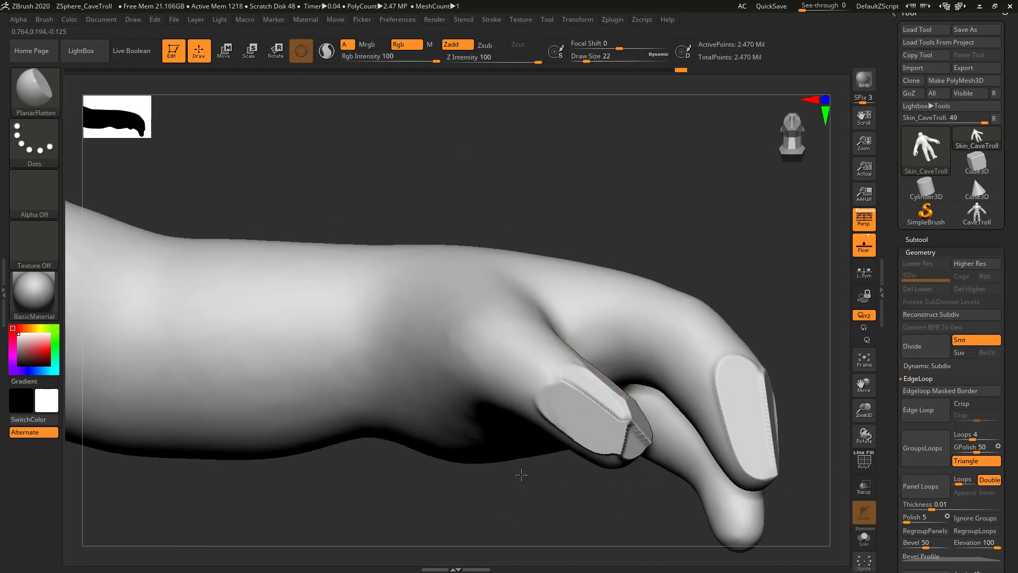
Step: Switch to the Planar brush and extend the flat facets along the thumb's side and back towards its base
{"action": "left_click_drag", "start_coordinate": [522, 475], "coordinate": [512, 455]}
{"action": "left_click", "coordinate": [35, 91]}
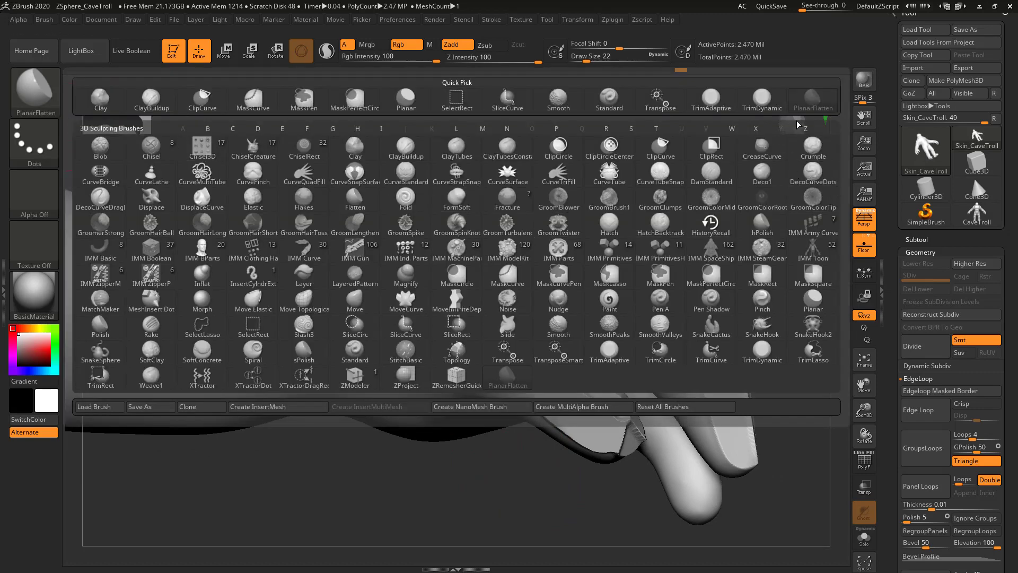
{"action": "key", "text": "p"}
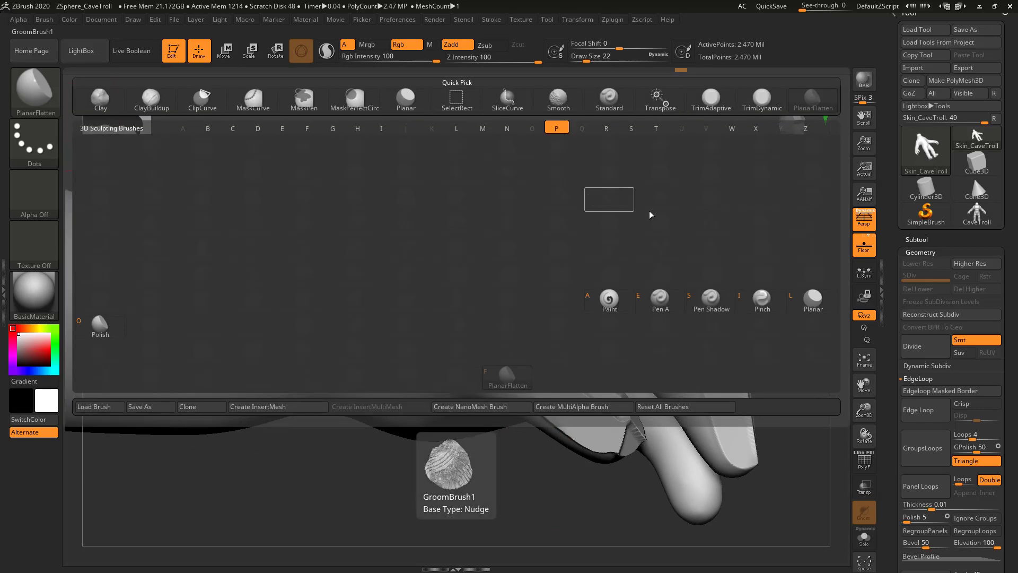
{"action": "left_click", "coordinate": [793, 289]}
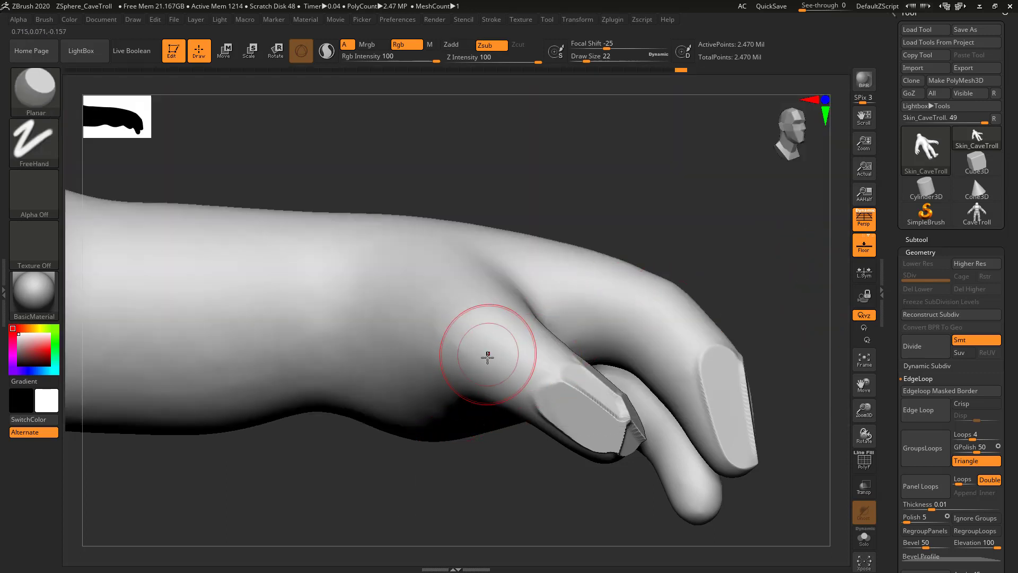
{"action": "mouse_move", "coordinate": [484, 444]}
{"action": "left_mouse_down"}
{"action": "mouse_move", "coordinate": [479, 409]}
{"action": "mouse_move", "coordinate": [480, 439]}
{"action": "left_mouse_up"}
{"action": "mouse_move", "coordinate": [684, 206]}
{"action": "left_mouse_down"}
{"action": "mouse_move", "coordinate": [559, 341]}
{"action": "mouse_move", "coordinate": [536, 389]}
{"action": "mouse_move", "coordinate": [529, 377]}
{"action": "mouse_move", "coordinate": [548, 386]}
{"action": "left_mouse_up"}
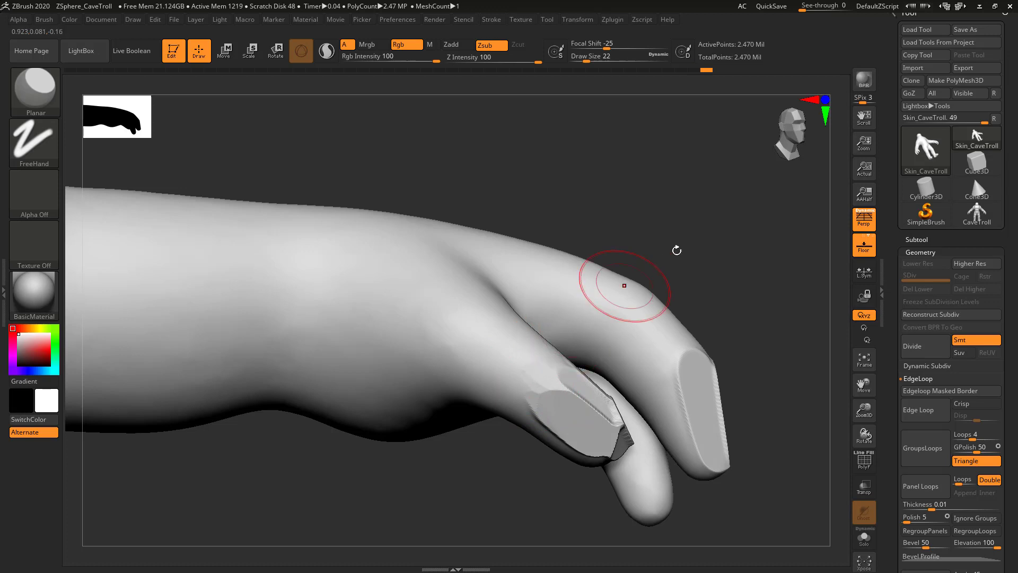
{"action": "mouse_move", "coordinate": [676, 250]}
{"action": "left_mouse_down"}
{"action": "mouse_move", "coordinate": [597, 260]}
{"action": "mouse_move", "coordinate": [578, 287]}
{"action": "left_mouse_up"}
{"action": "mouse_move", "coordinate": [546, 368]}
{"action": "left_mouse_down"}
{"action": "mouse_move", "coordinate": [619, 415]}
{"action": "mouse_move", "coordinate": [590, 387]}
{"action": "left_mouse_up"}
{"action": "mouse_move", "coordinate": [566, 440]}
{"action": "left_mouse_down"}
{"action": "mouse_move", "coordinate": [569, 457]}
{"action": "mouse_move", "coordinate": [599, 396]}
{"action": "left_mouse_up"}
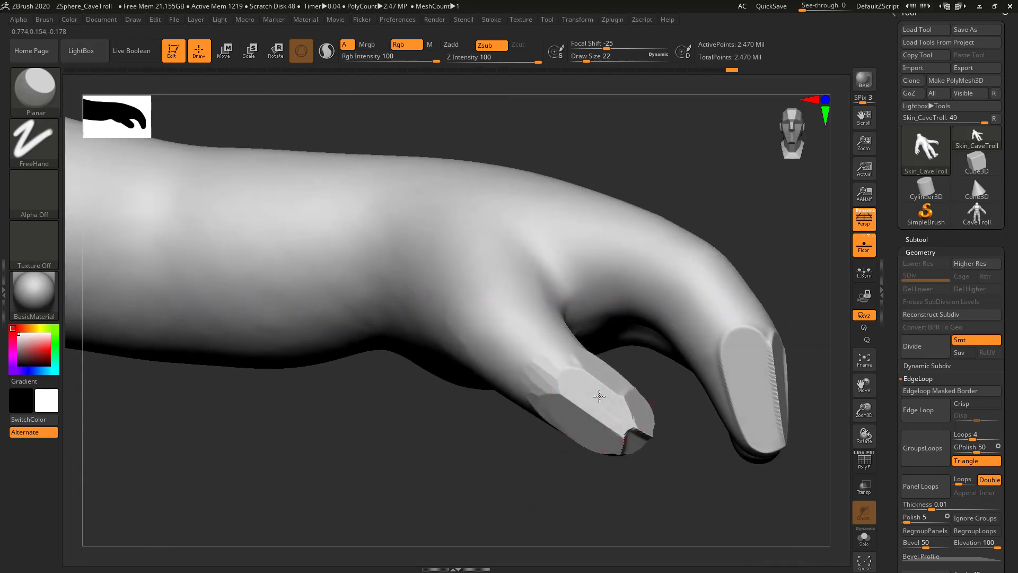
Step: Trim the thumb's end facet and even out the adjoining side facet with the Planar brush
{"action": "left_click_drag", "start_coordinate": [708, 228], "coordinate": [539, 401]}
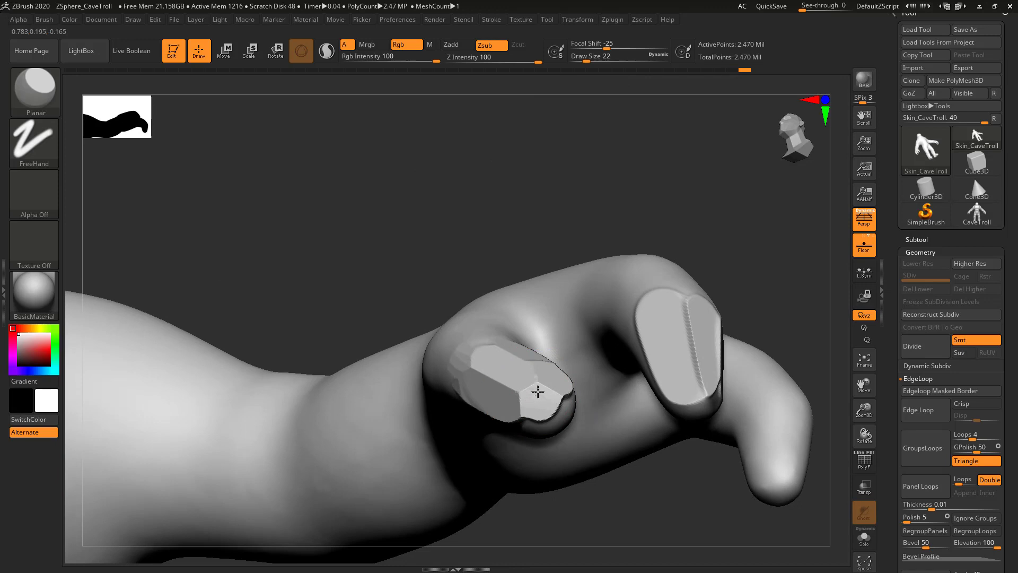
{"action": "left_click_drag", "start_coordinate": [529, 397], "coordinate": [530, 389]}
{"action": "left_click_drag", "start_coordinate": [635, 193], "coordinate": [594, 334]}
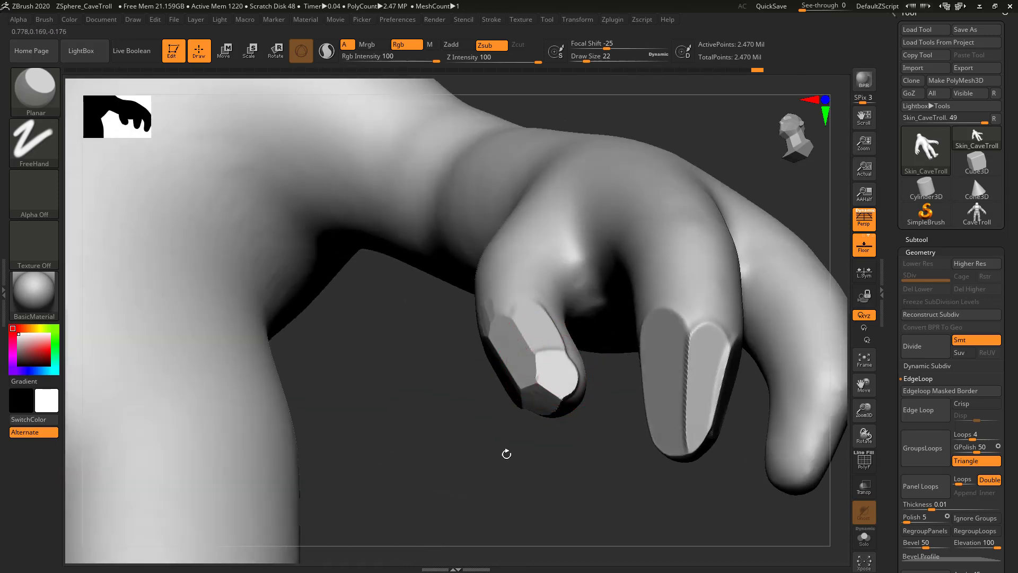
{"action": "left_click_drag", "start_coordinate": [507, 454], "coordinate": [538, 397]}
{"action": "left_click_drag", "start_coordinate": [490, 481], "coordinate": [510, 389]}
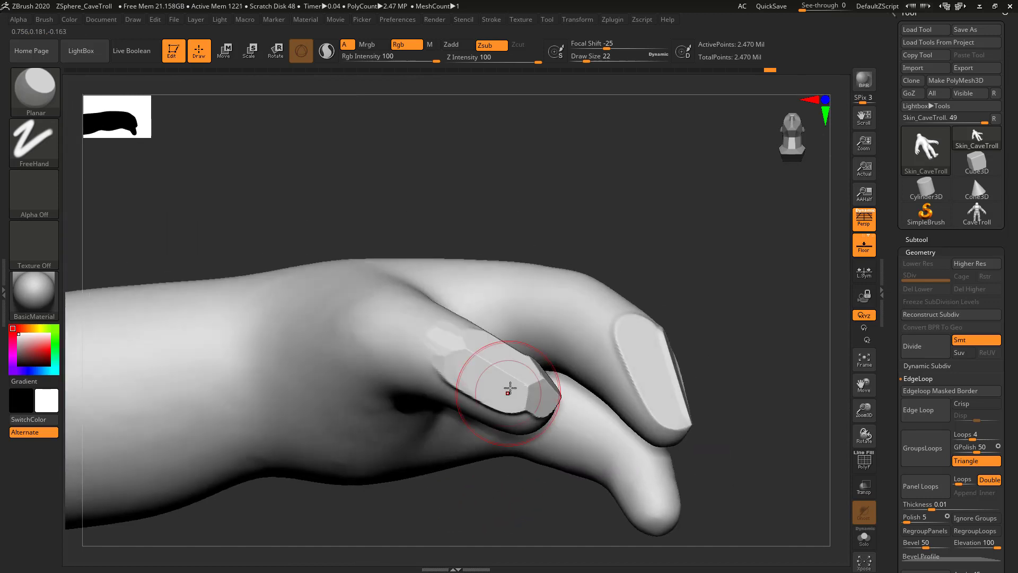
Step: Plane the lower side of the thumb towards its tip with the Planar brush and undo the last stroke
{"action": "left_click_drag", "start_coordinate": [451, 439], "coordinate": [443, 386]}
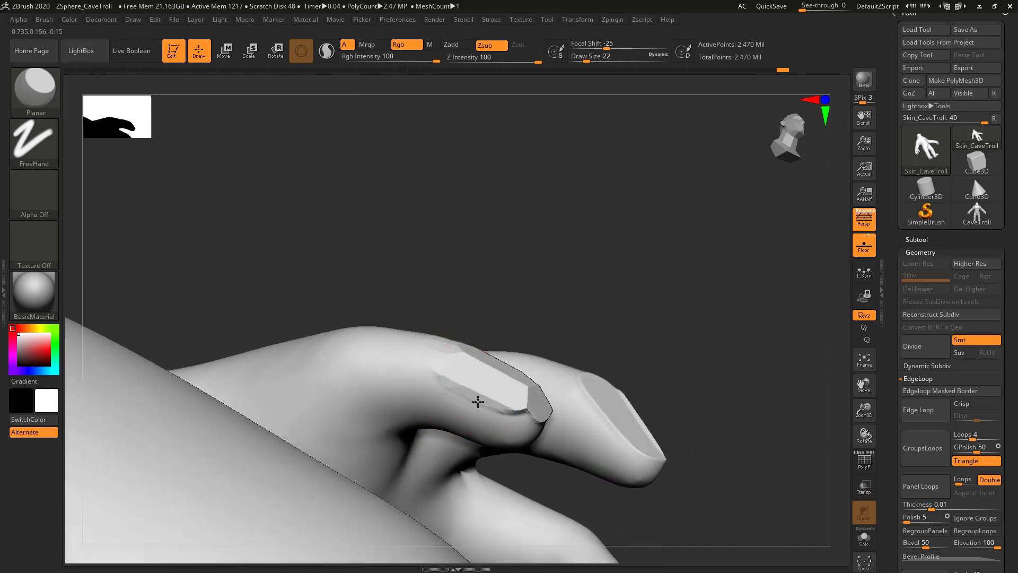
{"action": "left_click_drag", "start_coordinate": [496, 405], "coordinate": [525, 419]}
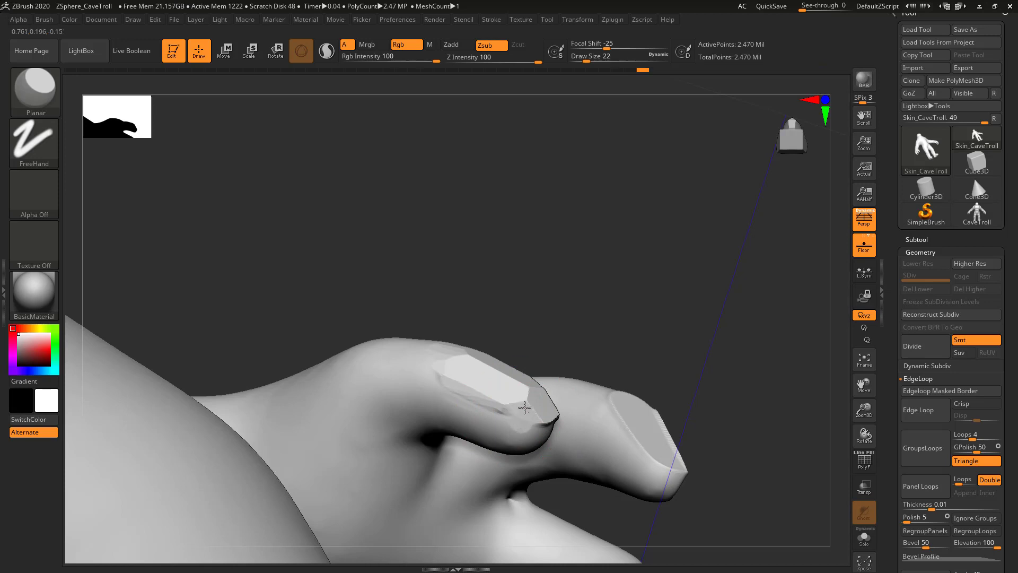
{"action": "mouse_move", "coordinate": [643, 283]}
{"action": "left_mouse_down"}
{"action": "mouse_move", "coordinate": [607, 307]}
{"action": "mouse_move", "coordinate": [666, 221]}
{"action": "mouse_move", "coordinate": [684, 230]}
{"action": "mouse_move", "coordinate": [545, 359]}
{"action": "mouse_move", "coordinate": [555, 284]}
{"action": "mouse_move", "coordinate": [603, 228]}
{"action": "mouse_move", "coordinate": [689, 177]}
{"action": "left_mouse_up"}
{"action": "mouse_move", "coordinate": [439, 498]}
{"action": "left_mouse_down"}
{"action": "mouse_move", "coordinate": [466, 472]}
{"action": "mouse_move", "coordinate": [434, 485]}
{"action": "mouse_move", "coordinate": [440, 478]}
{"action": "left_mouse_up"}
{"action": "key", "text": "ctrl+z"}
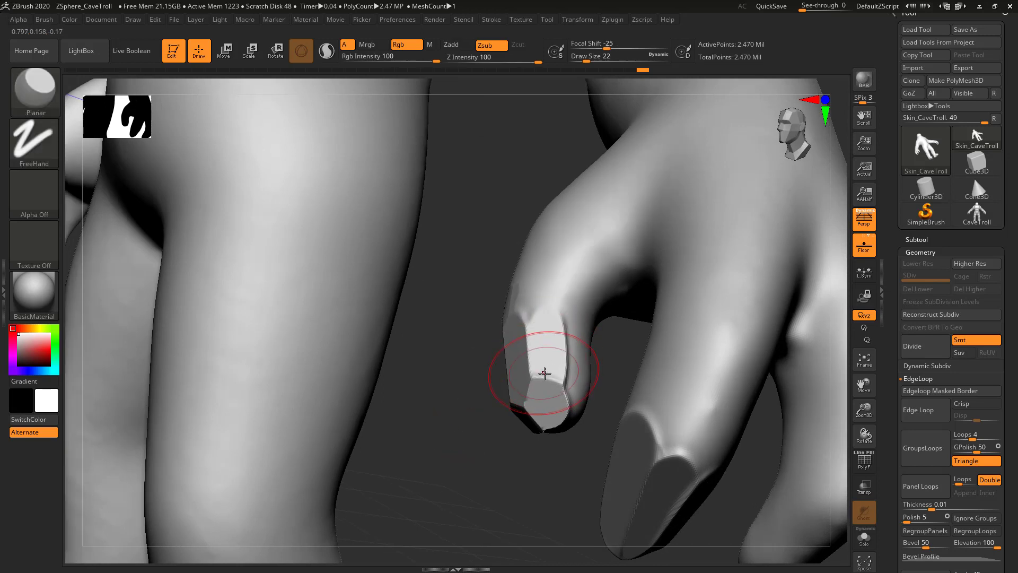
Step: Extend the facet on the thumb's back up over the knuckle with the Planar brush and even its tip end
{"action": "left_click_drag", "start_coordinate": [545, 373], "coordinate": [547, 347]}
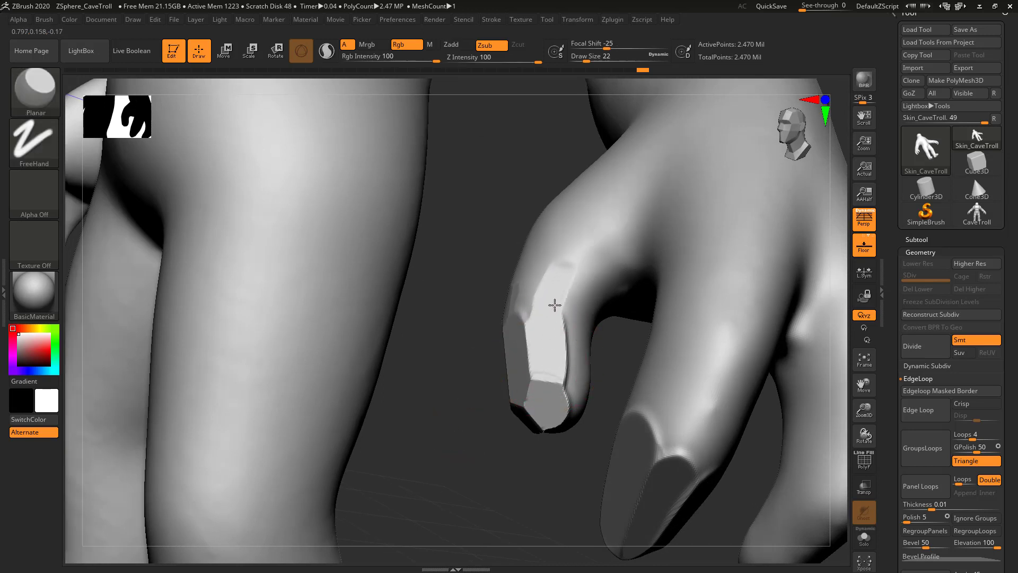
{"action": "left_click_drag", "start_coordinate": [452, 450], "coordinate": [457, 419]}
{"action": "left_click_drag", "start_coordinate": [545, 364], "coordinate": [543, 377]}
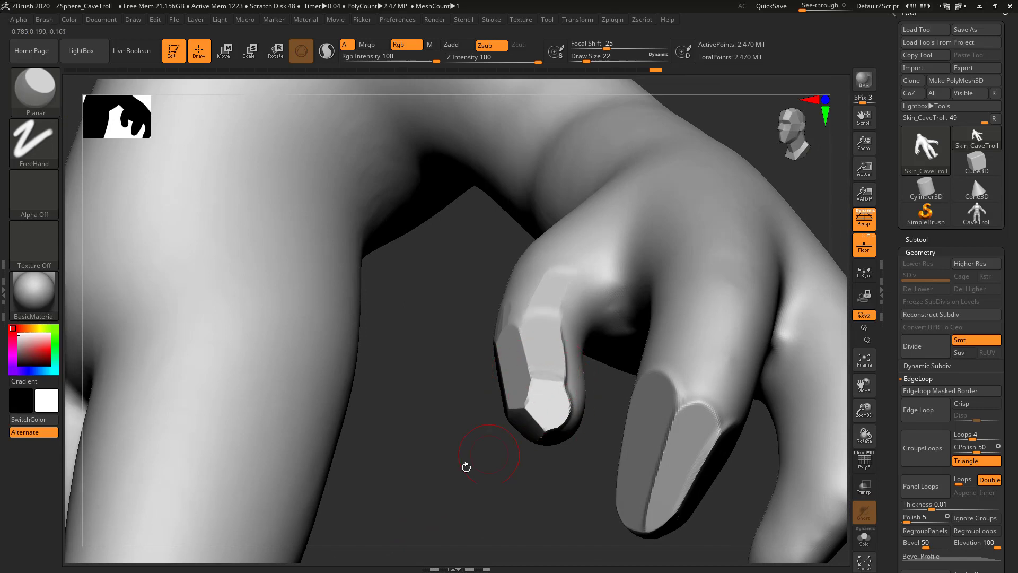
Step: Flatten the middle finger's thumb-side tip facet along its length with the Planar brush
{"action": "left_click_drag", "start_coordinate": [466, 467], "coordinate": [727, 218]}
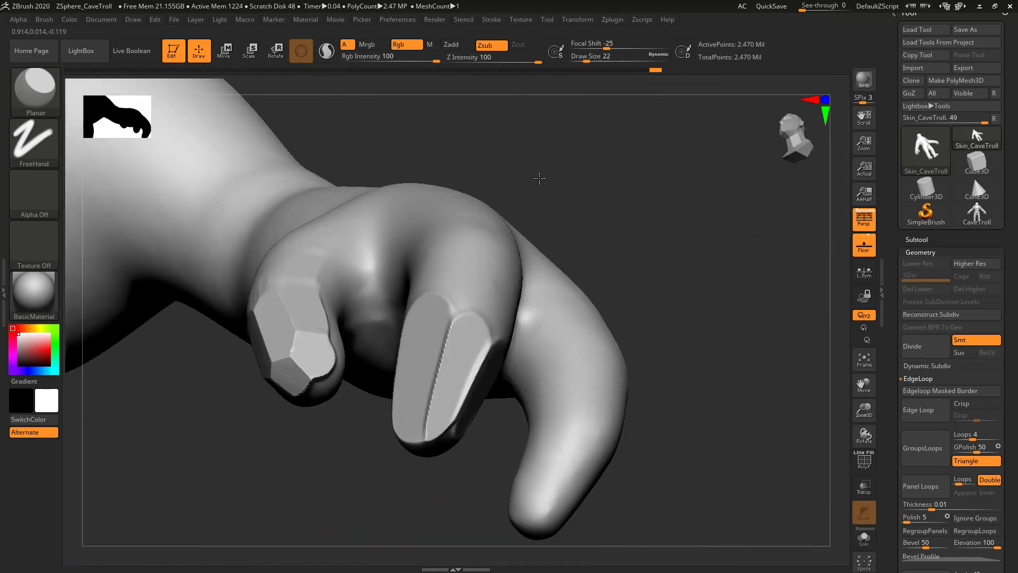
{"action": "left_click_drag", "start_coordinate": [539, 179], "coordinate": [630, 240]}
{"action": "left_click_drag", "start_coordinate": [395, 332], "coordinate": [380, 352]}
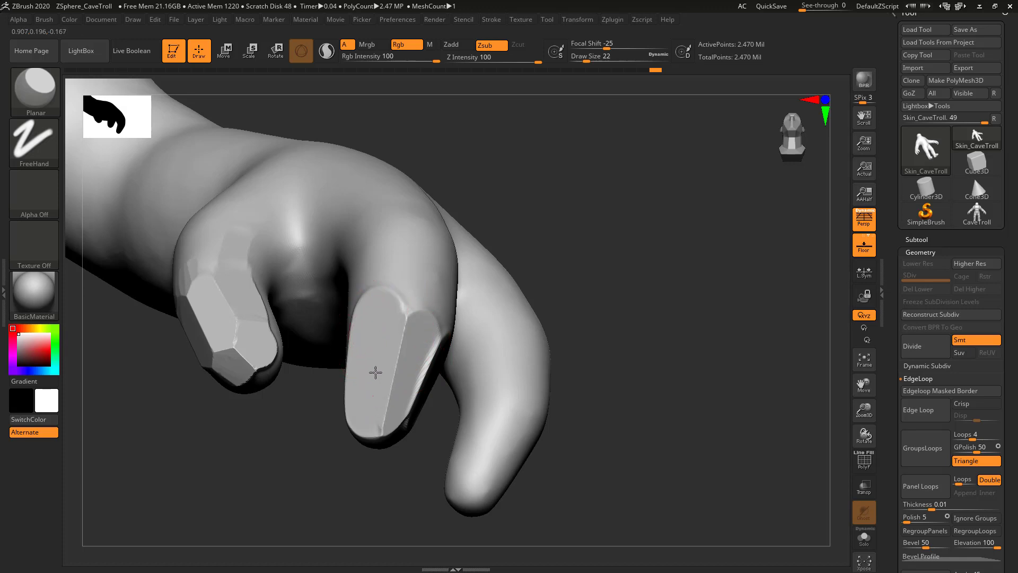
{"action": "left_click_drag", "start_coordinate": [377, 431], "coordinate": [375, 401]}
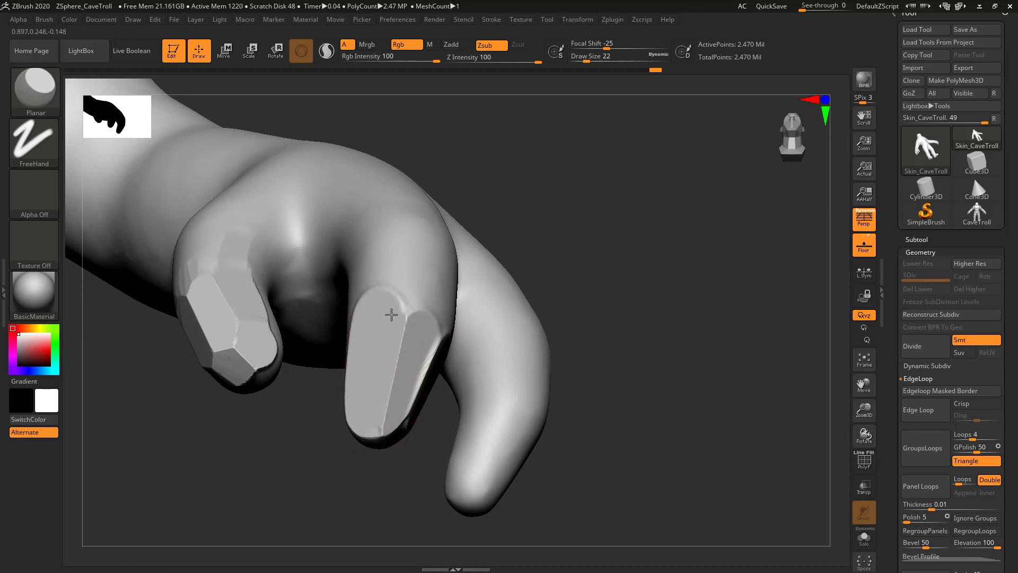
Step: Trim the middle fingertip's front and outer facets and their knuckle ends with the Planar brush
{"action": "left_click_drag", "start_coordinate": [563, 266], "coordinate": [454, 307]}
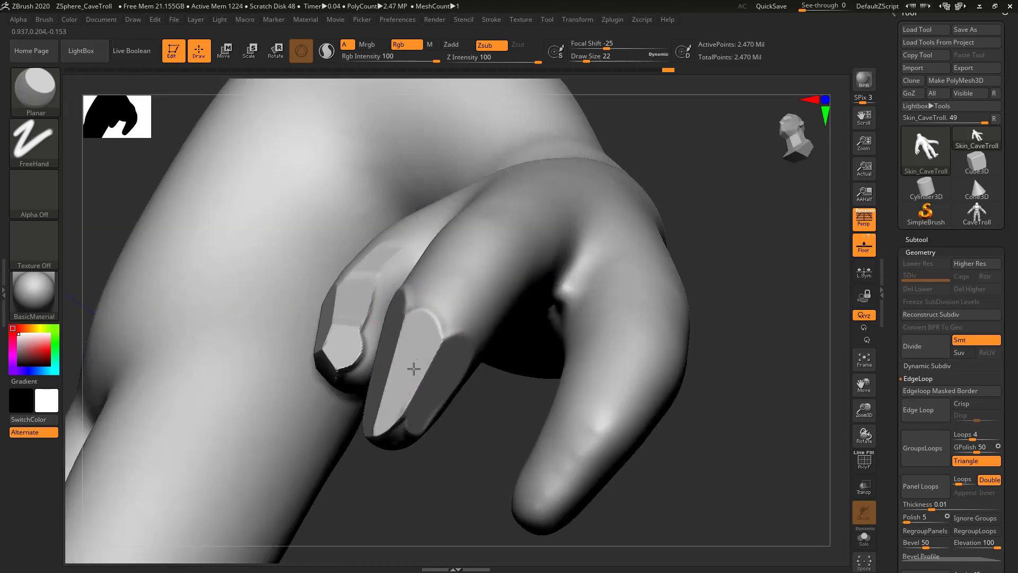
{"action": "left_click_drag", "start_coordinate": [707, 186], "coordinate": [695, 159]}
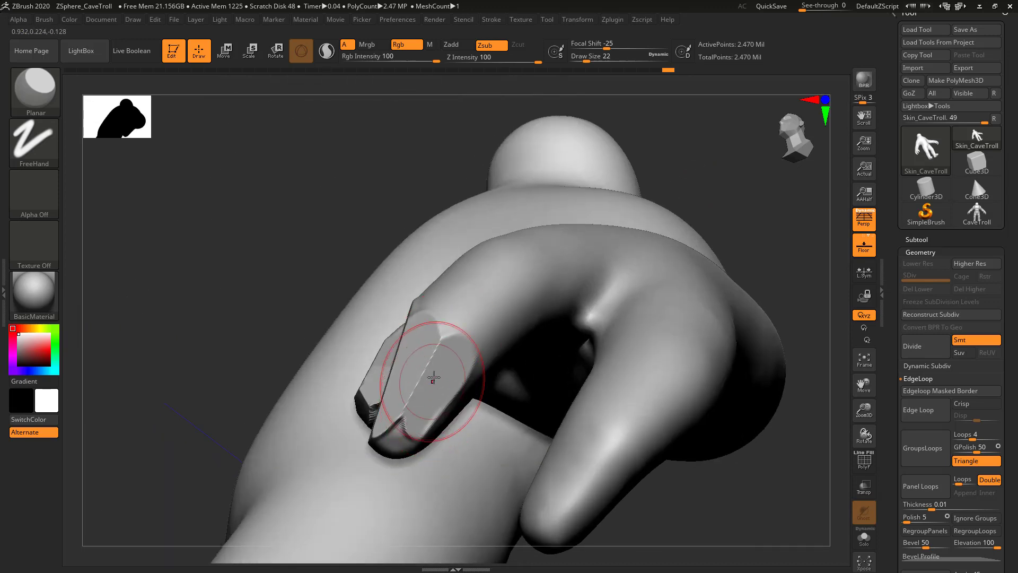
{"action": "left_click_drag", "start_coordinate": [411, 426], "coordinate": [460, 345]}
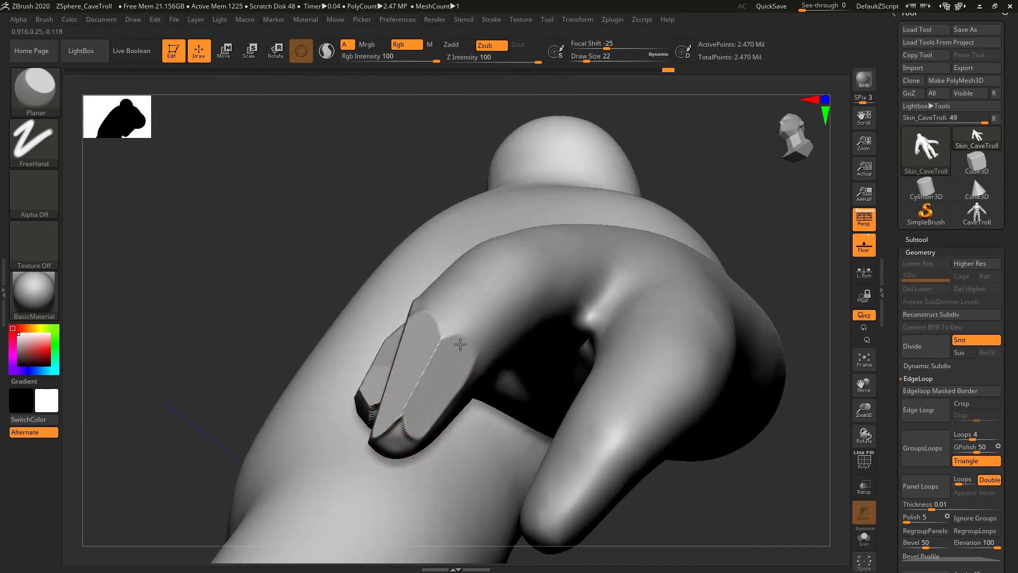
{"action": "mouse_move", "coordinate": [222, 361]}
{"action": "left_mouse_down"}
{"action": "mouse_move", "coordinate": [236, 336]}
{"action": "mouse_move", "coordinate": [275, 318]}
{"action": "mouse_move", "coordinate": [289, 326]}
{"action": "left_mouse_up"}
{"action": "left_click_drag", "start_coordinate": [481, 317], "coordinate": [531, 339]}
{"action": "left_click_drag", "start_coordinate": [454, 273], "coordinate": [389, 358]}
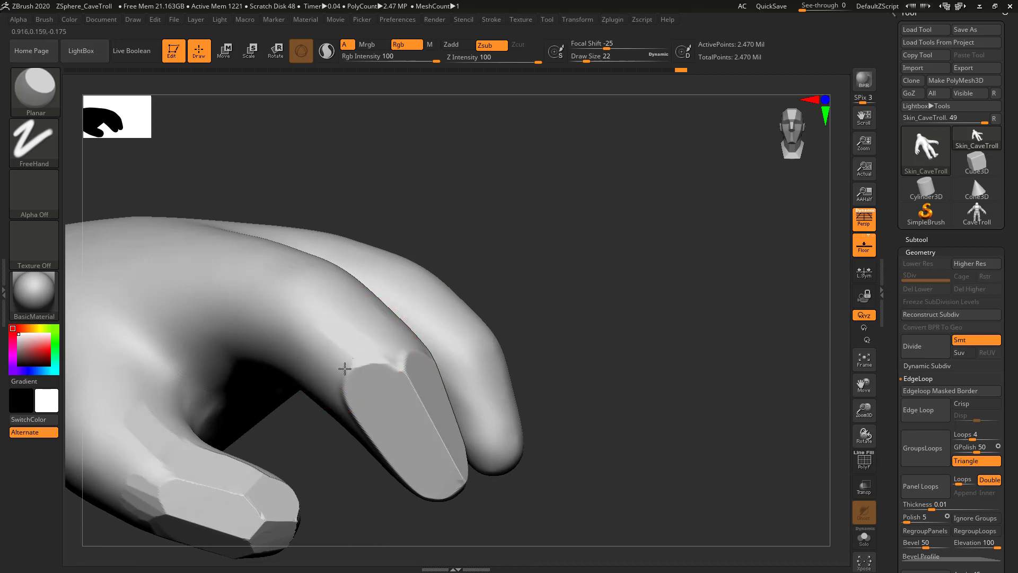
Step: Switch to the Polish brush
{"action": "mouse_move", "coordinate": [620, 357]}
{"action": "left_mouse_down"}
{"action": "mouse_move", "coordinate": [643, 350]}
{"action": "mouse_move", "coordinate": [641, 282]}
{"action": "mouse_move", "coordinate": [582, 270]}
{"action": "mouse_move", "coordinate": [616, 298]}
{"action": "mouse_move", "coordinate": [577, 291]}
{"action": "left_mouse_up"}
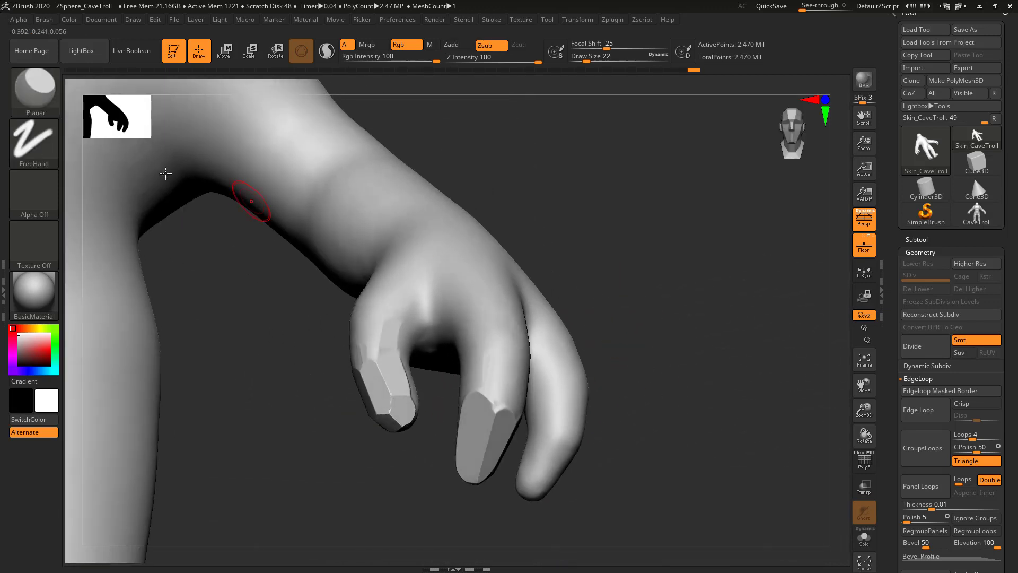
{"action": "left_click", "coordinate": [29, 97]}
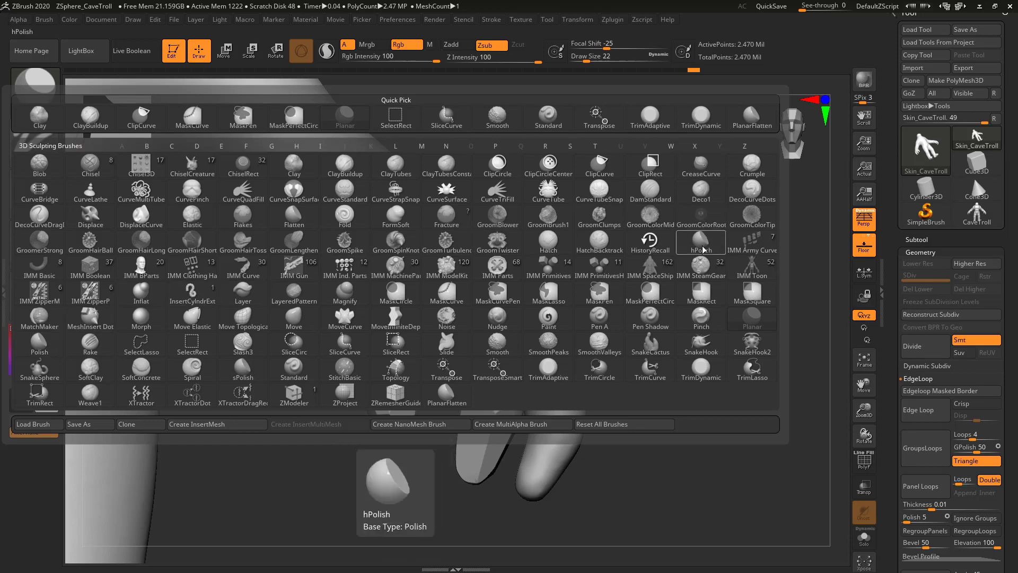
{"action": "left_click", "coordinate": [39, 345]}
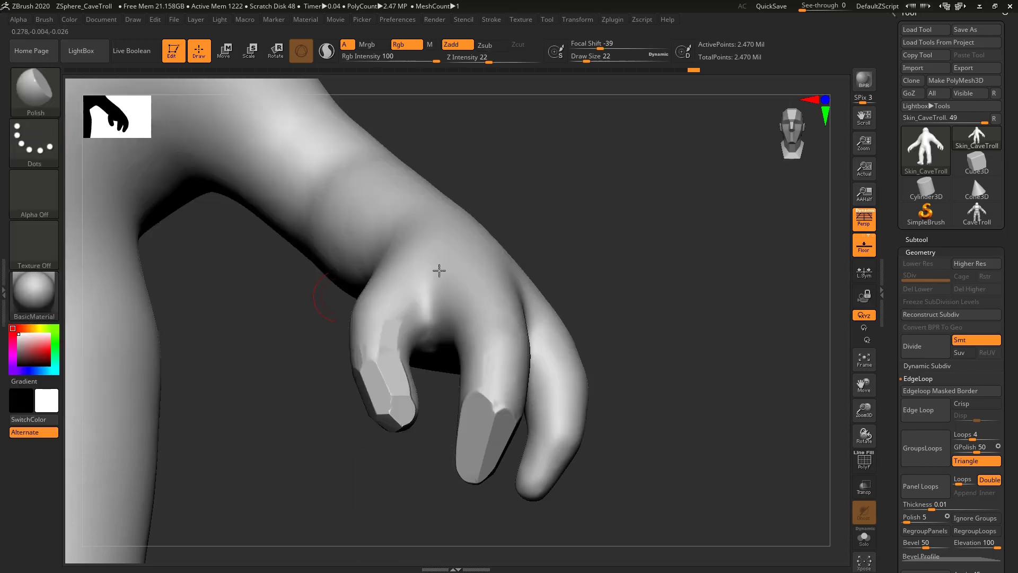
Step: Polish a plane on the back of the middle finger above its tip facets, undoing the first stroke
{"action": "mouse_move", "coordinate": [659, 270]}
{"action": "left_mouse_down"}
{"action": "mouse_move", "coordinate": [648, 259]}
{"action": "mouse_move", "coordinate": [647, 334]}
{"action": "left_mouse_up"}
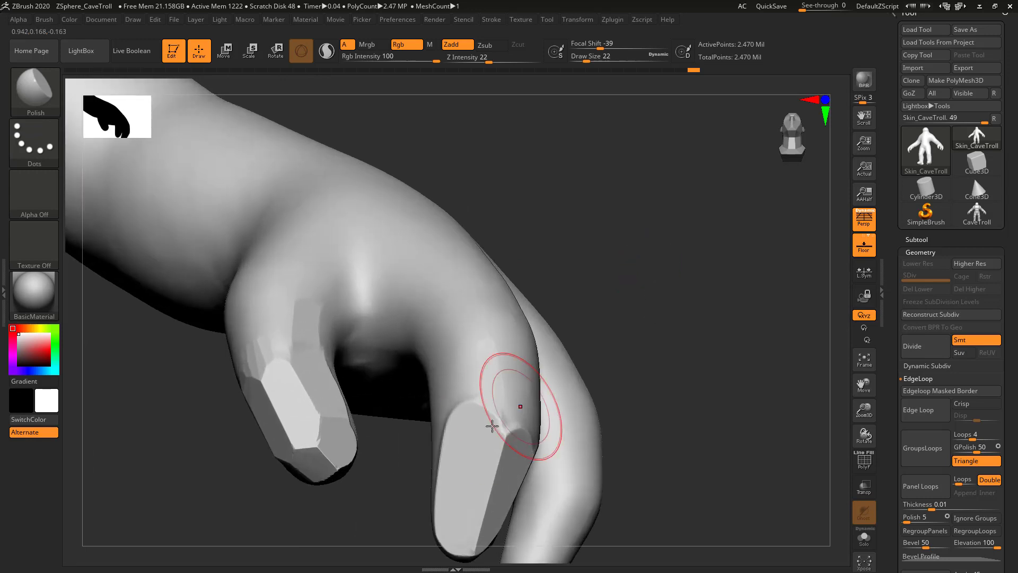
{"action": "mouse_move", "coordinate": [489, 382]}
{"action": "left_mouse_down"}
{"action": "mouse_move", "coordinate": [472, 452]}
{"action": "mouse_move", "coordinate": [489, 416]}
{"action": "left_mouse_up"}
{"action": "key", "text": "ctrl+z"}
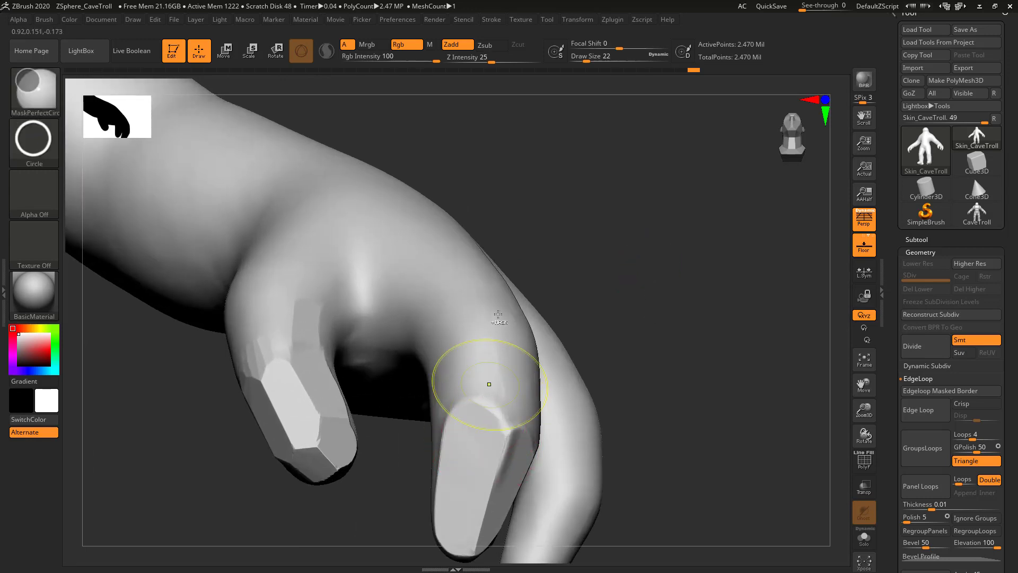
{"action": "left_click_drag", "start_coordinate": [579, 271], "coordinate": [619, 264]}
{"action": "mouse_move", "coordinate": [468, 346]}
{"action": "left_mouse_down"}
{"action": "mouse_move", "coordinate": [476, 370]}
{"action": "mouse_move", "coordinate": [472, 353]}
{"action": "left_mouse_up"}
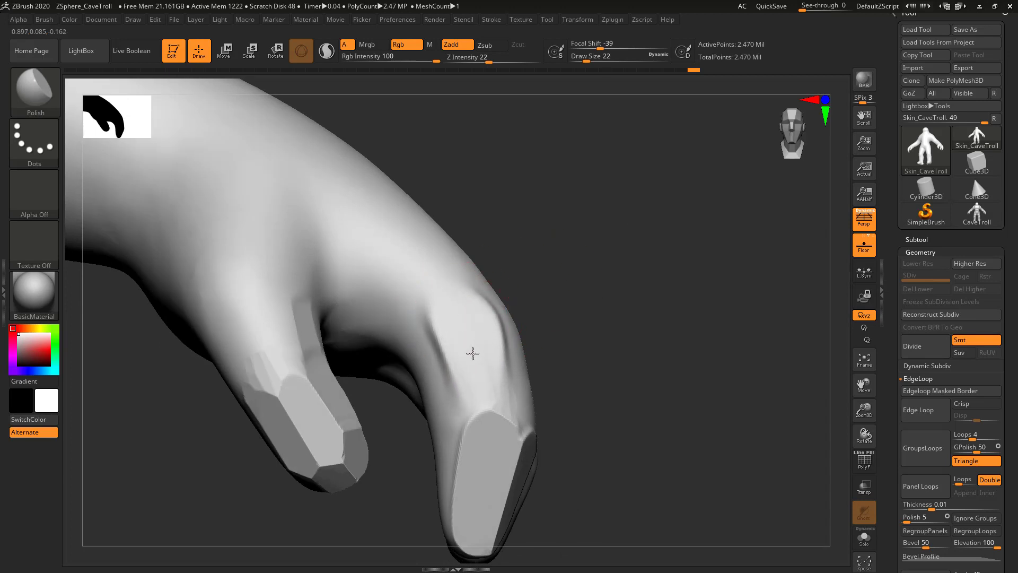
Step: Polish long planes along the outer and thumb sides of the middle finger between its knuckle and tip facets
{"action": "mouse_move", "coordinate": [613, 275]}
{"action": "left_mouse_down"}
{"action": "mouse_move", "coordinate": [541, 318]}
{"action": "mouse_move", "coordinate": [511, 354]}
{"action": "mouse_move", "coordinate": [520, 295]}
{"action": "mouse_move", "coordinate": [513, 330]}
{"action": "left_mouse_up"}
{"action": "left_click_drag", "start_coordinate": [765, 238], "coordinate": [587, 311]}
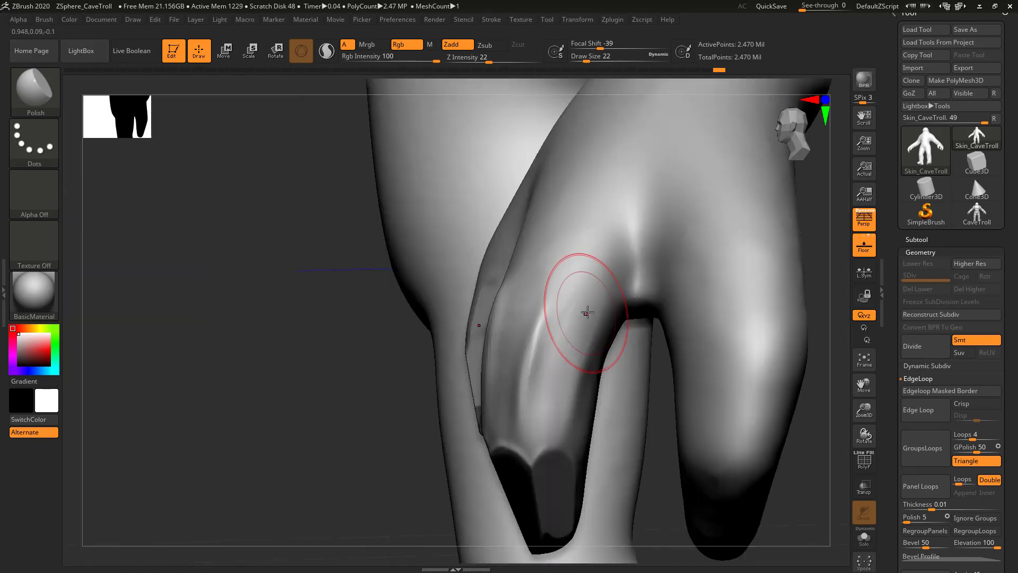
{"action": "mouse_move", "coordinate": [530, 444]}
{"action": "left_mouse_down"}
{"action": "mouse_move", "coordinate": [344, 425]}
{"action": "mouse_move", "coordinate": [536, 359]}
{"action": "left_mouse_up"}
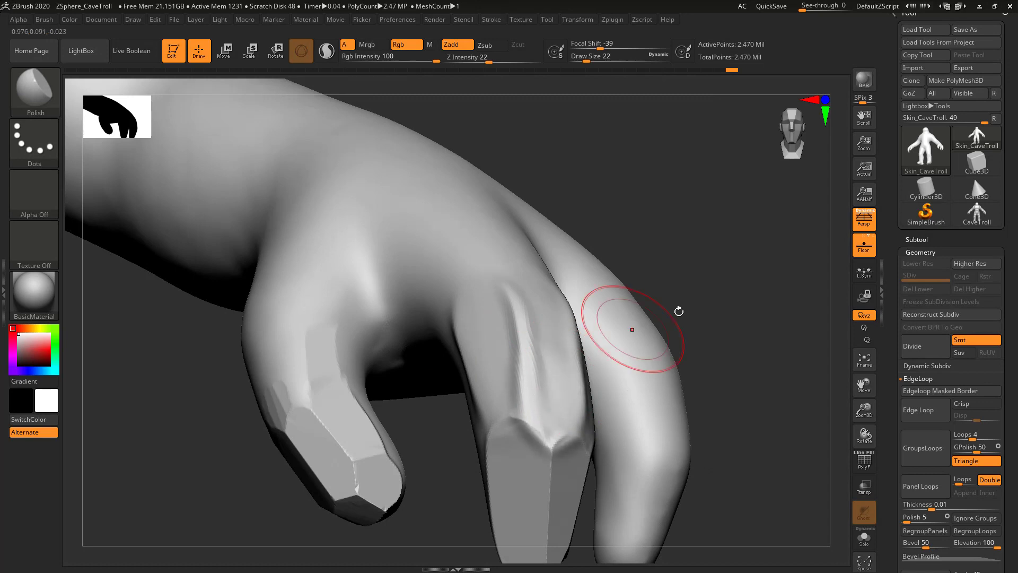
{"action": "mouse_move", "coordinate": [750, 303]}
{"action": "left_mouse_down"}
{"action": "mouse_move", "coordinate": [748, 273]}
{"action": "mouse_move", "coordinate": [748, 313]}
{"action": "mouse_move", "coordinate": [513, 334]}
{"action": "left_mouse_up"}
{"action": "left_click_drag", "start_coordinate": [441, 362], "coordinate": [447, 366]}
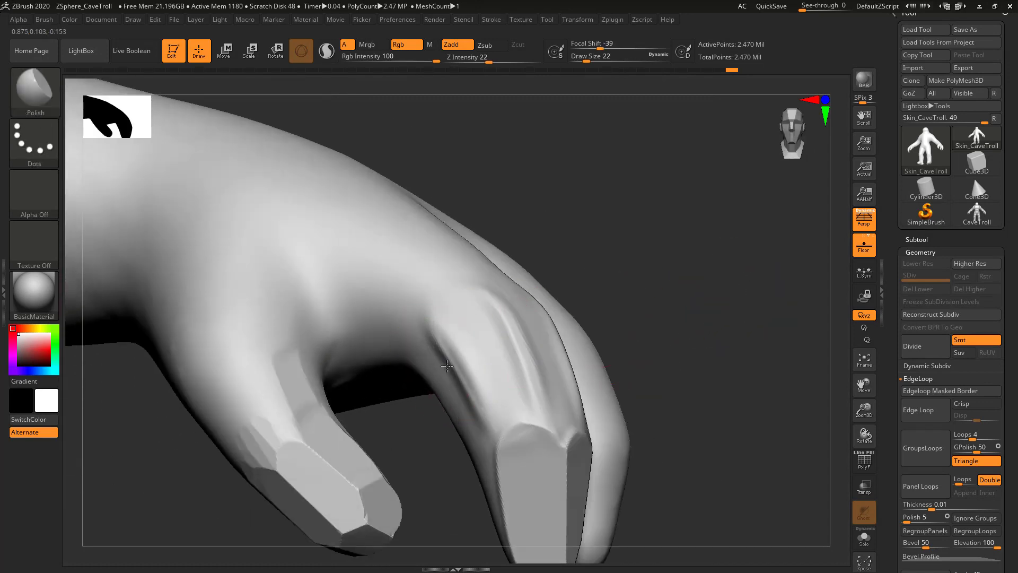
{"action": "left_click_drag", "start_coordinate": [698, 329], "coordinate": [645, 296], "text": "alt"}
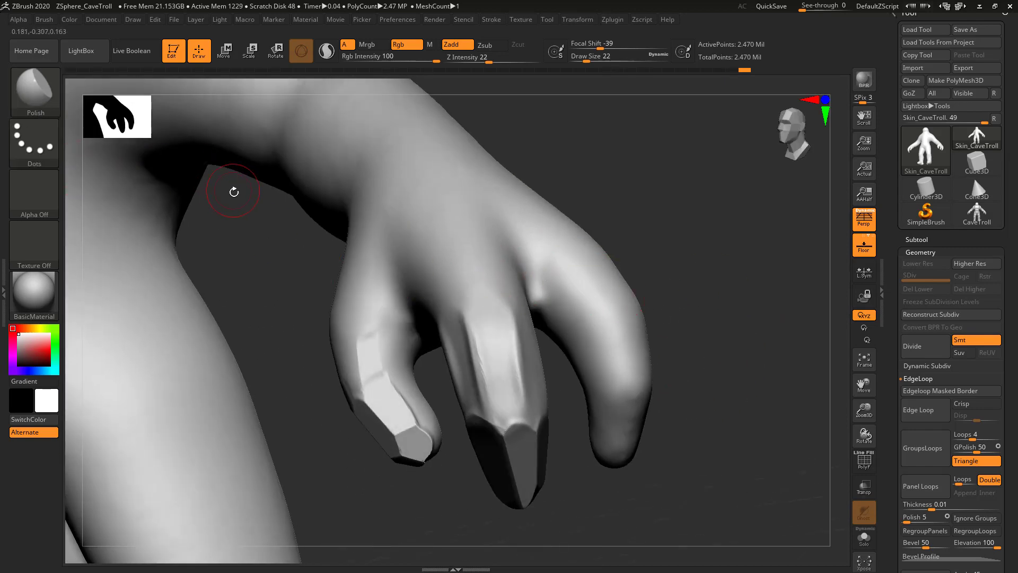
Step: Flatten the long plane on the back of the middle finger above its tip facets with the hPolish brush
{"action": "key", "text": "b"}
{"action": "left_click", "coordinate": [702, 362]}
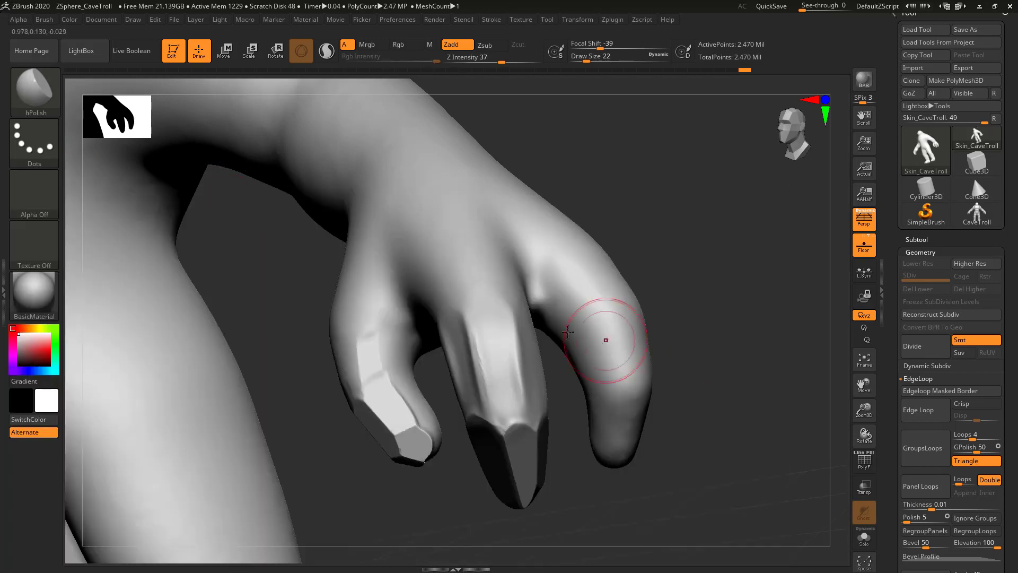
{"action": "mouse_move", "coordinate": [488, 348]}
{"action": "left_mouse_down"}
{"action": "mouse_move", "coordinate": [497, 393]}
{"action": "mouse_move", "coordinate": [491, 325]}
{"action": "mouse_move", "coordinate": [498, 396]}
{"action": "mouse_move", "coordinate": [498, 350]}
{"action": "left_mouse_up"}
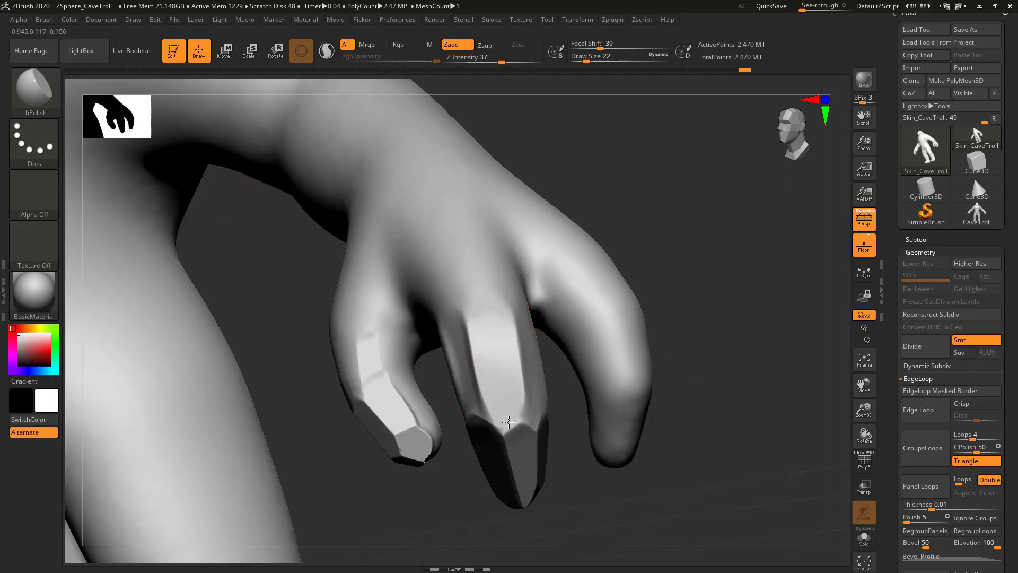
{"action": "left_click_drag", "start_coordinate": [508, 423], "coordinate": [507, 415]}
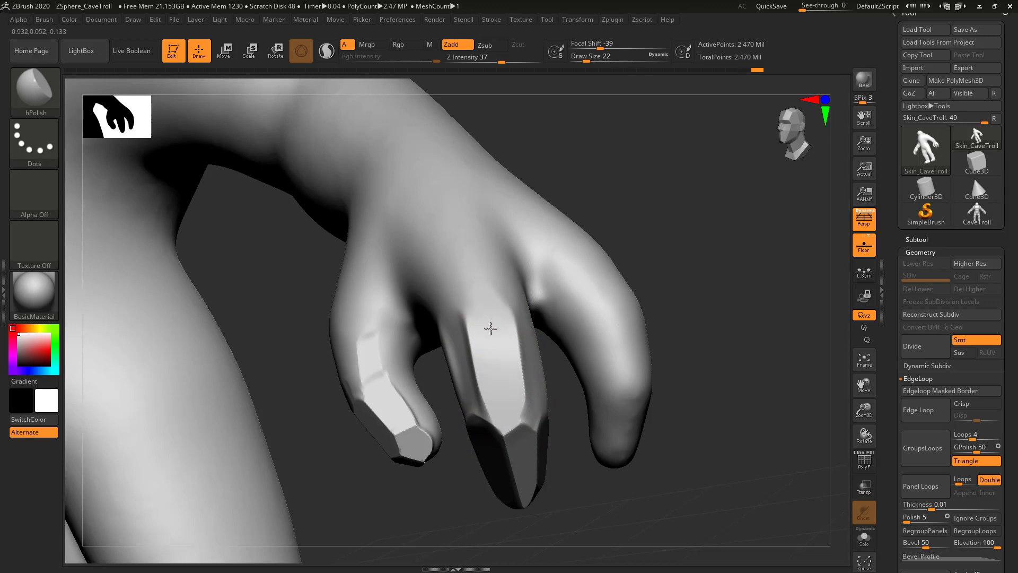
{"action": "left_click_drag", "start_coordinate": [489, 303], "coordinate": [505, 413]}
{"action": "left_click_drag", "start_coordinate": [494, 316], "coordinate": [505, 418]}
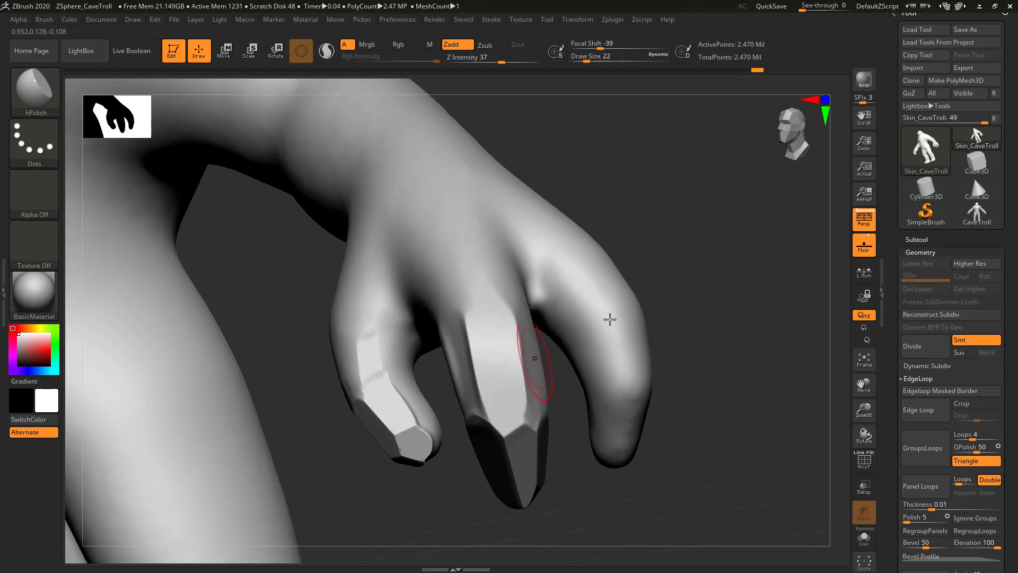
Step: Flatten the long thumb-side plane of the middle finger with hPolish and clean up its knuckle corner above the tip facets
{"action": "mouse_move", "coordinate": [806, 289]}
{"action": "left_mouse_down"}
{"action": "mouse_move", "coordinate": [747, 280]}
{"action": "mouse_move", "coordinate": [691, 240]}
{"action": "mouse_move", "coordinate": [720, 277]}
{"action": "mouse_move", "coordinate": [684, 277]}
{"action": "left_mouse_up"}
{"action": "left_click_drag", "start_coordinate": [440, 271], "coordinate": [440, 268]}
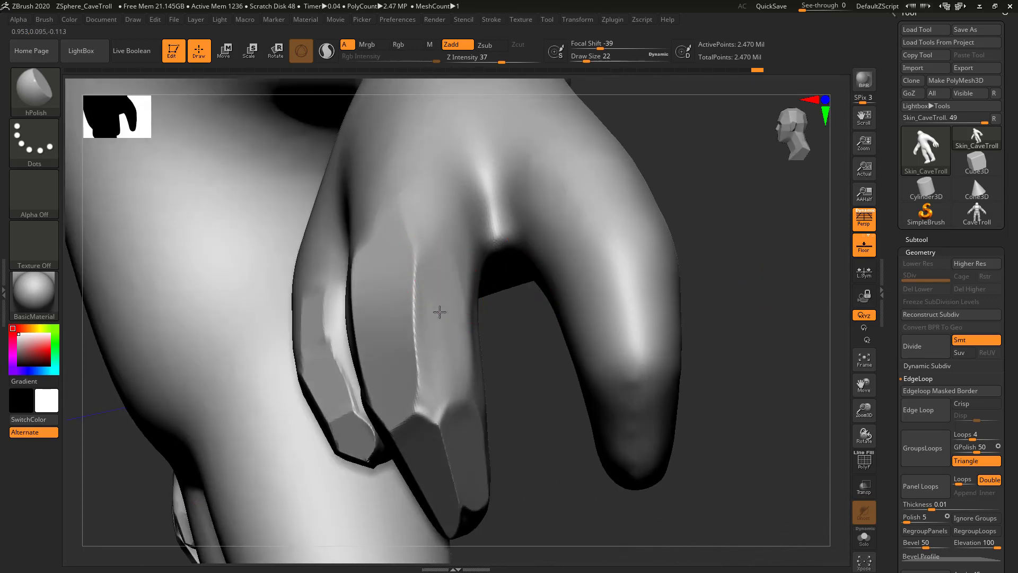
{"action": "left_click_drag", "start_coordinate": [446, 389], "coordinate": [444, 249]}
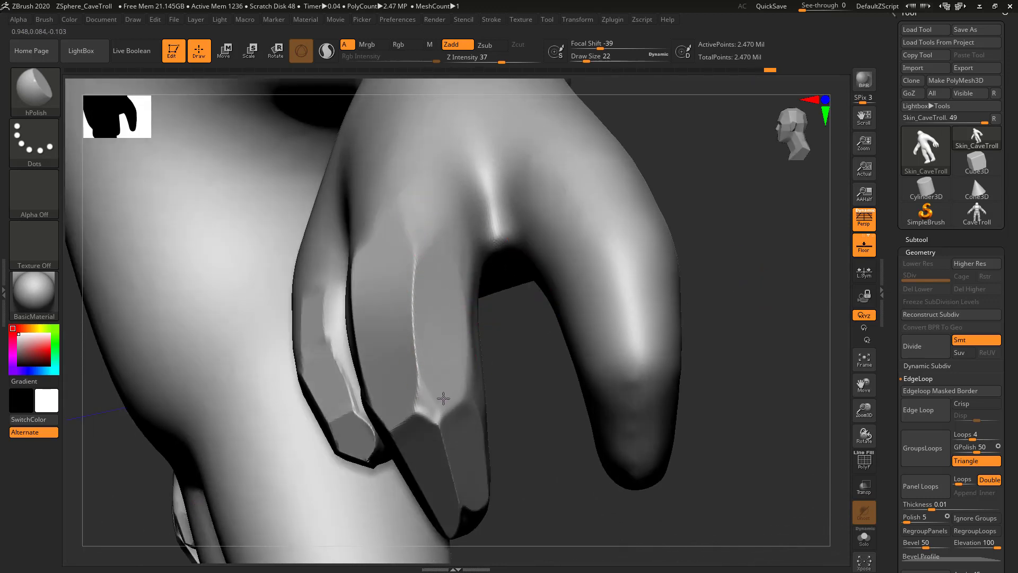
{"action": "left_click_drag", "start_coordinate": [443, 398], "coordinate": [444, 391]}
{"action": "left_click_drag", "start_coordinate": [448, 206], "coordinate": [441, 381]}
{"action": "left_click_drag", "start_coordinate": [409, 348], "coordinate": [403, 366]}
{"action": "left_click_drag", "start_coordinate": [414, 414], "coordinate": [436, 404]}
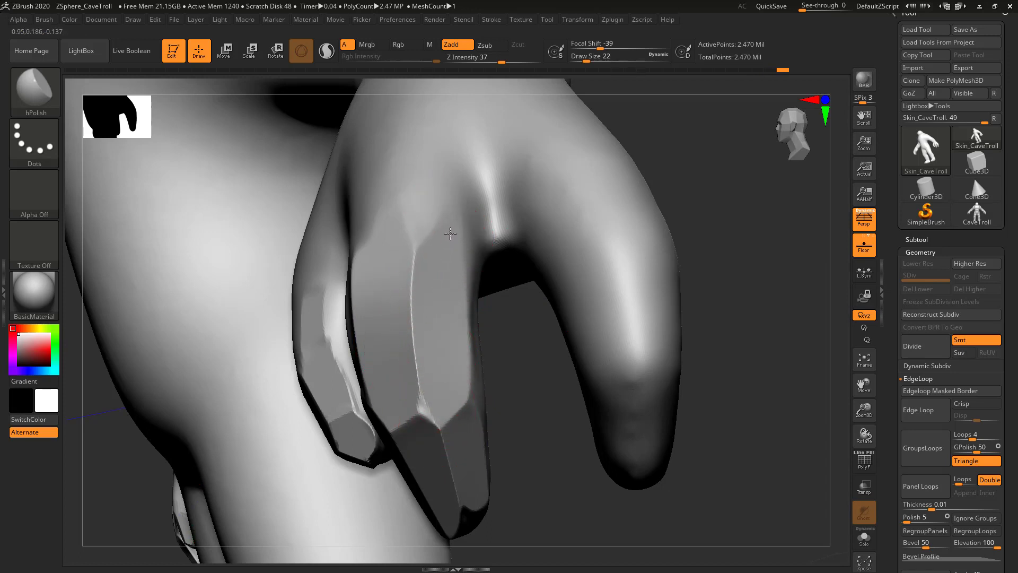
Step: Polish the middle finger's outer side plane flat and even out the adjoining back plane near the finger's base
{"action": "left_click_drag", "start_coordinate": [751, 217], "coordinate": [575, 260]}
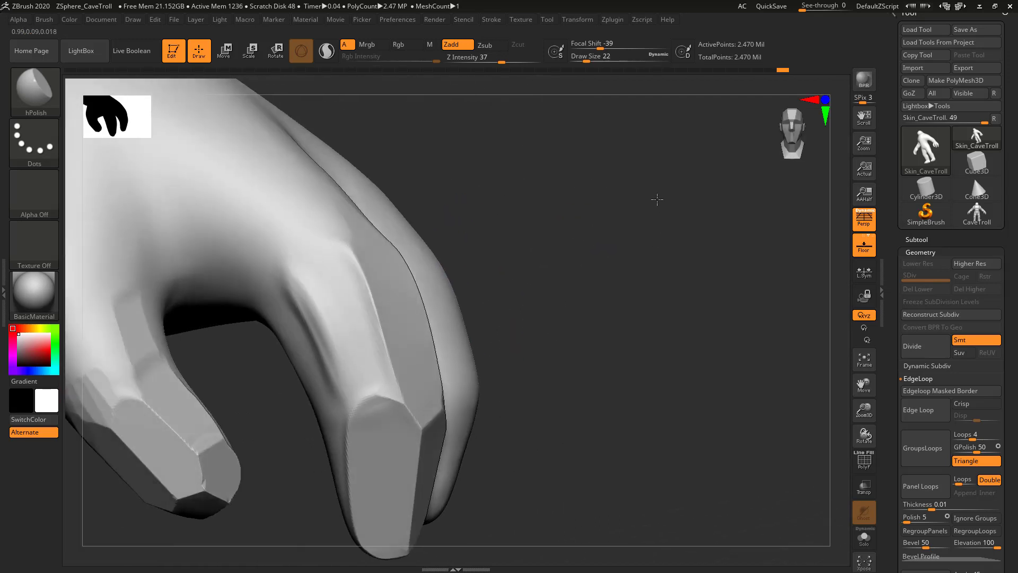
{"action": "left_click_drag", "start_coordinate": [657, 199], "coordinate": [670, 201]}
{"action": "mouse_move", "coordinate": [309, 280]}
{"action": "left_mouse_down"}
{"action": "mouse_move", "coordinate": [359, 357]}
{"action": "mouse_move", "coordinate": [325, 243]}
{"action": "left_mouse_up"}
{"action": "left_click_drag", "start_coordinate": [572, 257], "coordinate": [530, 252]}
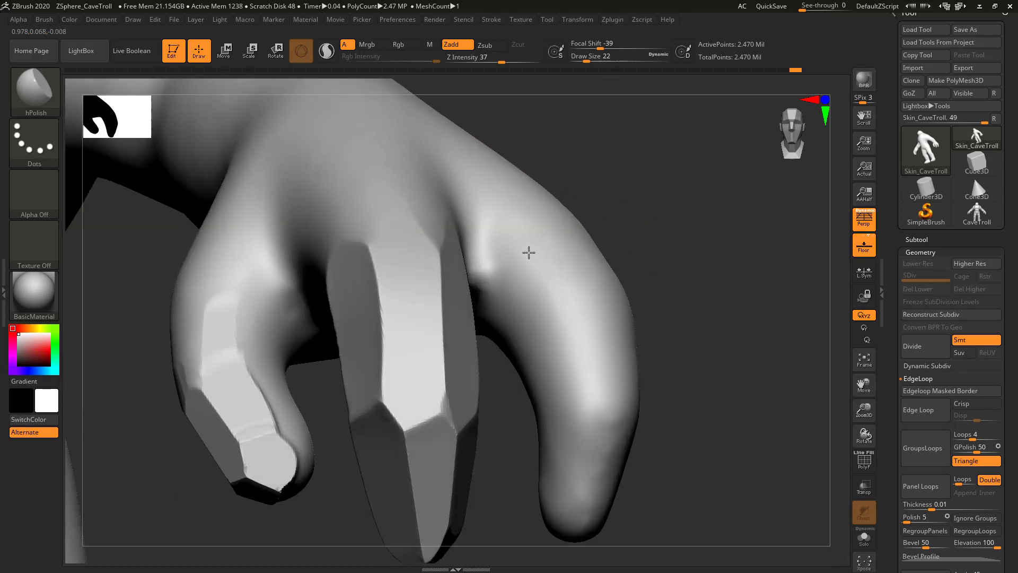
{"action": "left_click_drag", "start_coordinate": [401, 276], "coordinate": [398, 262]}
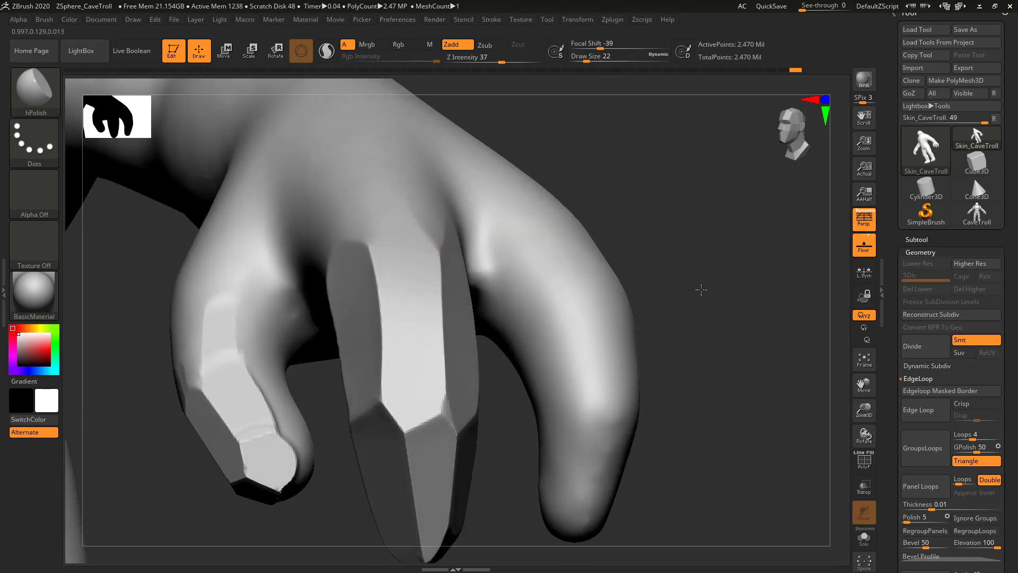
Step: Polish a palm-side plane below the middle finger's thumb-side plane with hPolish at draw size 14
{"action": "left_click_drag", "start_coordinate": [703, 288], "coordinate": [626, 304]}
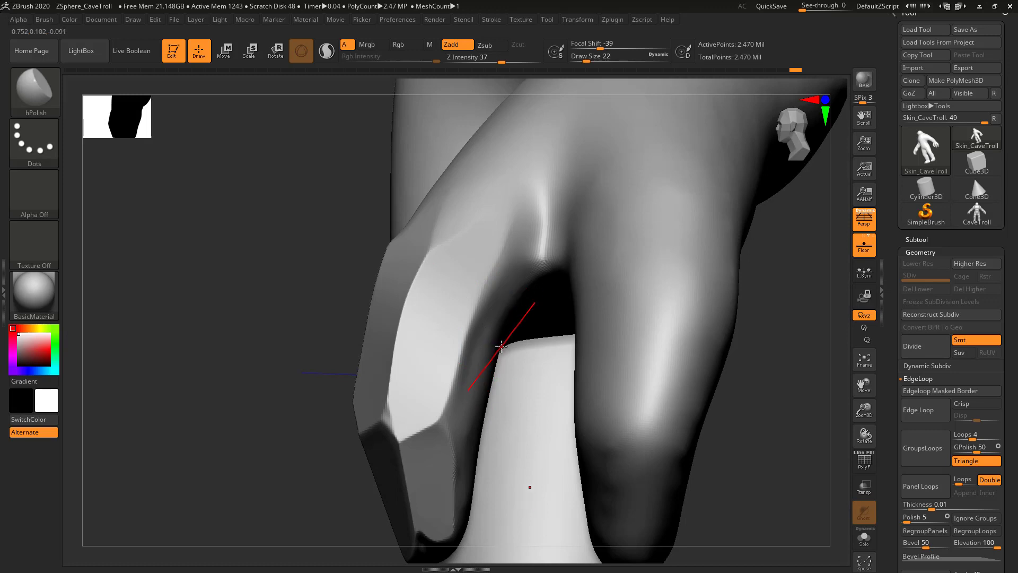
{"action": "left_click_drag", "start_coordinate": [271, 399], "coordinate": [271, 374]}
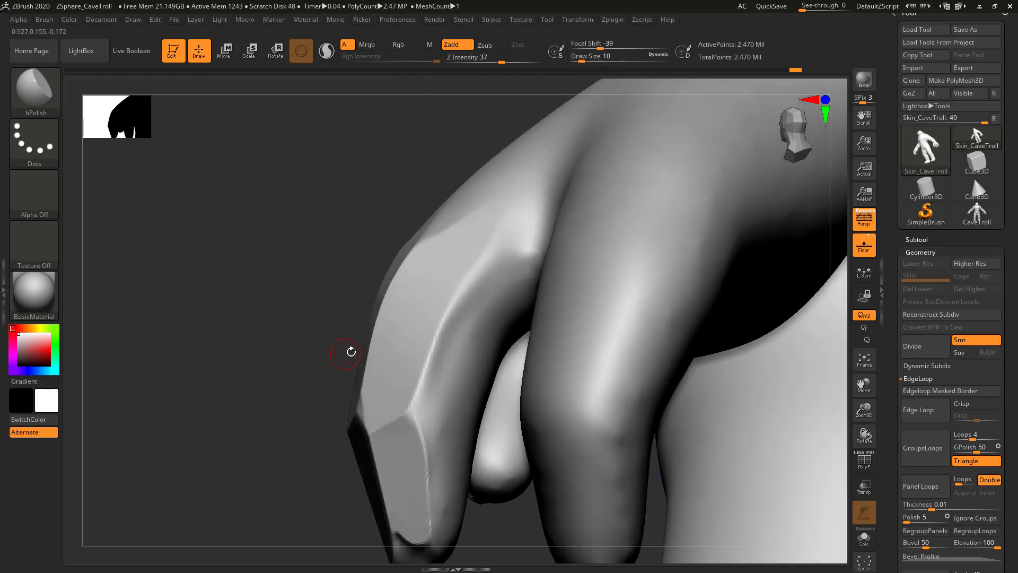
{"action": "key", "text": "bracketleft"}
{"action": "left_click_drag", "start_coordinate": [505, 282], "coordinate": [495, 284]}
{"action": "mouse_move", "coordinate": [452, 355]}
{"action": "left_mouse_down"}
{"action": "mouse_move", "coordinate": [431, 413]}
{"action": "mouse_move", "coordinate": [439, 388]}
{"action": "left_mouse_up"}
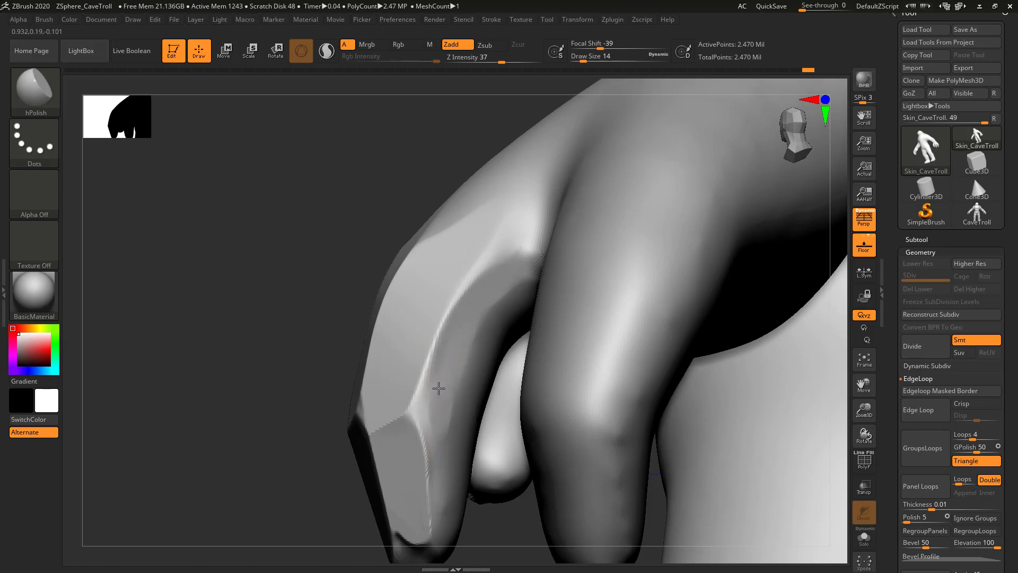
{"action": "left_click_drag", "start_coordinate": [507, 259], "coordinate": [438, 386]}
{"action": "left_click_drag", "start_coordinate": [459, 260], "coordinate": [447, 280]}
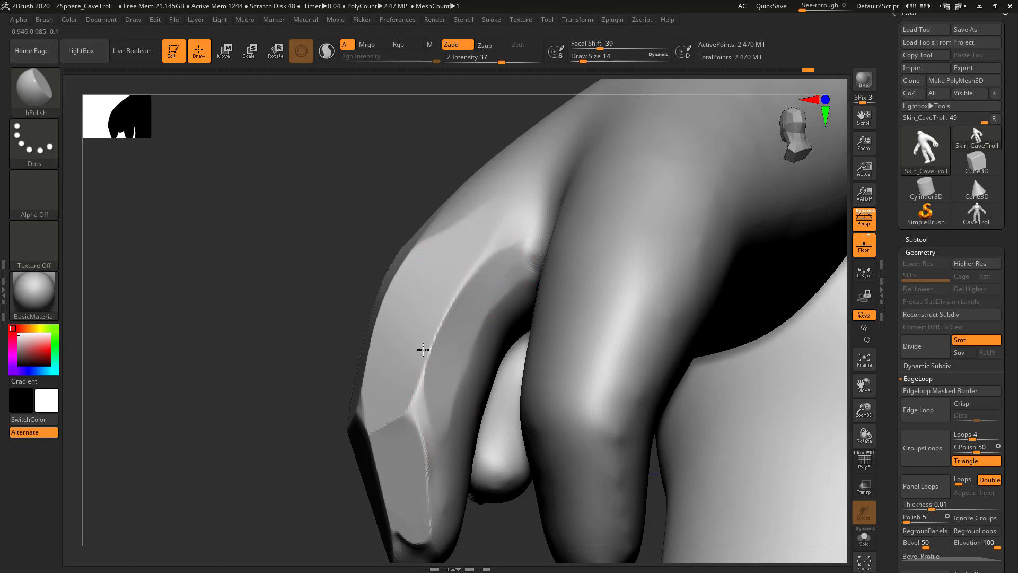
{"action": "mouse_move", "coordinate": [413, 401]}
{"action": "left_mouse_down"}
{"action": "mouse_move", "coordinate": [425, 391]}
{"action": "mouse_move", "coordinate": [434, 422]}
{"action": "left_mouse_up"}
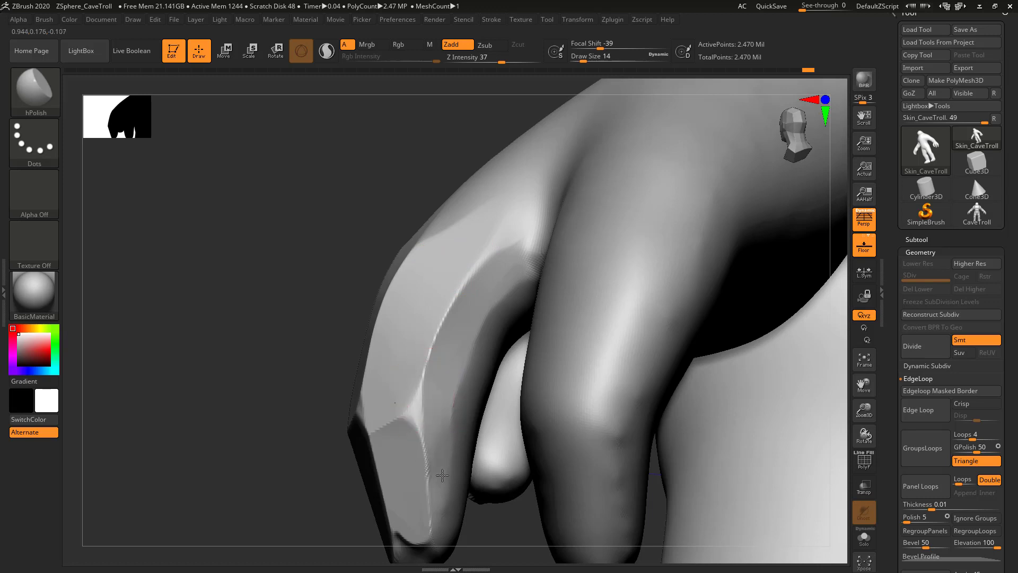
Step: Extend the middle finger's palm-side plane past the knuckle to the fingertip and smooth the adjoining thumb-side plane
{"action": "left_click_drag", "start_coordinate": [216, 379], "coordinate": [161, 207], "text": "alt"}
{"action": "left_click_drag", "start_coordinate": [376, 281], "coordinate": [381, 238]}
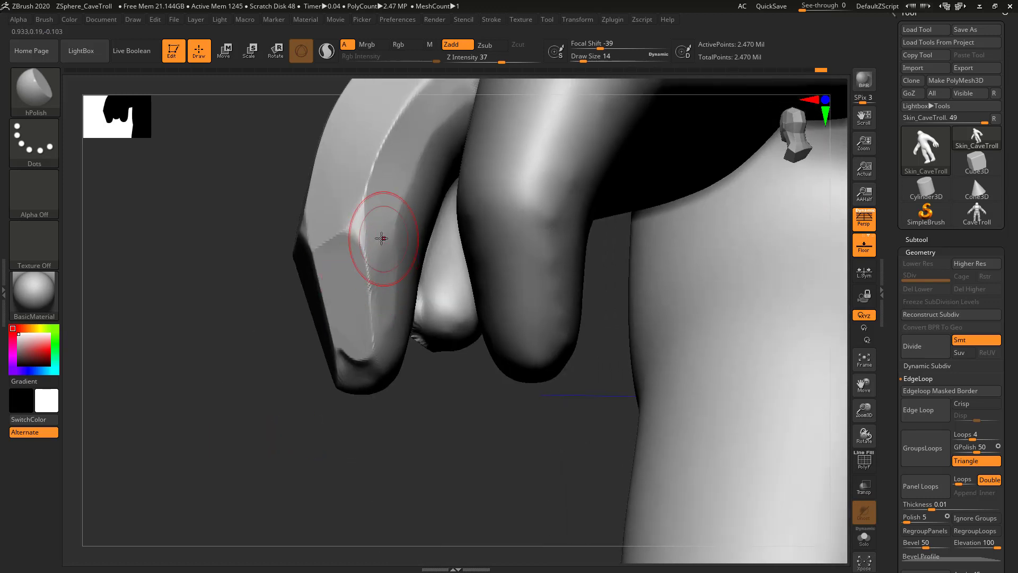
{"action": "left_click_drag", "start_coordinate": [434, 502], "coordinate": [443, 561], "text": "alt"}
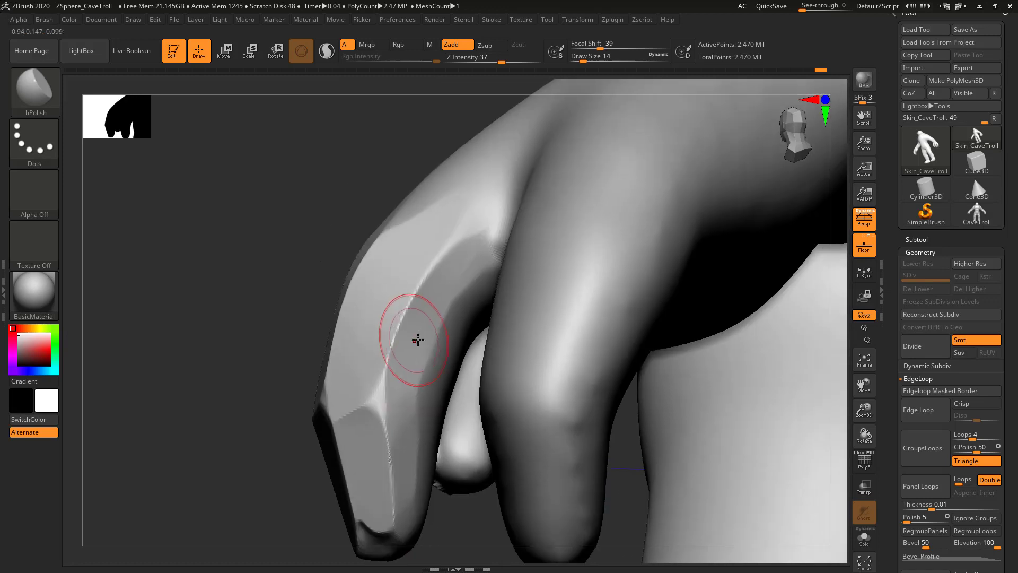
{"action": "left_click_drag", "start_coordinate": [418, 318], "coordinate": [411, 395]}
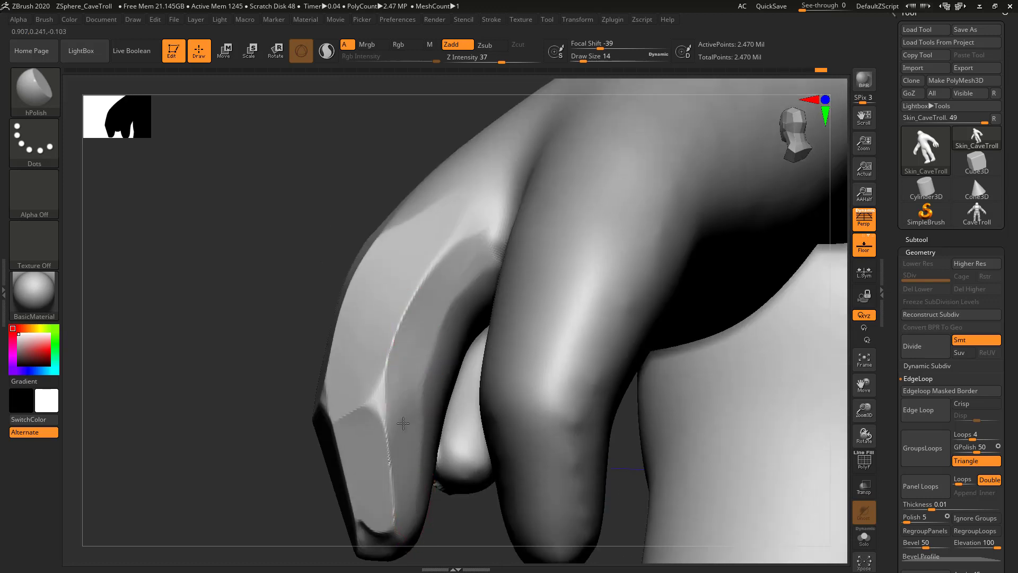
{"action": "mouse_move", "coordinate": [468, 257]}
{"action": "left_mouse_down"}
{"action": "mouse_move", "coordinate": [471, 239]}
{"action": "mouse_move", "coordinate": [435, 246]}
{"action": "left_mouse_up"}
{"action": "mouse_move", "coordinate": [387, 371]}
{"action": "left_mouse_down"}
{"action": "mouse_move", "coordinate": [374, 365]}
{"action": "mouse_move", "coordinate": [377, 485]}
{"action": "left_mouse_up"}
{"action": "mouse_move", "coordinate": [368, 354]}
{"action": "left_mouse_down"}
{"action": "mouse_move", "coordinate": [365, 392]}
{"action": "mouse_move", "coordinate": [353, 378]}
{"action": "left_mouse_up"}
{"action": "mouse_move", "coordinate": [244, 457]}
{"action": "left_mouse_down"}
{"action": "mouse_move", "coordinate": [257, 457]}
{"action": "mouse_move", "coordinate": [241, 453]}
{"action": "mouse_move", "coordinate": [249, 441]}
{"action": "left_mouse_up"}
{"action": "left_click_drag", "start_coordinate": [441, 287], "coordinate": [445, 228]}
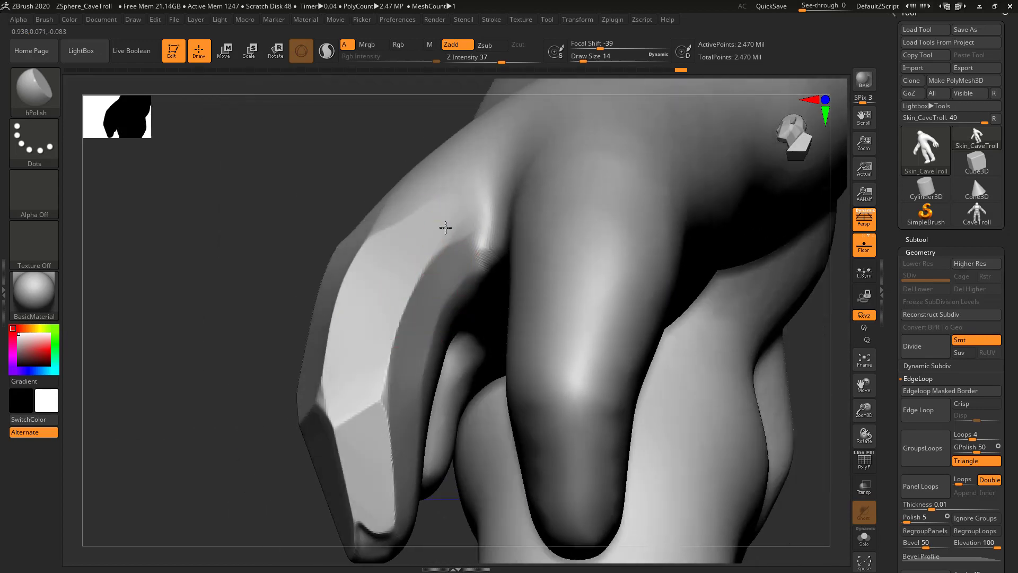
Step: Sharpen the edge between the middle finger's thumb-side and palm-side planes with the Pinch brush at draw size 9
{"action": "left_click_drag", "start_coordinate": [243, 300], "coordinate": [359, 325]}
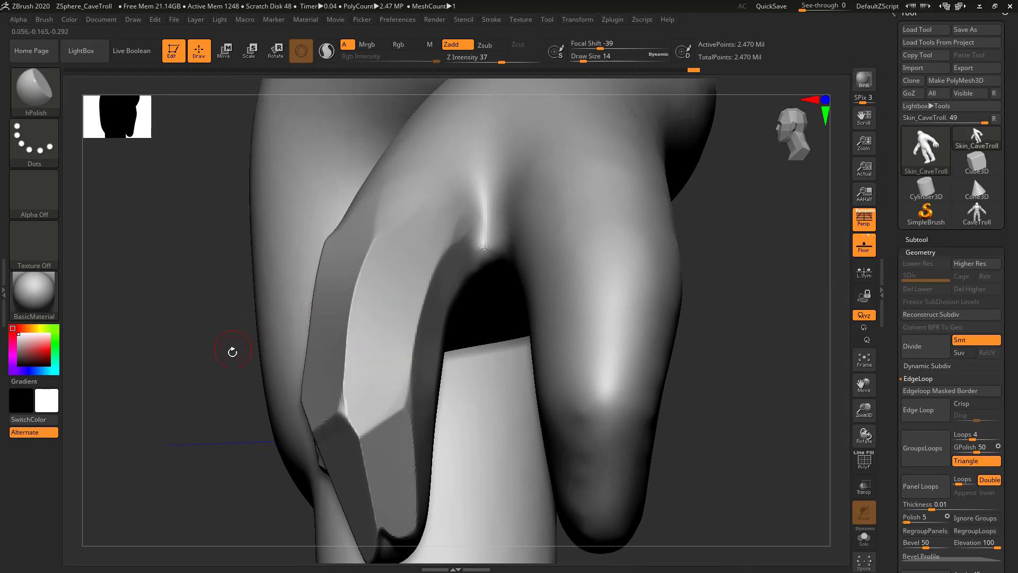
{"action": "mouse_move", "coordinate": [223, 351]}
{"action": "left_mouse_down"}
{"action": "mouse_move", "coordinate": [212, 350]}
{"action": "mouse_move", "coordinate": [228, 345]}
{"action": "left_mouse_up"}
{"action": "key", "text": "b"}
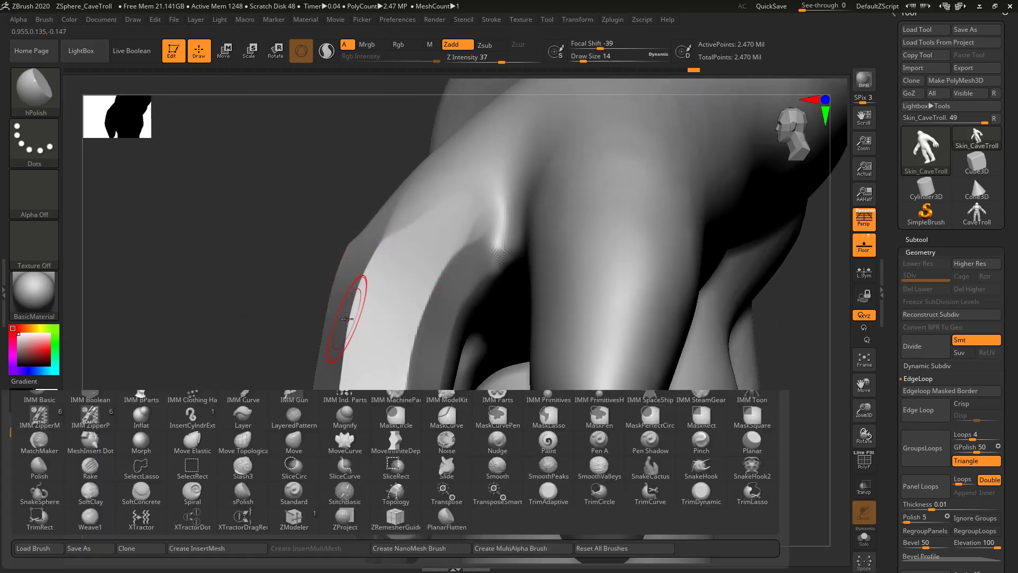
{"action": "key", "text": "p"}
{"action": "key", "text": "i"}
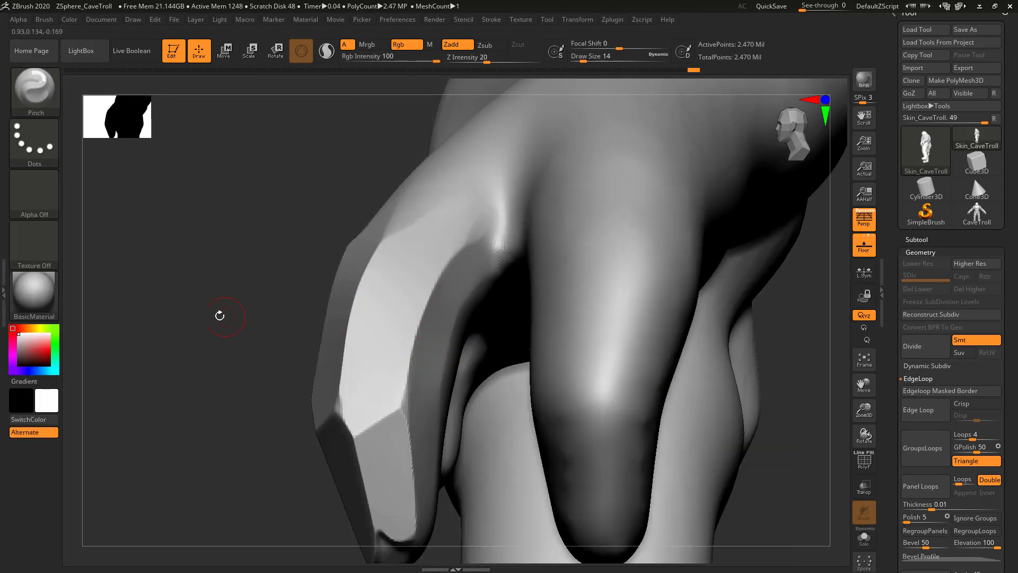
{"action": "left_click_drag", "start_coordinate": [221, 317], "coordinate": [240, 392], "text": "alt"}
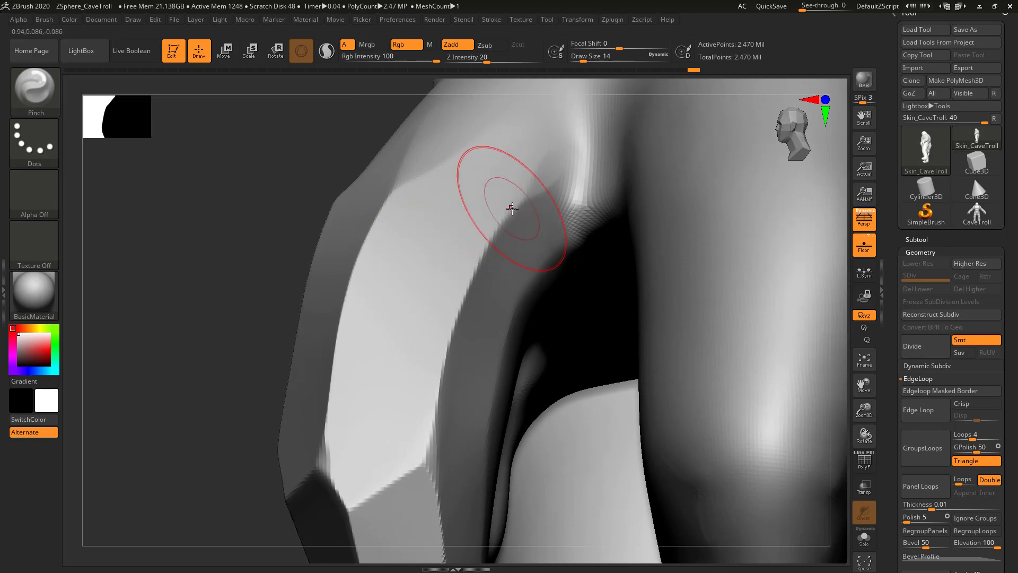
{"action": "key", "text": "bracketleft"}
{"action": "left_click_drag", "start_coordinate": [507, 211], "coordinate": [527, 198]}
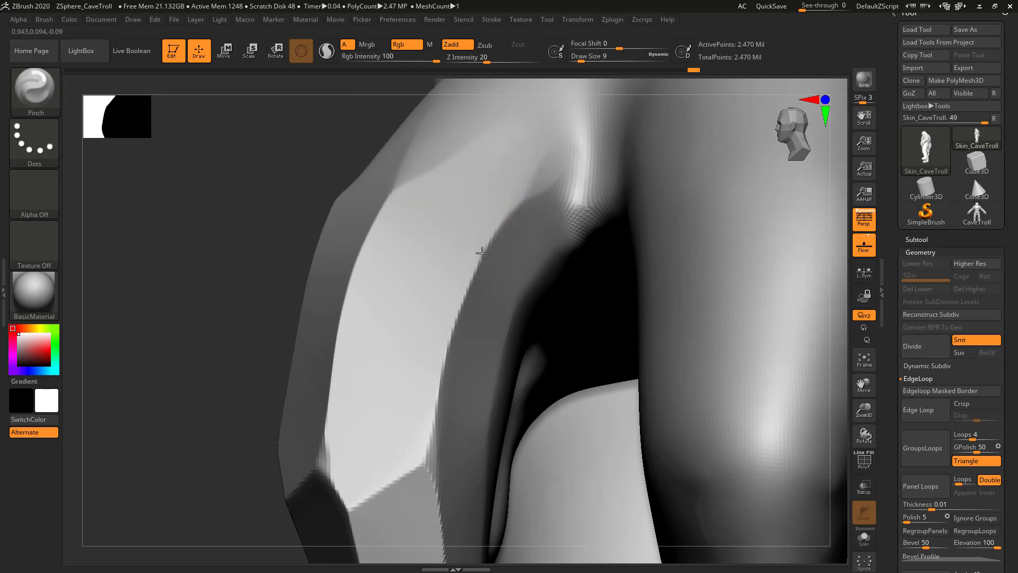
{"action": "mouse_move", "coordinate": [482, 252]}
{"action": "left_mouse_down"}
{"action": "mouse_move", "coordinate": [464, 235]}
{"action": "mouse_move", "coordinate": [447, 330]}
{"action": "left_mouse_up"}
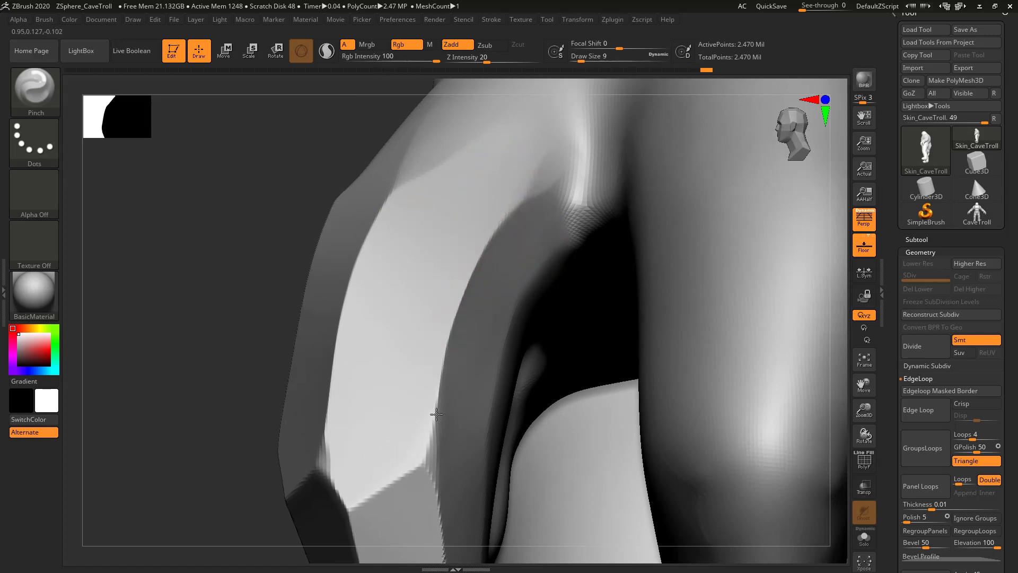
{"action": "mouse_move", "coordinate": [436, 414]}
{"action": "left_mouse_down"}
{"action": "mouse_move", "coordinate": [431, 457]}
{"action": "mouse_move", "coordinate": [455, 323]}
{"action": "left_mouse_up"}
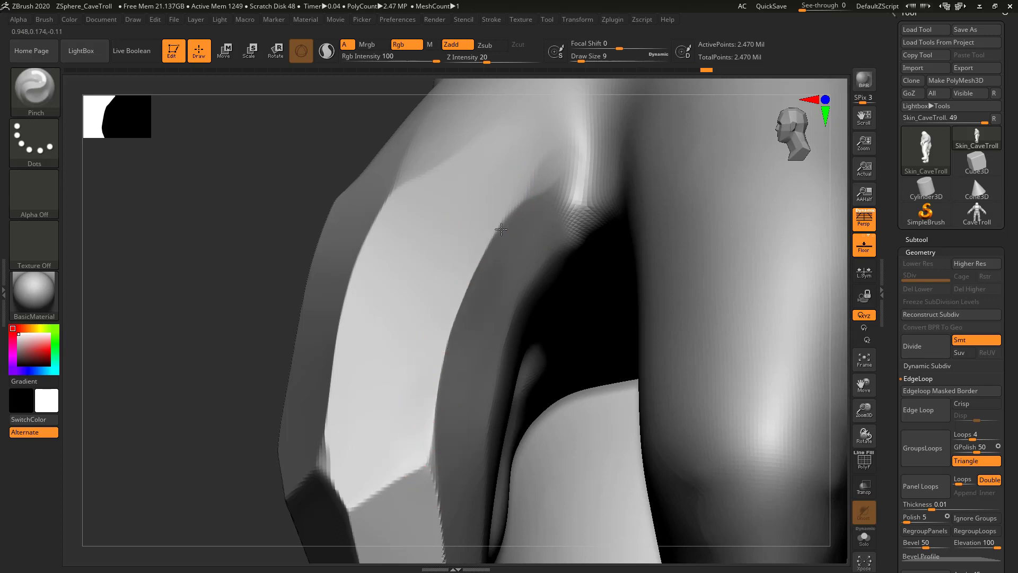
{"action": "mouse_move", "coordinate": [531, 190]}
{"action": "left_mouse_down"}
{"action": "mouse_move", "coordinate": [477, 253]}
{"action": "mouse_move", "coordinate": [439, 361]}
{"action": "left_mouse_up"}
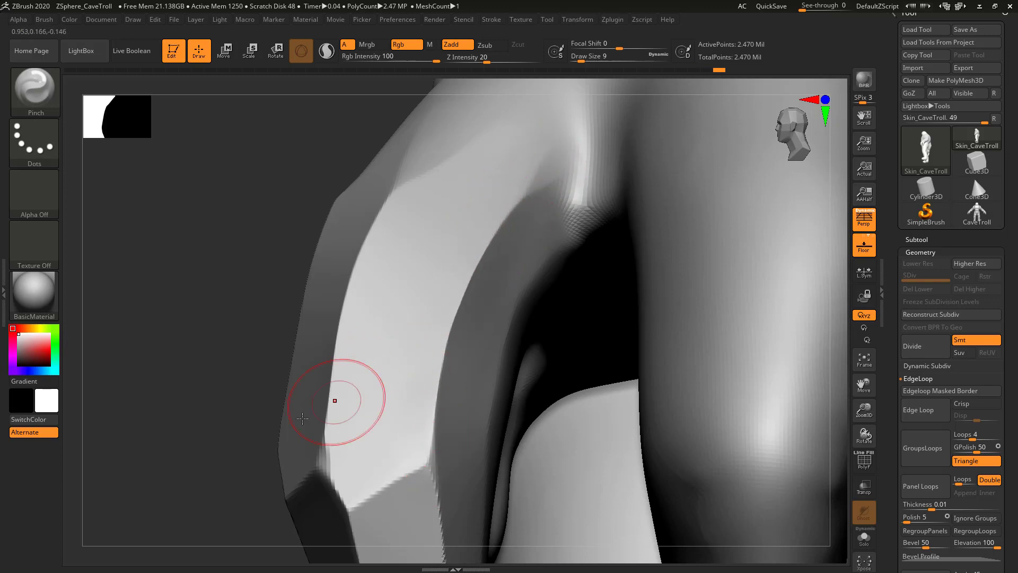
Step: Pinch the edge between the middle finger's back and thumb-side planes from the knuckle up to the finger's base
{"action": "left_click_drag", "start_coordinate": [167, 415], "coordinate": [225, 373]}
{"action": "left_click_drag", "start_coordinate": [409, 196], "coordinate": [389, 258]}
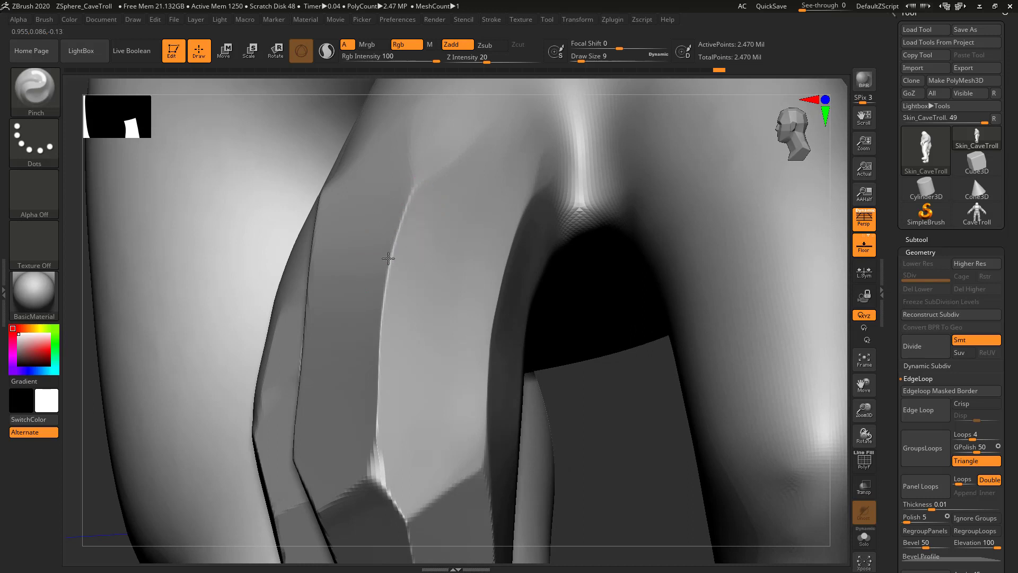
{"action": "mouse_move", "coordinate": [378, 450]}
{"action": "left_mouse_down"}
{"action": "mouse_move", "coordinate": [381, 477]}
{"action": "mouse_move", "coordinate": [404, 233]}
{"action": "mouse_move", "coordinate": [434, 155]}
{"action": "left_mouse_up"}
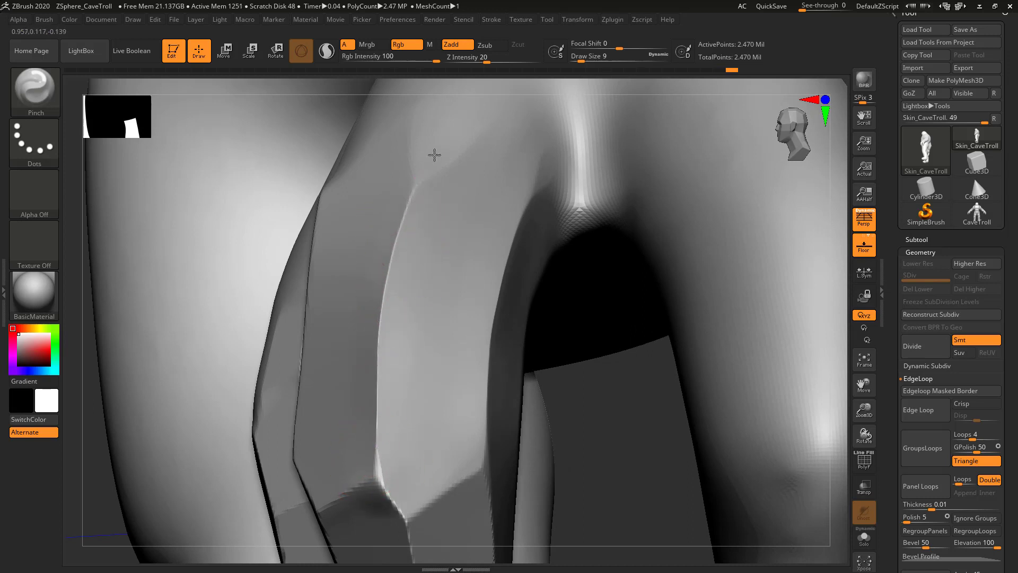
{"action": "left_click_drag", "start_coordinate": [399, 231], "coordinate": [417, 179]}
Step: Pinch the edges of the middle fingertip's facets and the ridges where they meet the long planes at the knuckle
{"action": "left_click_drag", "start_coordinate": [631, 450], "coordinate": [590, 289], "text": "alt"}
{"action": "mouse_move", "coordinate": [743, 297]}
{"action": "left_mouse_down"}
{"action": "mouse_move", "coordinate": [647, 288]}
{"action": "mouse_move", "coordinate": [432, 471]}
{"action": "mouse_move", "coordinate": [393, 486]}
{"action": "mouse_move", "coordinate": [356, 467]}
{"action": "mouse_move", "coordinate": [372, 469]}
{"action": "mouse_move", "coordinate": [352, 477]}
{"action": "mouse_move", "coordinate": [405, 359]}
{"action": "left_mouse_up"}
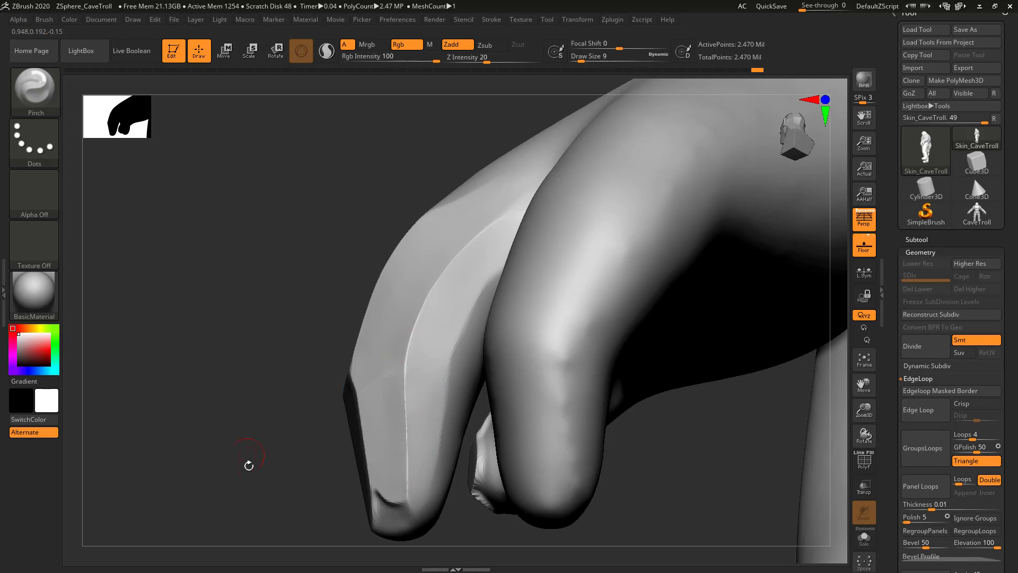
{"action": "left_click_drag", "start_coordinate": [248, 464], "coordinate": [394, 373]}
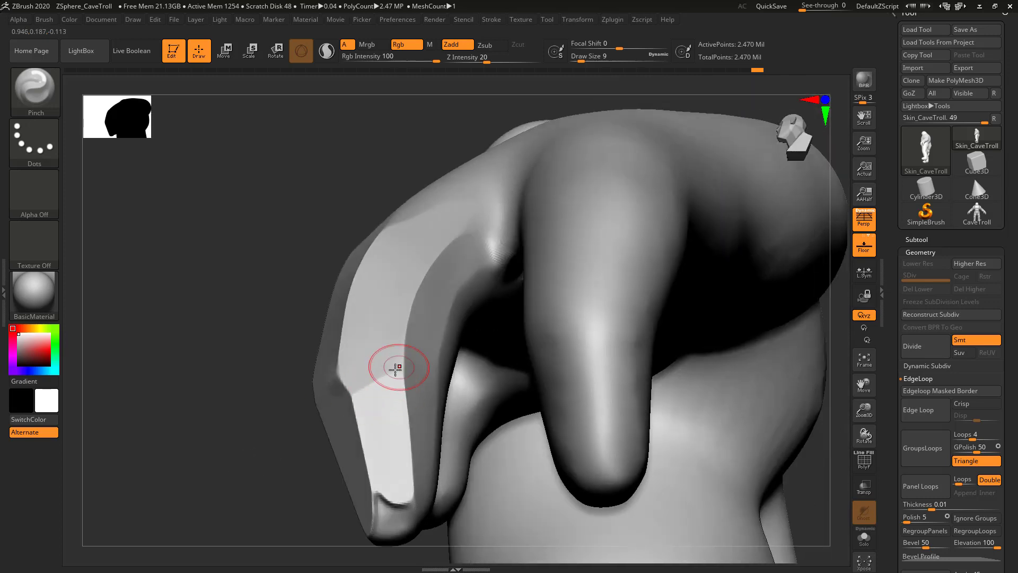
{"action": "left_click_drag", "start_coordinate": [243, 488], "coordinate": [339, 390]}
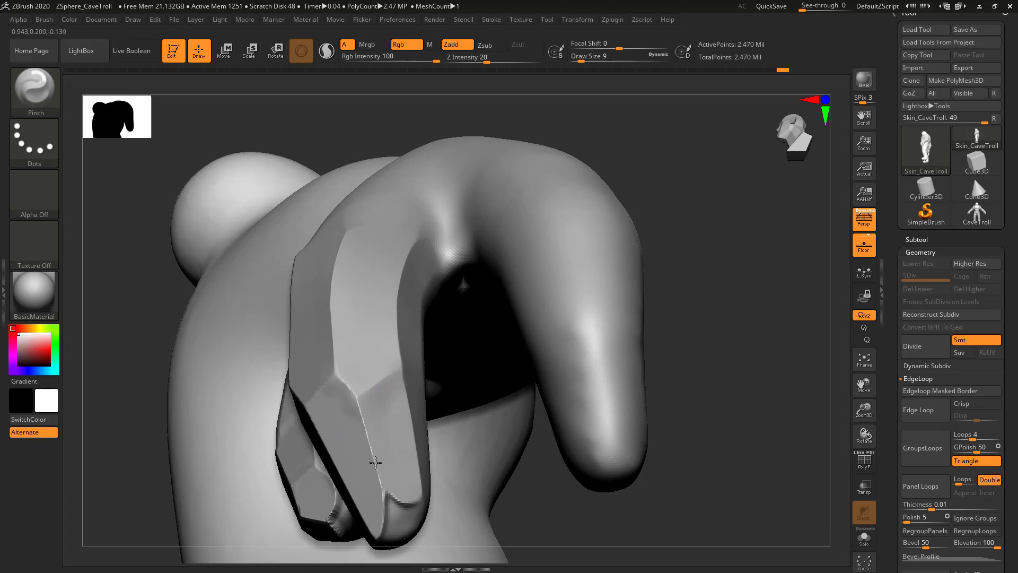
{"action": "left_click_drag", "start_coordinate": [606, 536], "coordinate": [666, 547]}
{"action": "mouse_move", "coordinate": [330, 381]}
{"action": "left_mouse_down"}
{"action": "mouse_move", "coordinate": [314, 395]}
{"action": "mouse_move", "coordinate": [329, 371]}
{"action": "mouse_move", "coordinate": [304, 401]}
{"action": "left_mouse_up"}
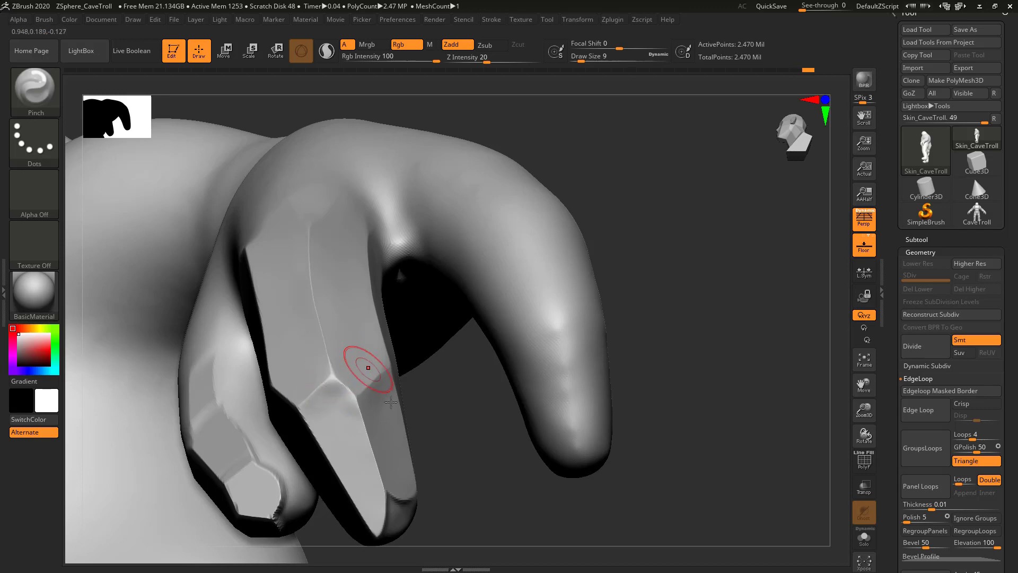
Step: Sharpen the short ridges where the middle finger's planes meet at the knuckle with the Pinch brush at draw size 3
{"action": "mouse_move", "coordinate": [481, 464]}
{"action": "left_mouse_down", "text": "alt"}
{"action": "mouse_move", "coordinate": [516, 486]}
{"action": "mouse_move", "coordinate": [392, 419]}
{"action": "left_mouse_up", "text": "alt"}
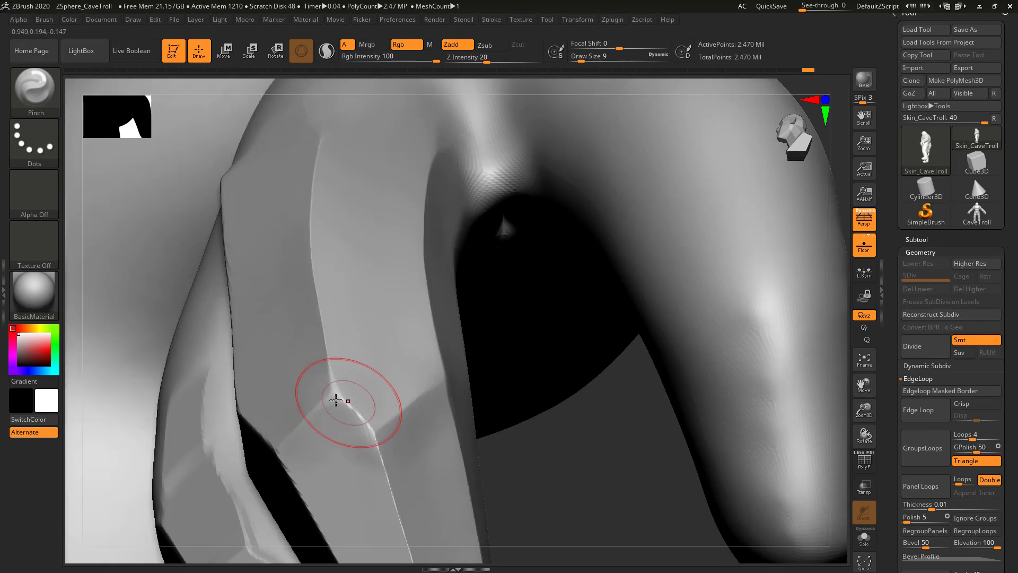
{"action": "key", "text": "bracketleft"}
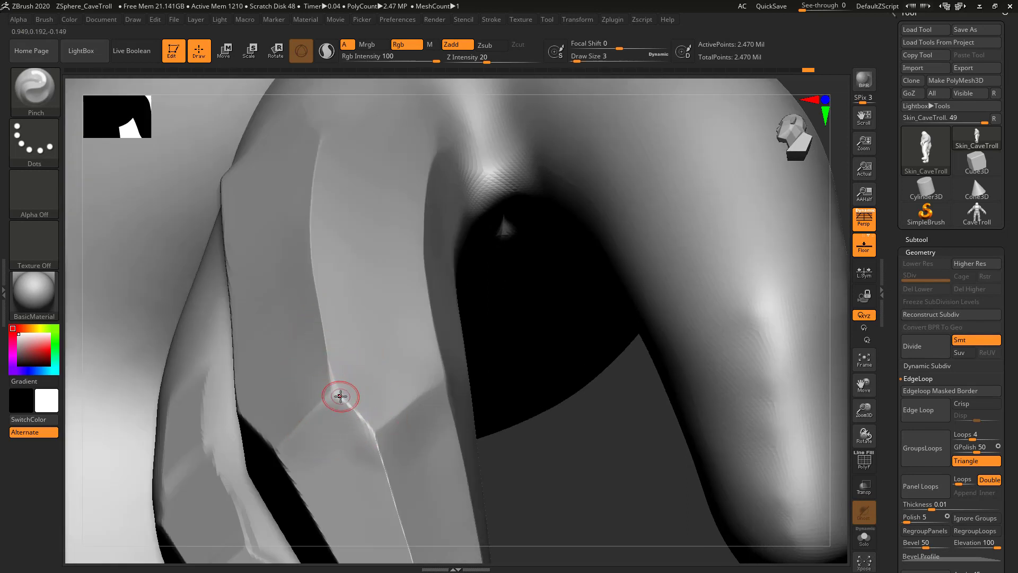
{"action": "mouse_move", "coordinate": [355, 409]}
{"action": "left_mouse_down"}
{"action": "mouse_move", "coordinate": [327, 363]}
{"action": "mouse_move", "coordinate": [329, 396]}
{"action": "mouse_move", "coordinate": [293, 440]}
{"action": "left_mouse_up"}
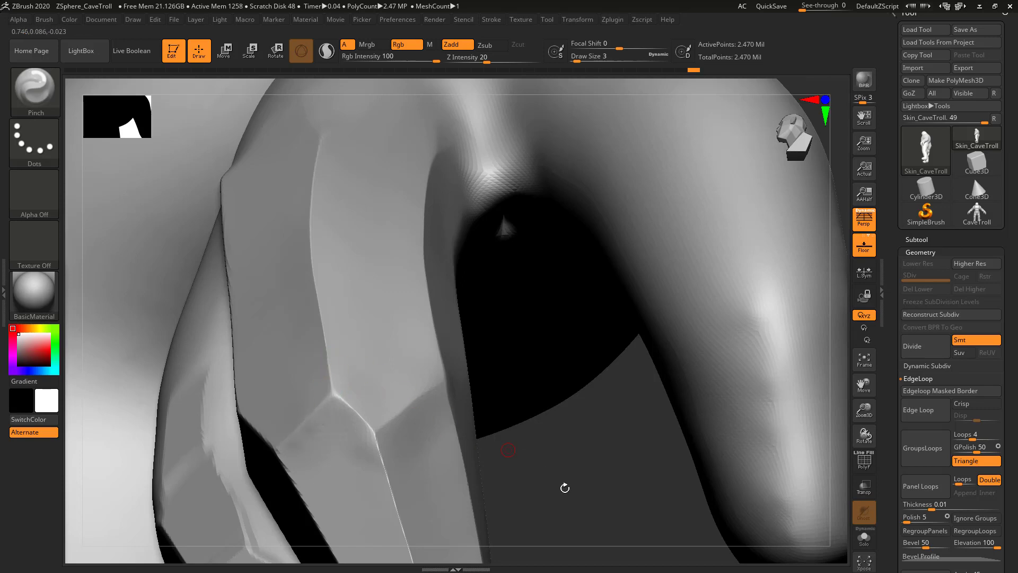
{"action": "left_click_drag", "start_coordinate": [592, 498], "coordinate": [595, 471]}
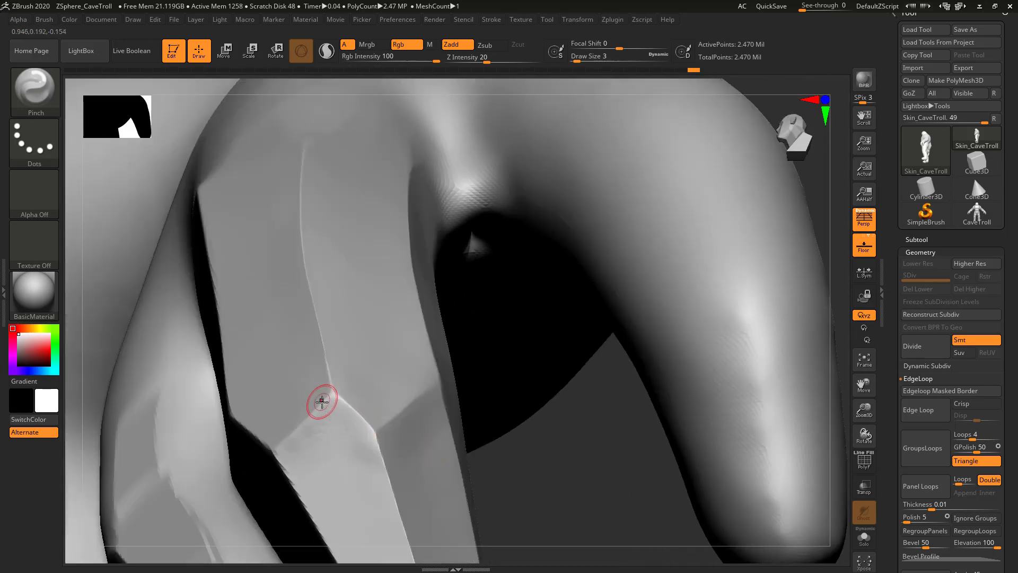
{"action": "left_click_drag", "start_coordinate": [321, 401], "coordinate": [285, 444]}
{"action": "left_click_drag", "start_coordinate": [573, 488], "coordinate": [345, 441]}
{"action": "left_click_drag", "start_coordinate": [597, 522], "coordinate": [375, 432]}
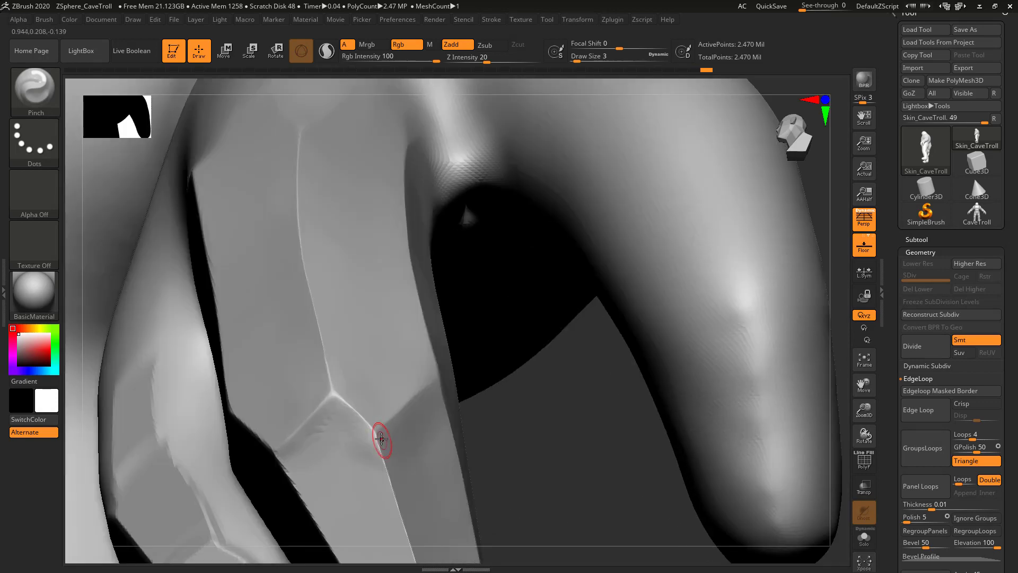
Step: Polish the facet below the middle finger's knuckle ridge with the hPolish brush, enlarging it to draw size 7, and undo the last stroke
{"action": "key", "text": "b"}
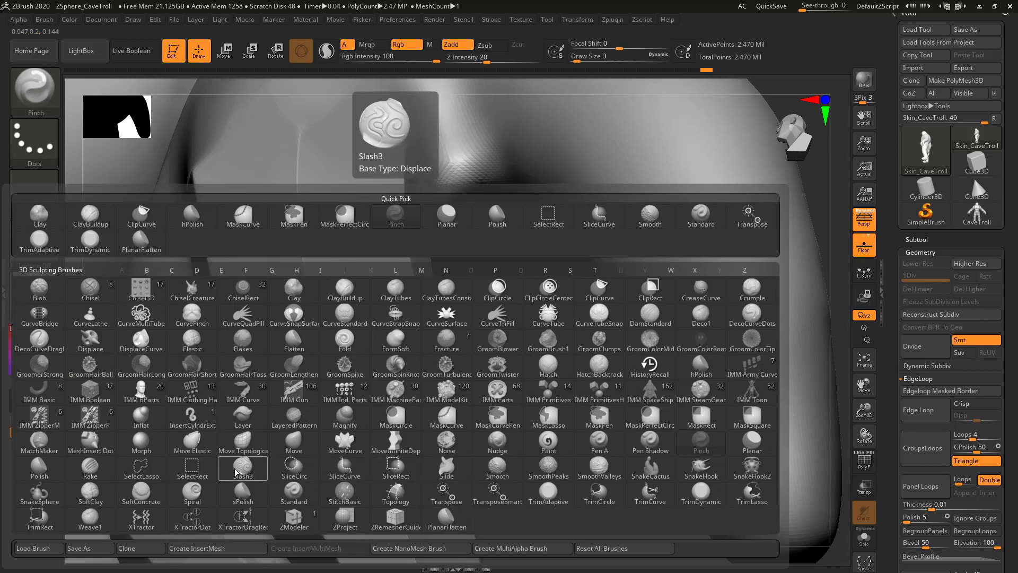
{"action": "key", "text": "h"}
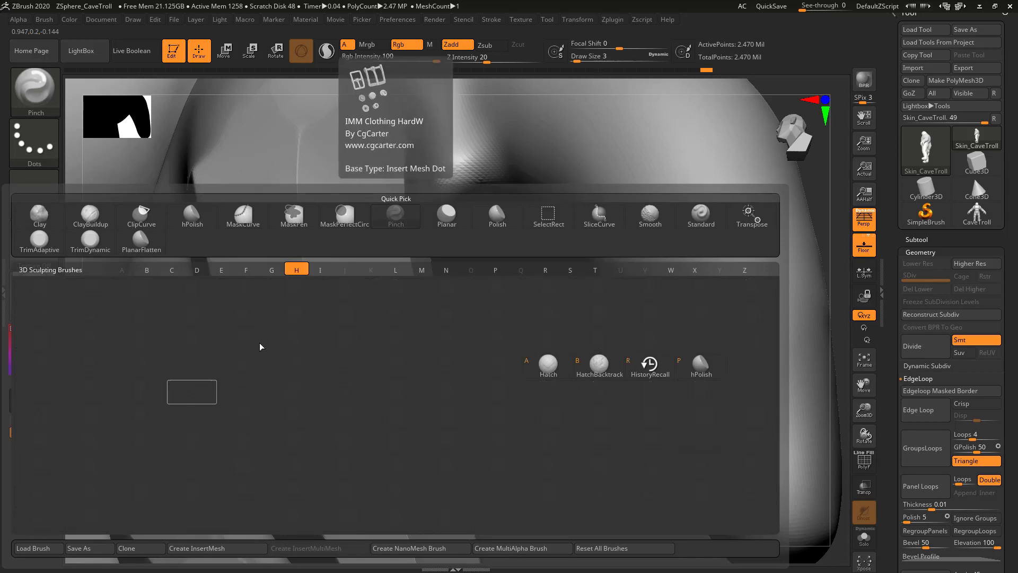
{"action": "left_click", "coordinate": [700, 366]}
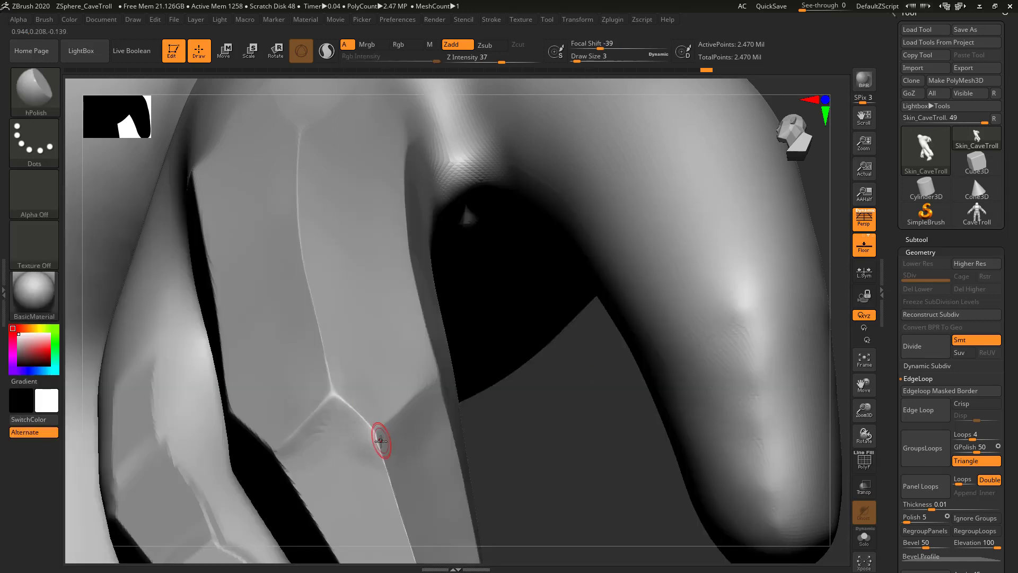
{"action": "key", "text": "]"}
{"action": "mouse_move", "coordinate": [350, 441]}
{"action": "left_mouse_down"}
{"action": "mouse_move", "coordinate": [332, 427]}
{"action": "mouse_move", "coordinate": [335, 414]}
{"action": "mouse_move", "coordinate": [307, 434]}
{"action": "mouse_move", "coordinate": [334, 425]}
{"action": "mouse_move", "coordinate": [312, 417]}
{"action": "mouse_move", "coordinate": [304, 443]}
{"action": "mouse_move", "coordinate": [356, 448]}
{"action": "mouse_move", "coordinate": [337, 405]}
{"action": "mouse_move", "coordinate": [301, 453]}
{"action": "mouse_move", "coordinate": [387, 454]}
{"action": "left_mouse_up"}
{"action": "key", "text": "]"}
{"action": "mouse_move", "coordinate": [553, 464]}
{"action": "right_mouse_down", "text": "ctrl"}
{"action": "mouse_move", "coordinate": [539, 425]}
{"action": "mouse_move", "coordinate": [520, 437]}
{"action": "mouse_move", "coordinate": [523, 423]}
{"action": "right_mouse_up", "text": "ctrl"}
{"action": "key", "text": "ctrl+z"}
{"action": "left_click_drag", "start_coordinate": [645, 303], "coordinate": [589, 305]}
Step: Flatten another plane on the troll's fingers with the Planar brush at draw size 7 and review the hands on the whole figure
{"action": "key", "text": "b"}
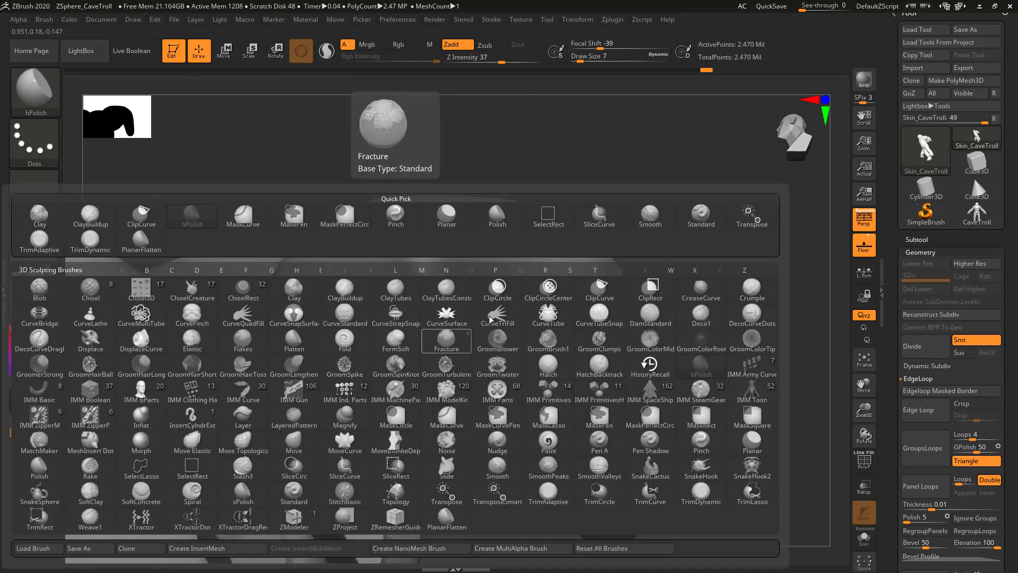
{"action": "left_click", "coordinate": [454, 225]}
{"action": "left_click_drag", "start_coordinate": [336, 416], "coordinate": [311, 439]}
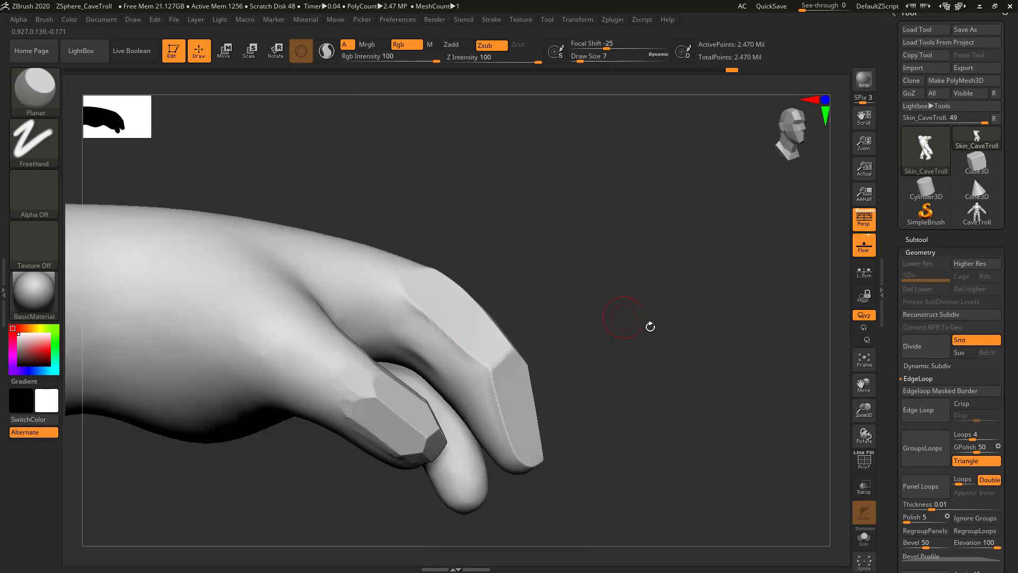
{"action": "mouse_move", "coordinate": [665, 368]}
{"action": "left_mouse_down", "text": "alt"}
{"action": "mouse_move", "coordinate": [659, 312]}
{"action": "mouse_move", "coordinate": [618, 391]}
{"action": "mouse_move", "coordinate": [638, 438]}
{"action": "mouse_move", "coordinate": [642, 363]}
{"action": "left_mouse_up", "text": "alt"}
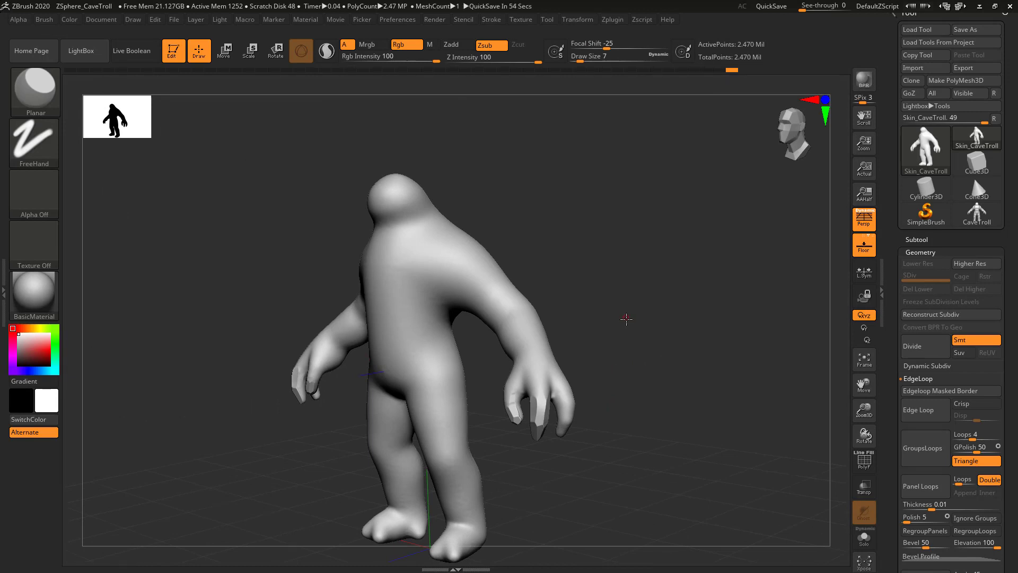
{"action": "left_click_drag", "start_coordinate": [626, 319], "coordinate": [697, 442]}
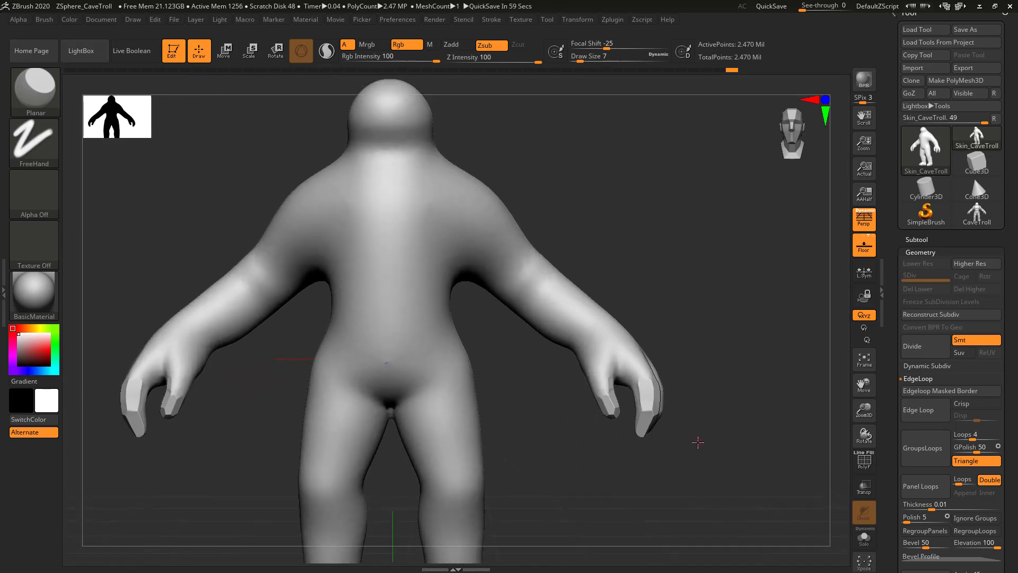